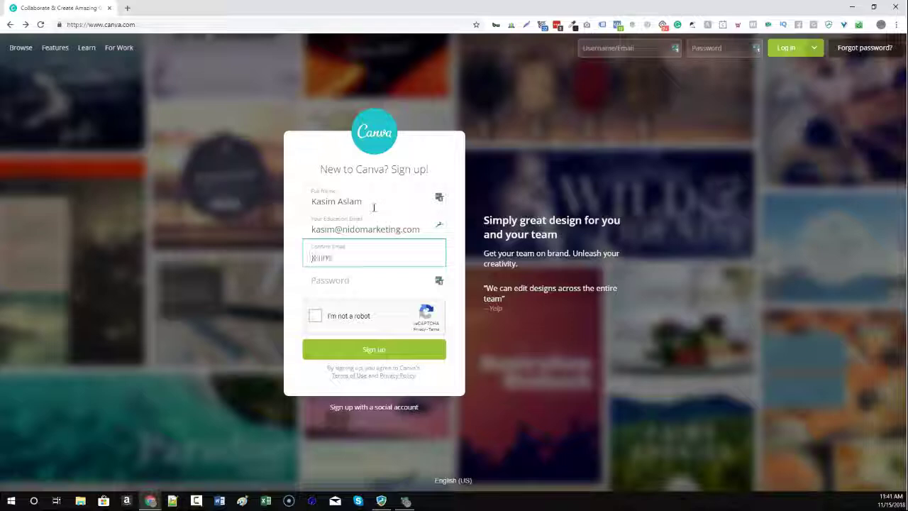
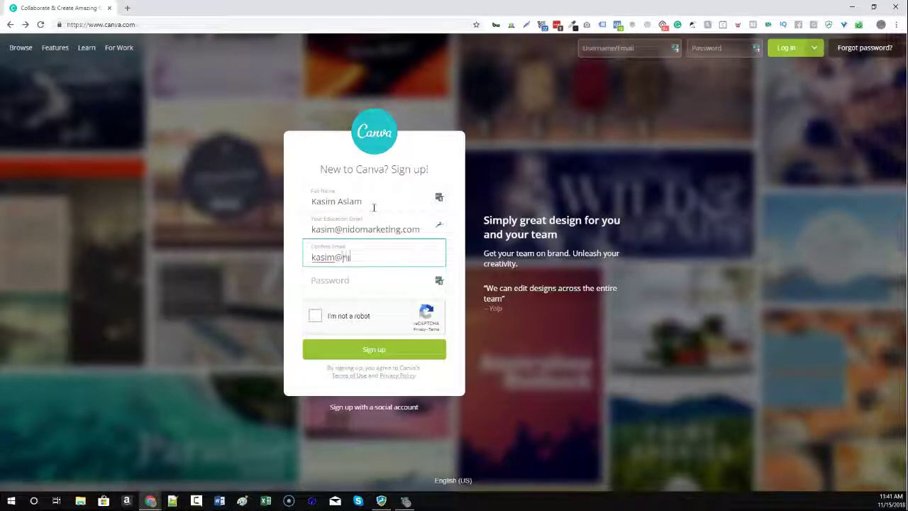
Complete sign-up with the confirmed account email and a password, pass reCAPTCHA, and submit.
key("Tab")
type("1234")
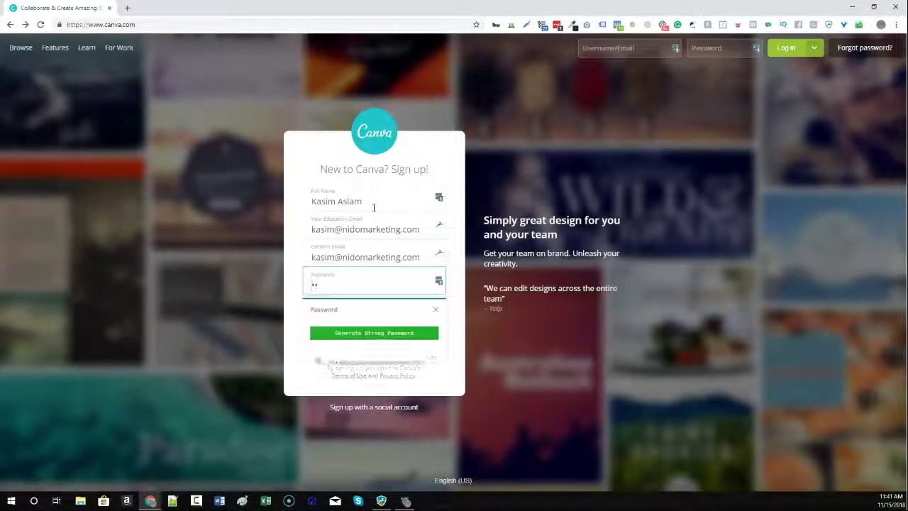
type("567890")
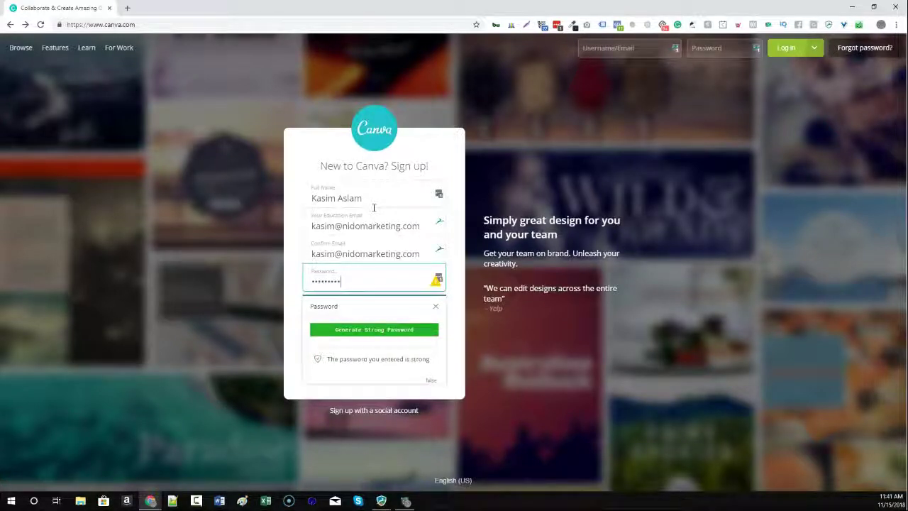
left_click(435, 306)
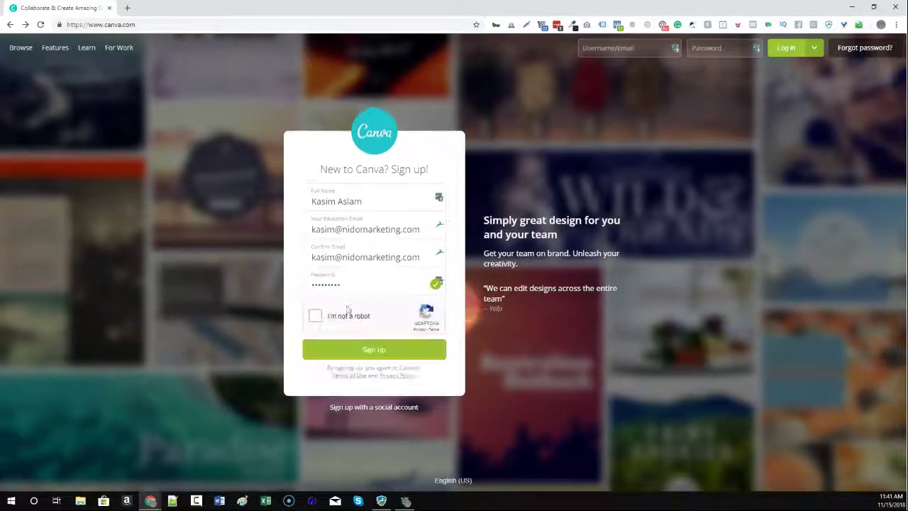
left_click(318, 317)
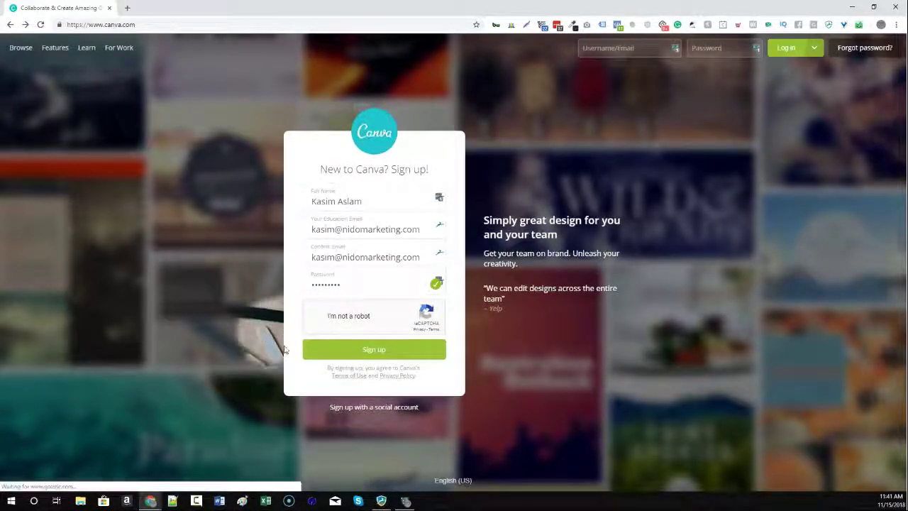
left_click(370, 350)
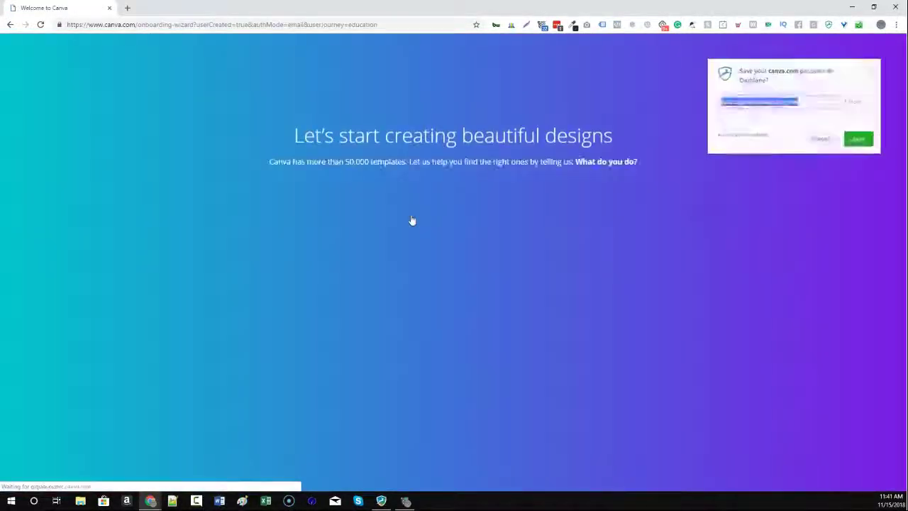
Decline the Dashlane and LastPass password-saving prompts and choose Teacher as the occupation.
left_click(823, 141)
left_click(829, 104)
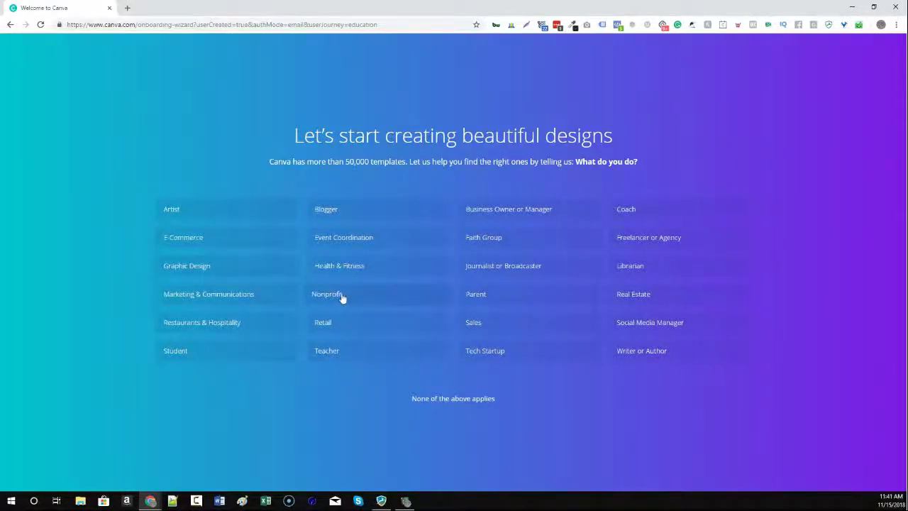
left_click(351, 351)
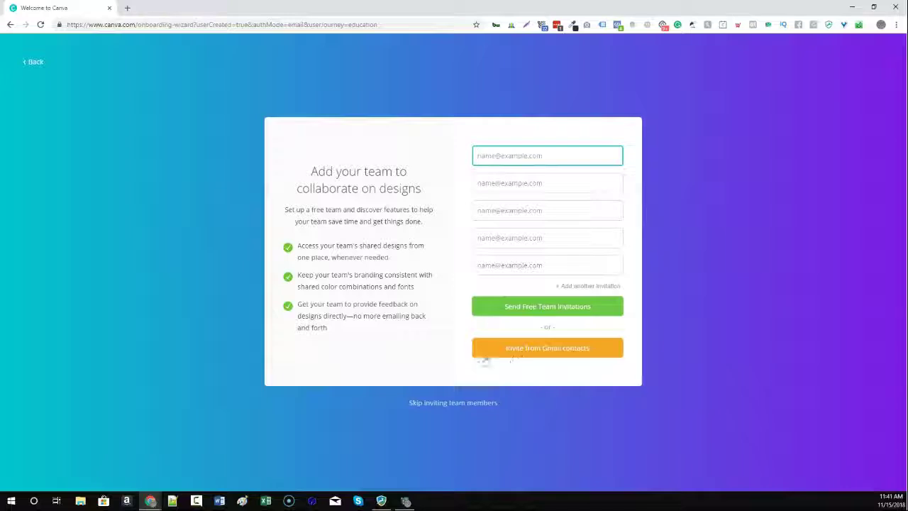
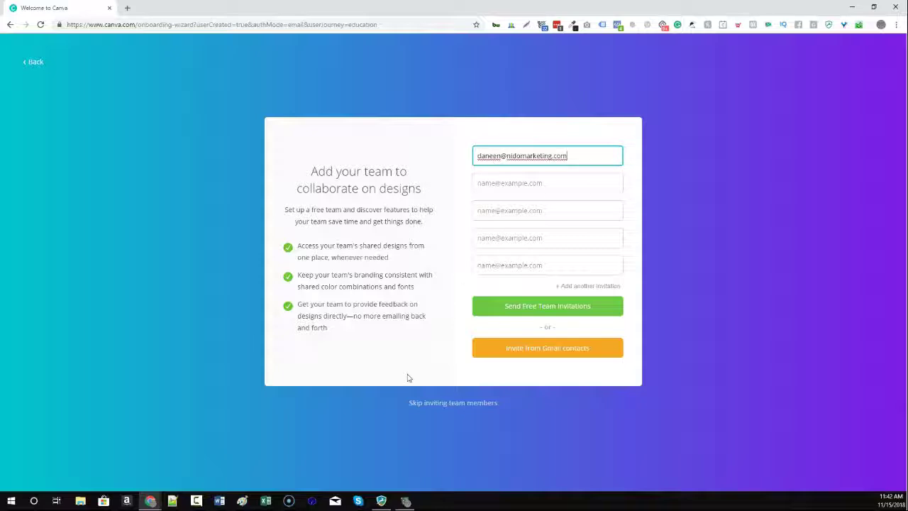
Enter a teammate's email in the invite card, skip team invites, and bring up the Nido folder.
left_click(547, 308)
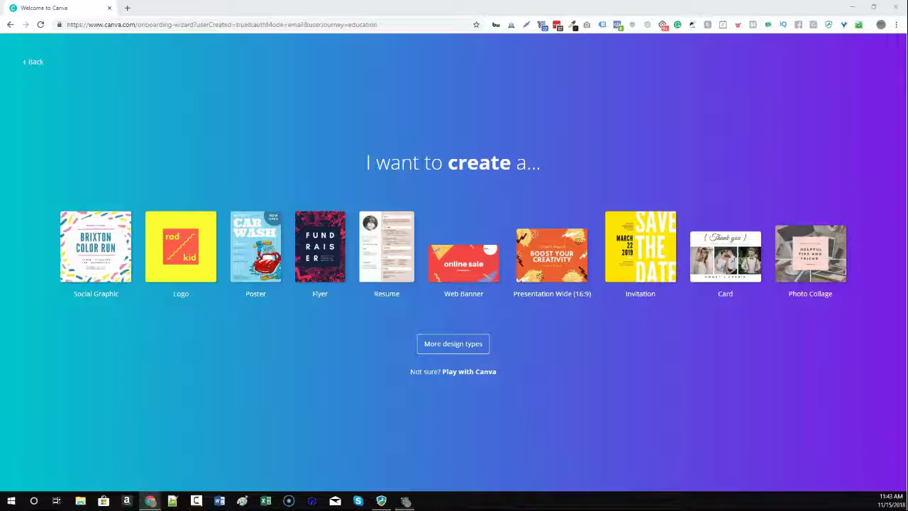
left_click(81, 501)
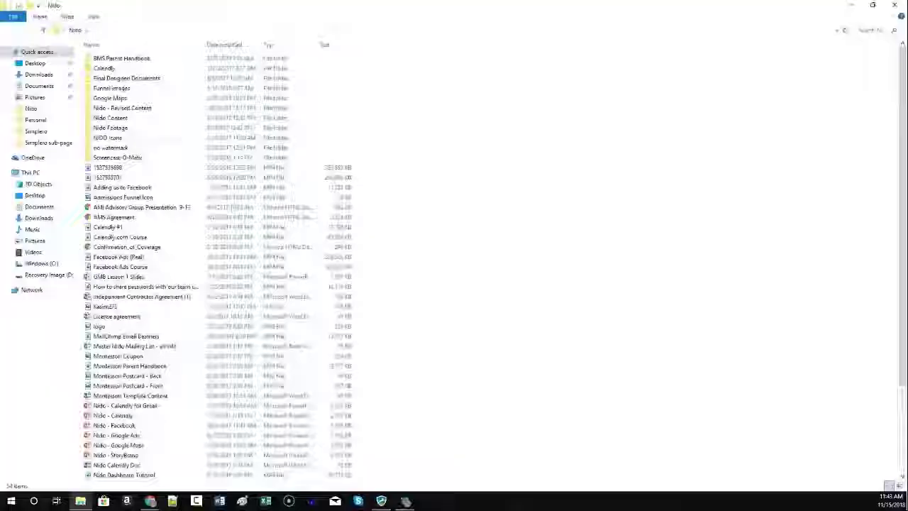
Minimize the Nido folder window to get back to Canva's design-type choices.
key("super+Down")
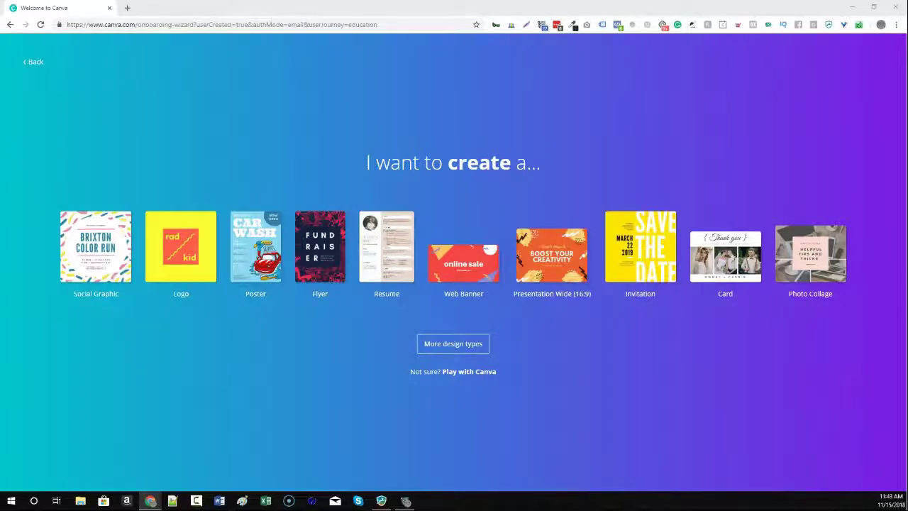
Create a new Facebook Cover design from the Social Graphic options.
left_click(97, 251)
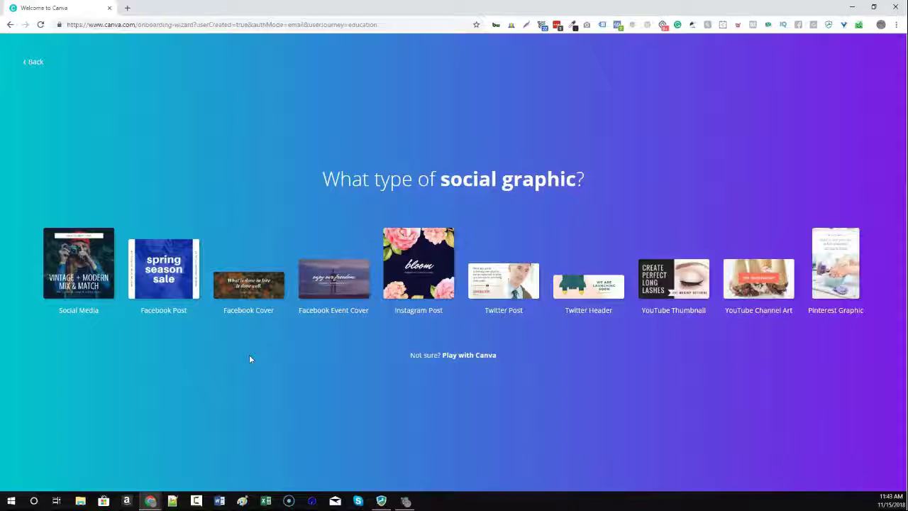
left_click(249, 291)
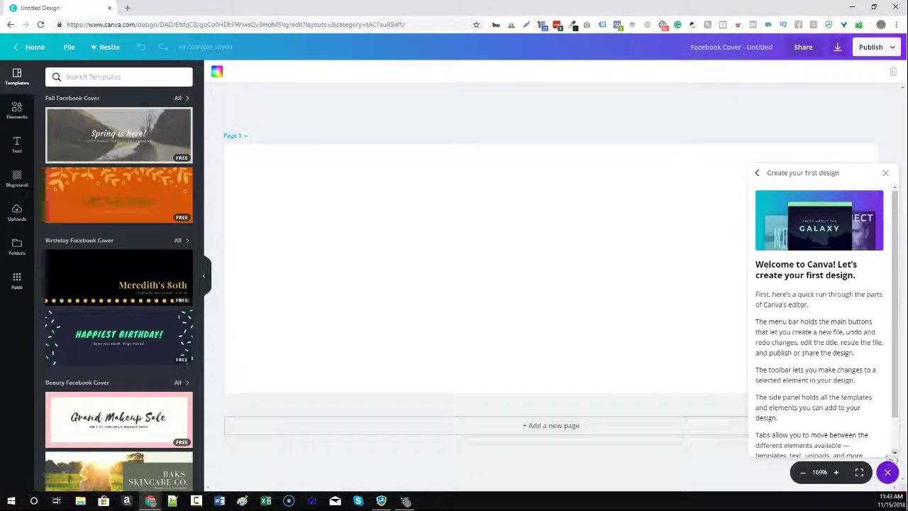
Close the first-design welcome guide and scroll through the Facebook Cover templates.
left_click(886, 471)
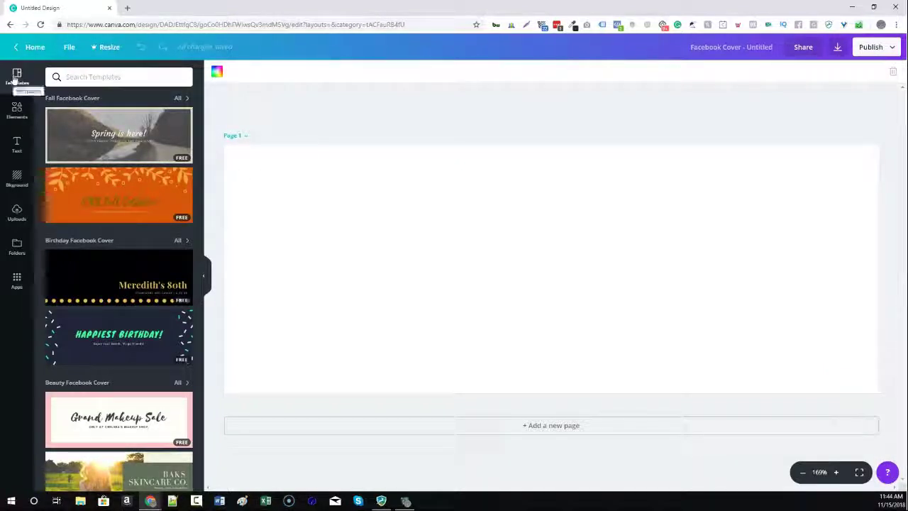
scroll(137, 141, "down", 5)
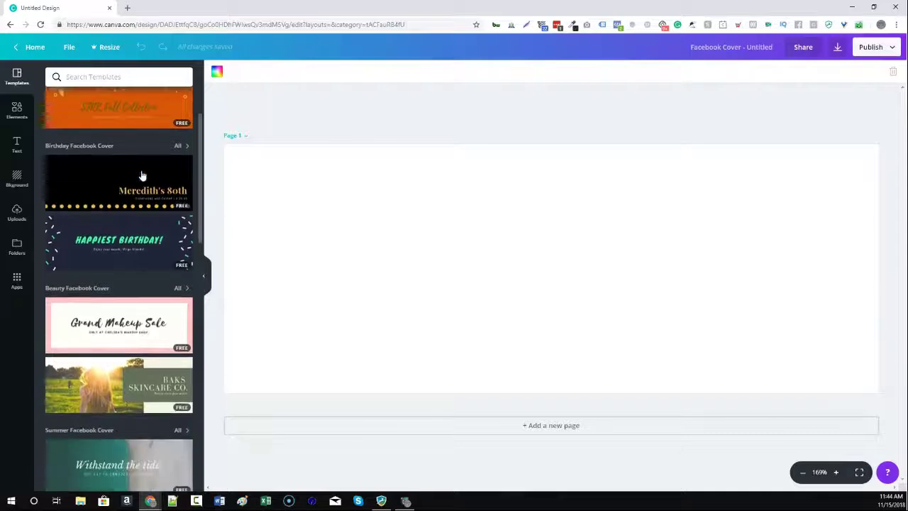
scroll(163, 267, "down", 3)
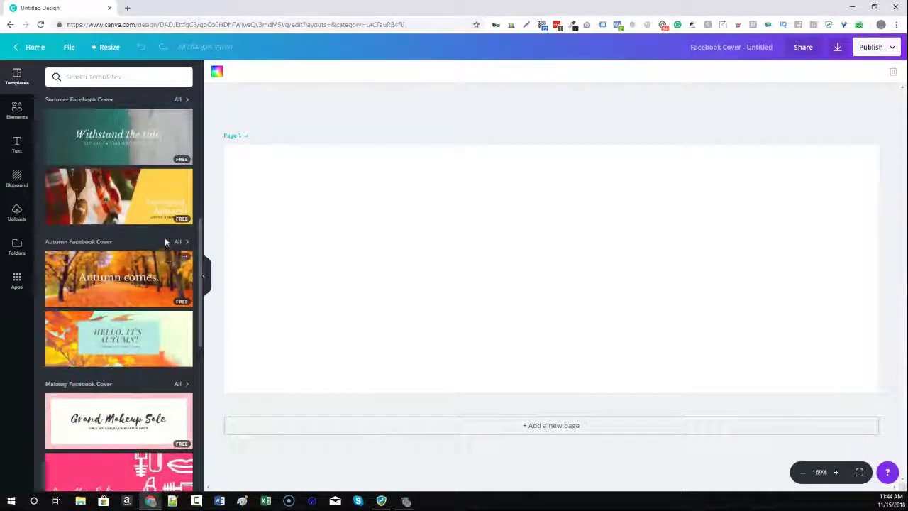
scroll(183, 221, "down", 15)
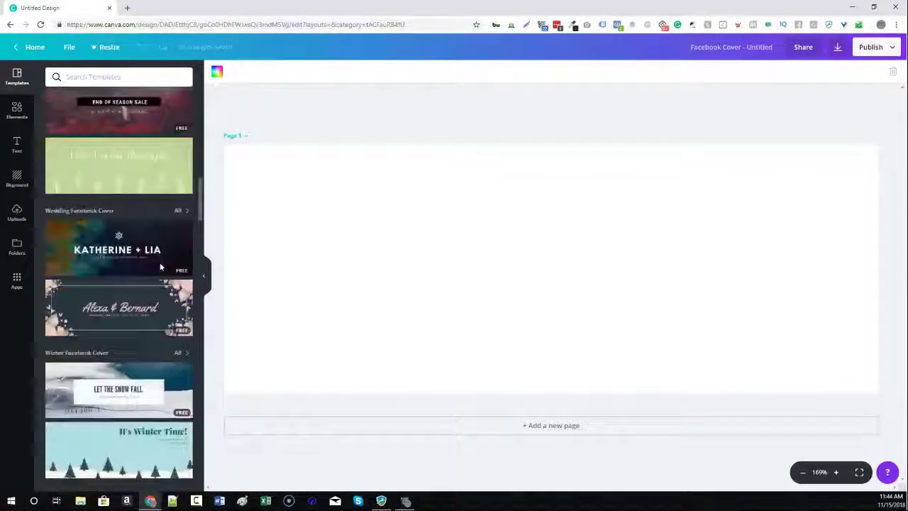
scroll(159, 270, "down", 10)
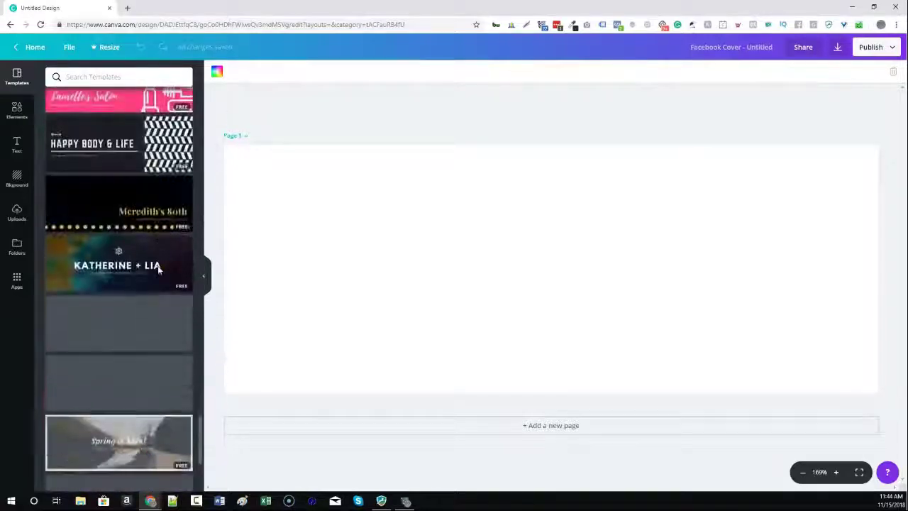
scroll(159, 271, "down", 8)
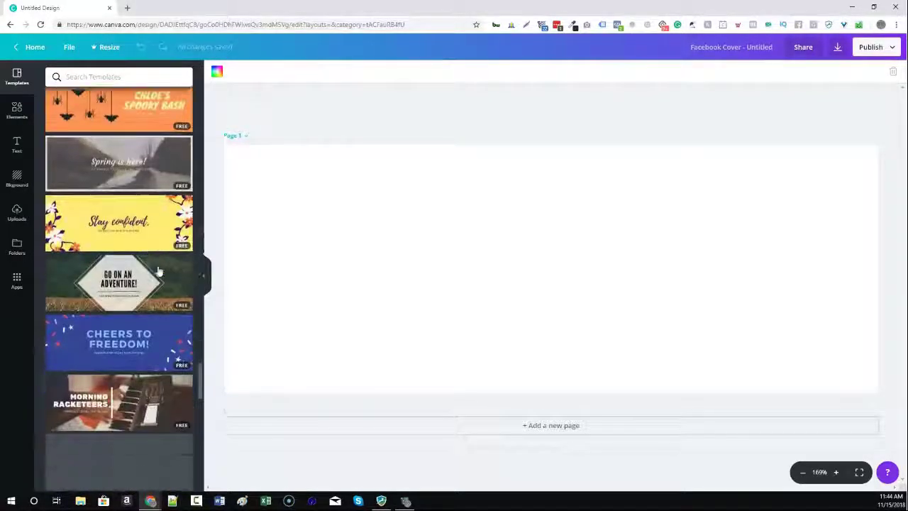
scroll(110, 341, "down", 10)
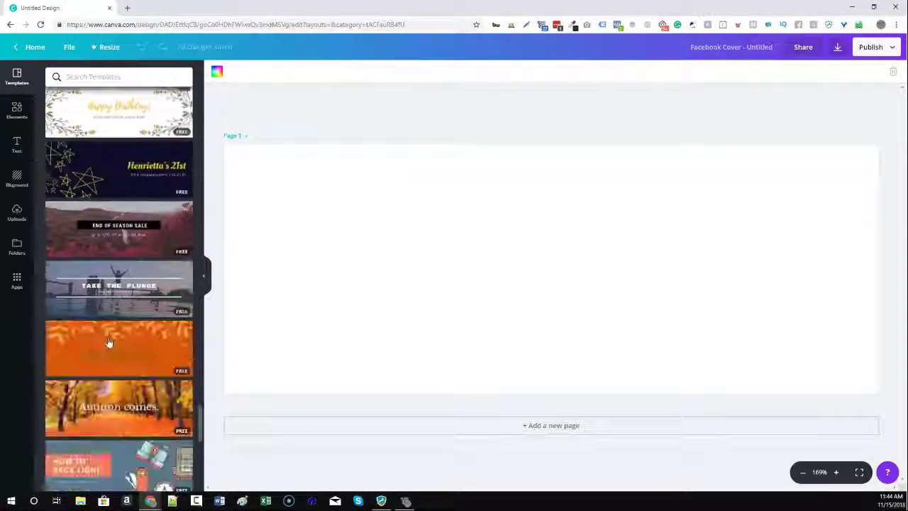
scroll(109, 343, "down", 8)
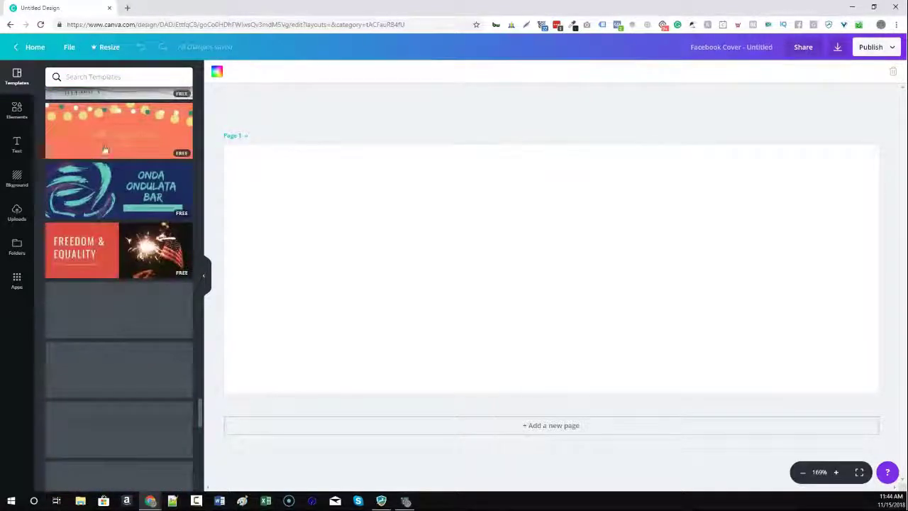
Search templates for 'winter' and apply the Beechtone Classics template to the page.
left_click(92, 74)
type("allter")
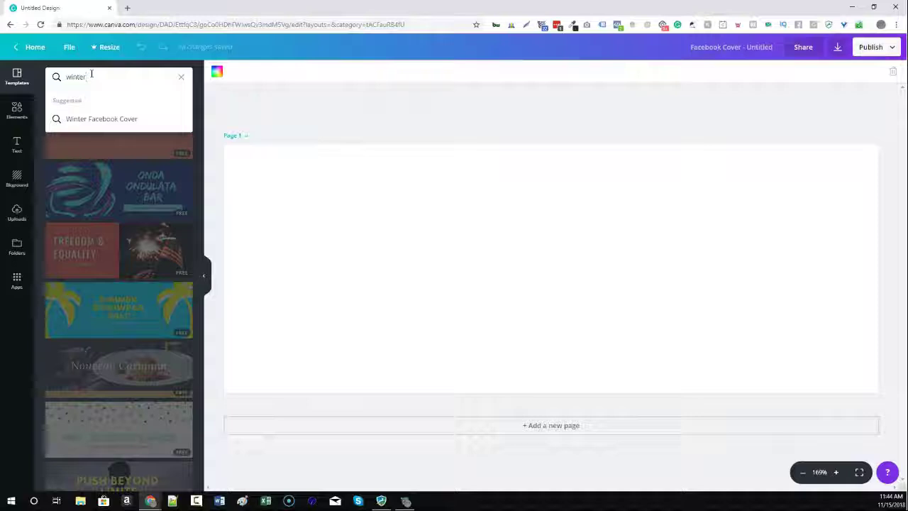
key("Return")
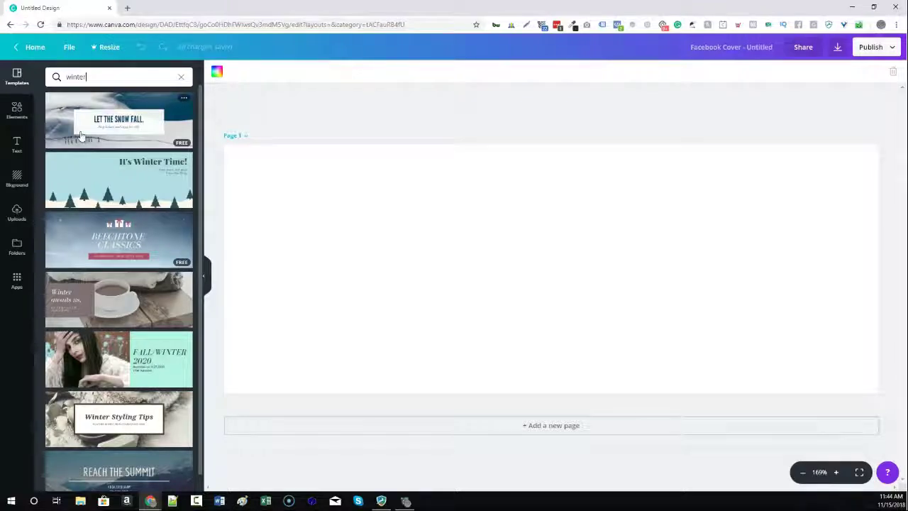
scroll(104, 155, "down", 1)
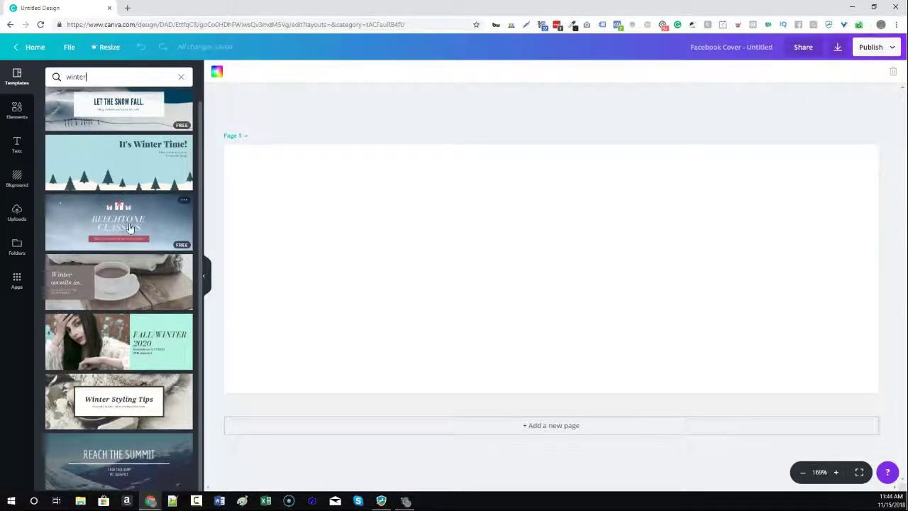
left_click(130, 227)
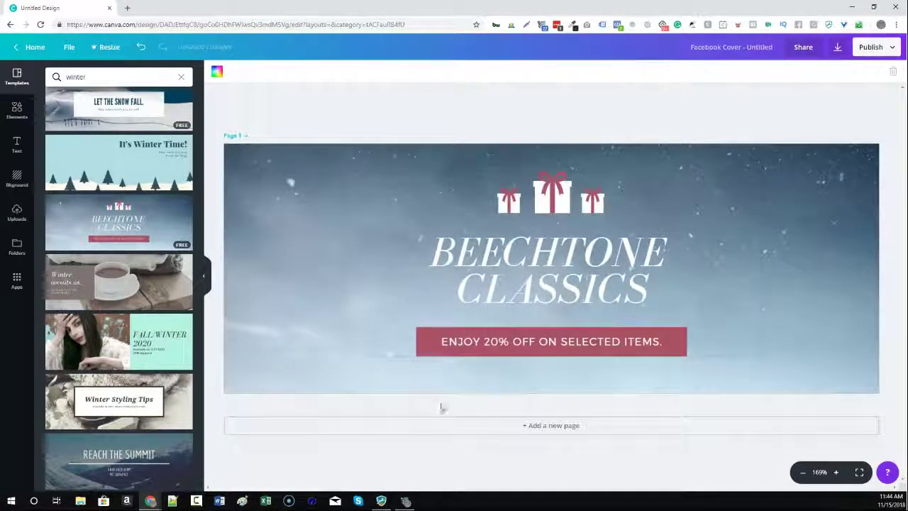
Shift the gift, title and banner group, then undo everything back to a blank page.
left_click(543, 242)
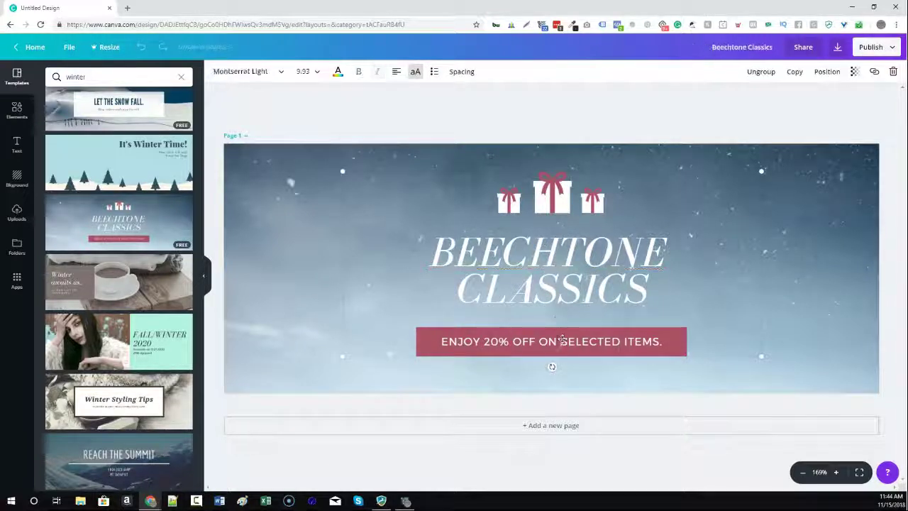
left_click(554, 193)
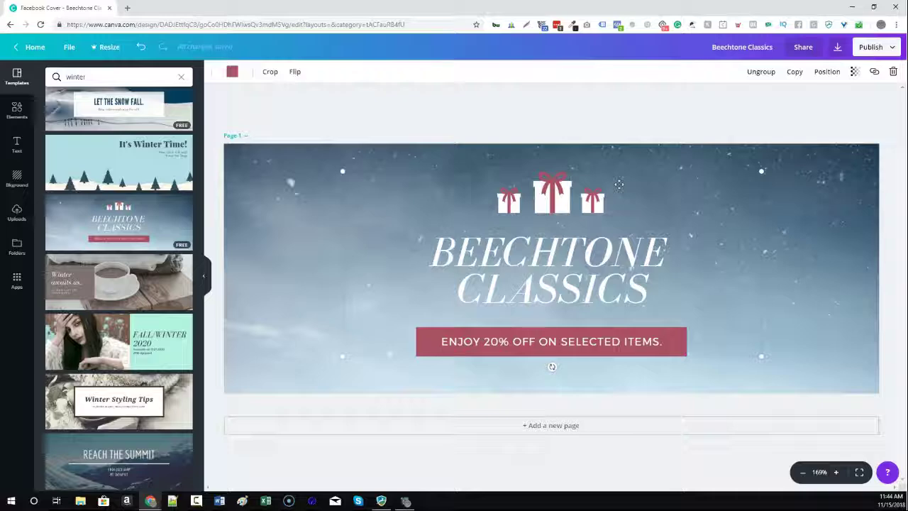
left_click_drag(535, 208, 593, 209)
key("ctrl+z")
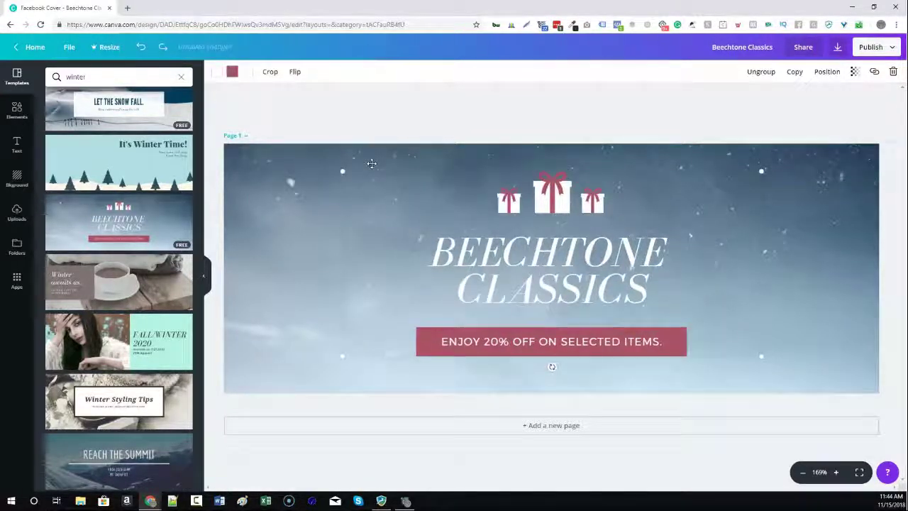
key("ctrl+z")
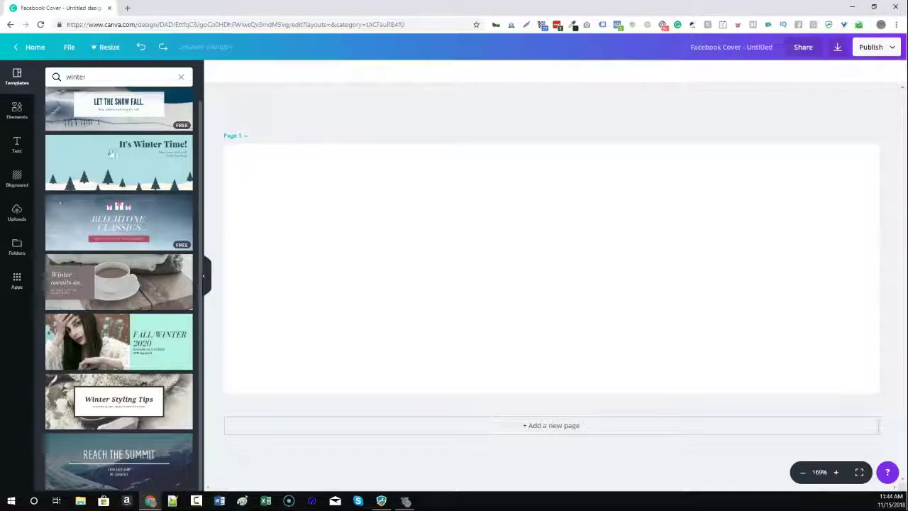
scroll(110, 152, "up", 1)
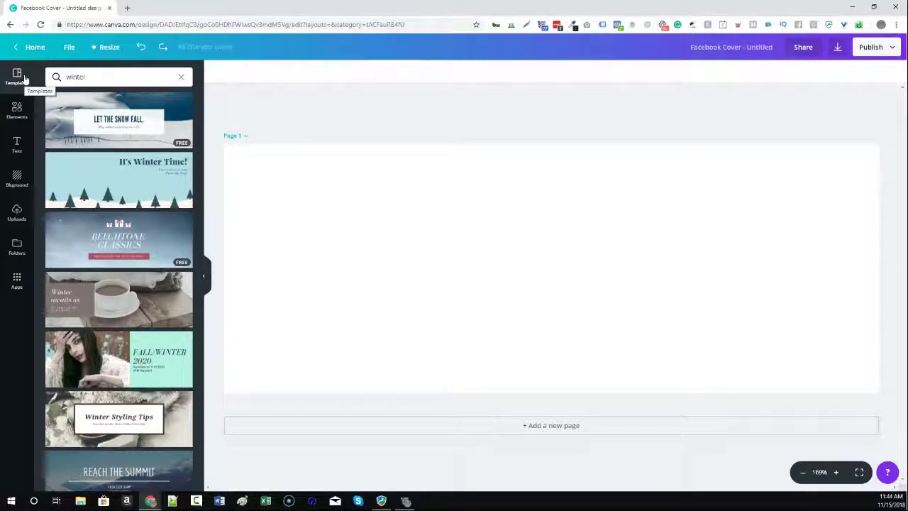
Add a free photo from Elements, resize and reposition it, then delete it.
left_click(17, 108)
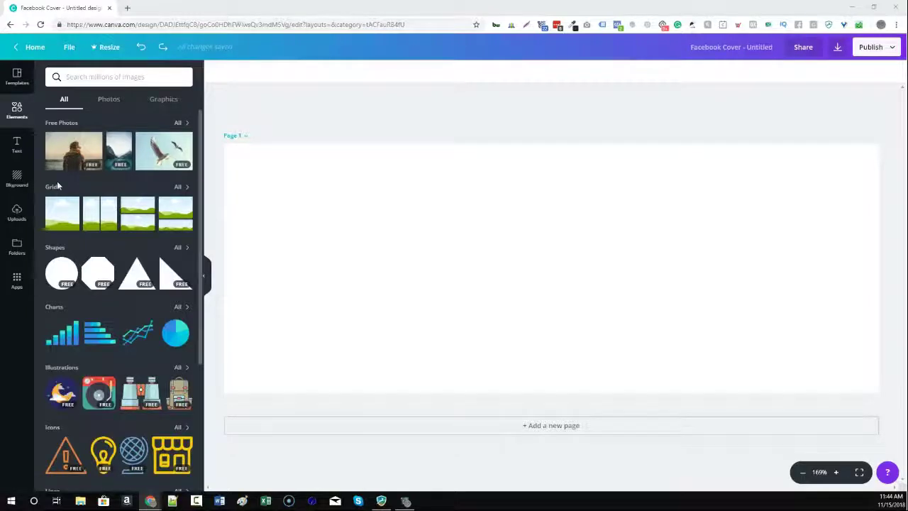
left_click(71, 149)
left_click_drag(568, 308, 394, 285)
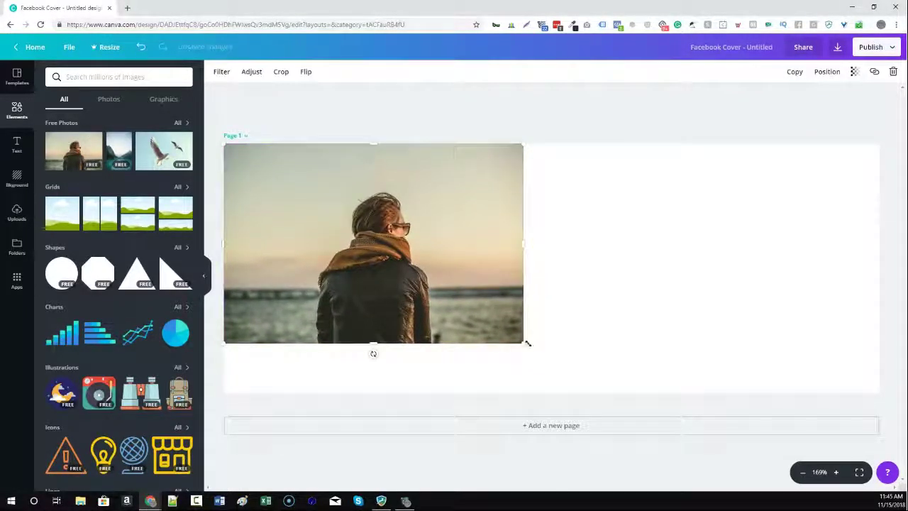
left_click_drag(522, 344, 872, 474)
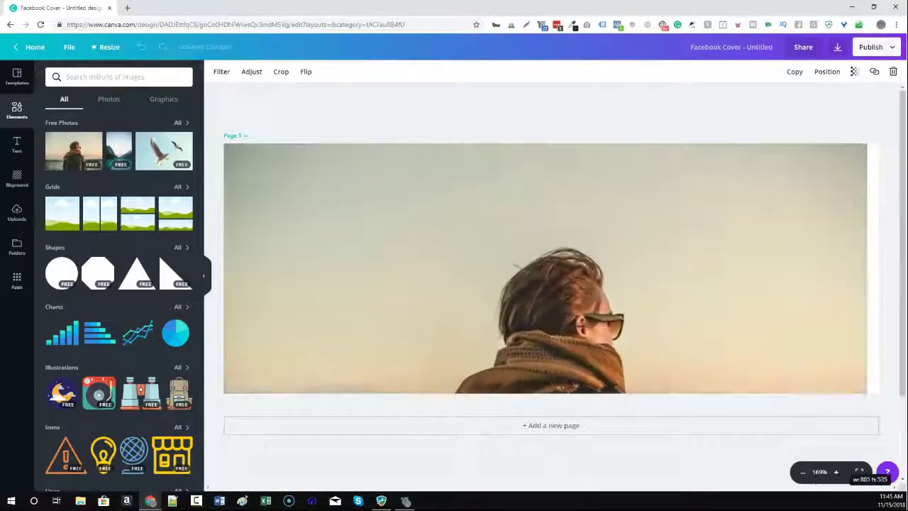
left_click_drag(738, 226, 260, 211)
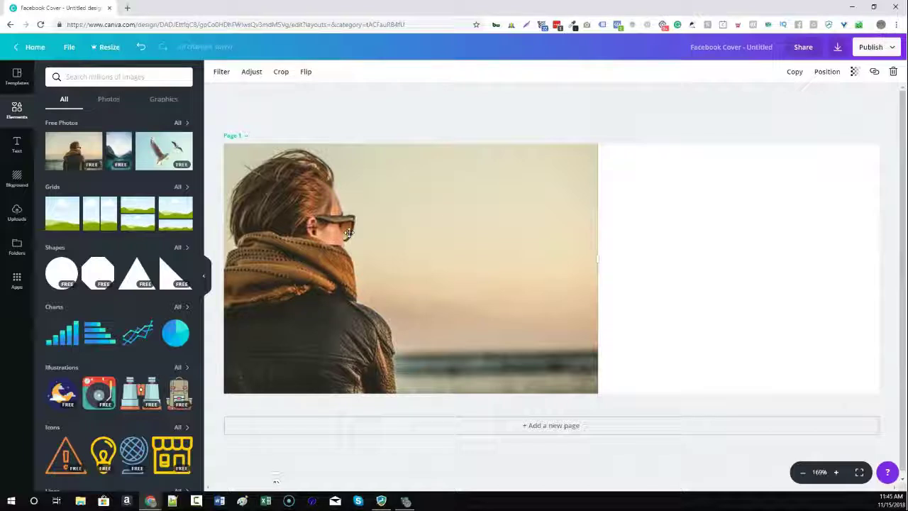
key("Delete")
Browse the elements list and filter it to Photos, then Graphics.
scroll(112, 249, "down", 3)
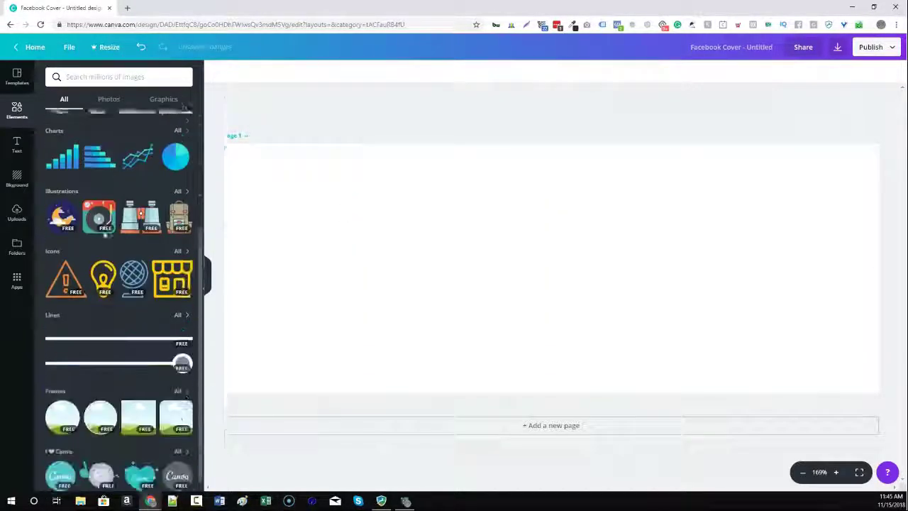
scroll(141, 212, "up", 1)
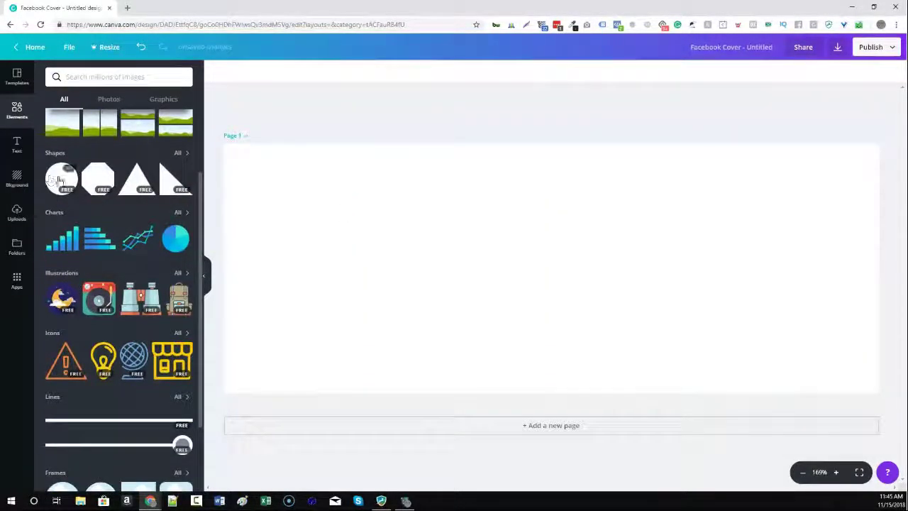
scroll(62, 259, "down", 2)
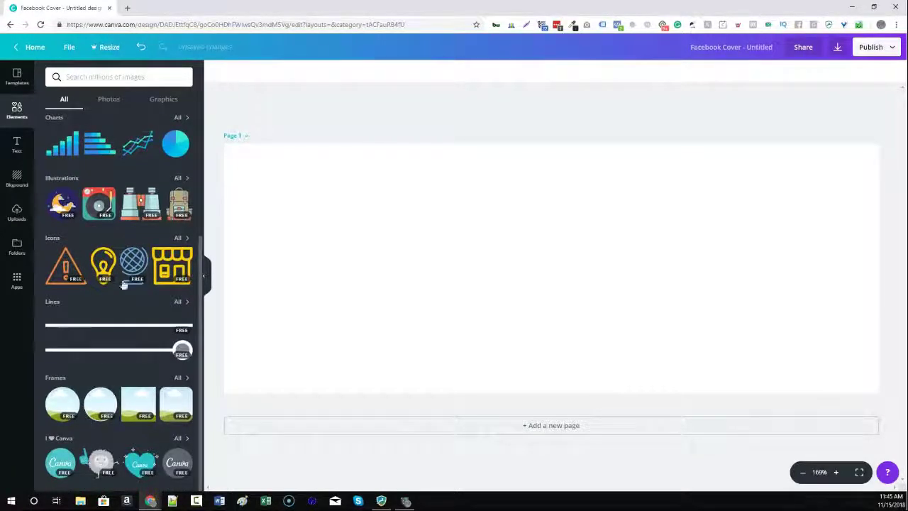
scroll(114, 212, "up", 4)
left_click(106, 101)
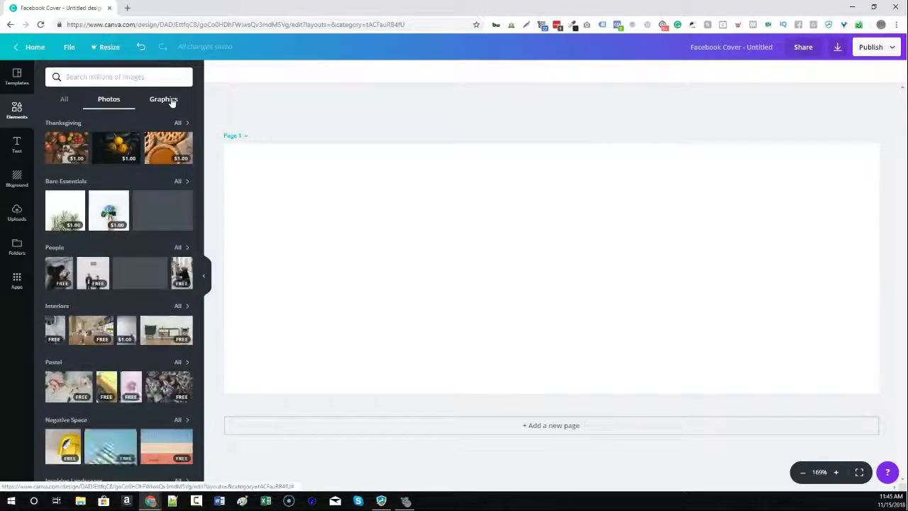
left_click(171, 100)
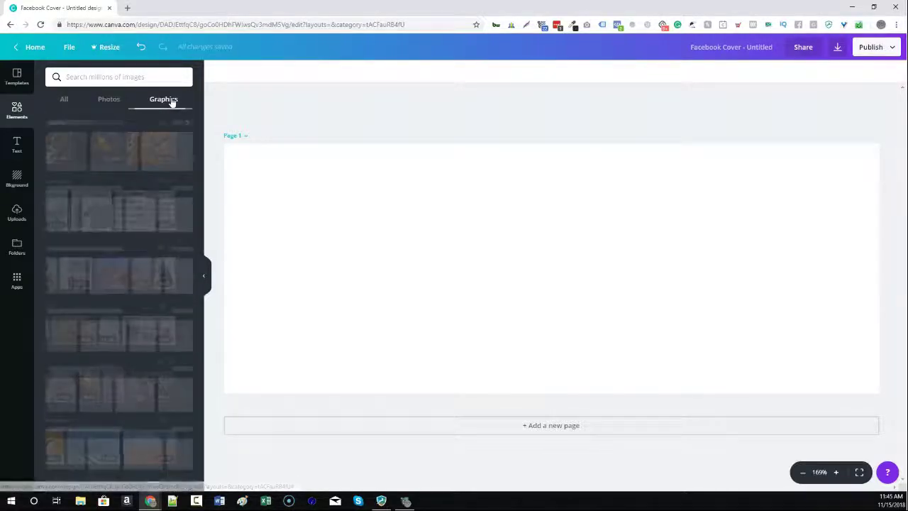
Reset the elements filter to All and browse the Text panel's ready-made designs.
left_click(63, 101)
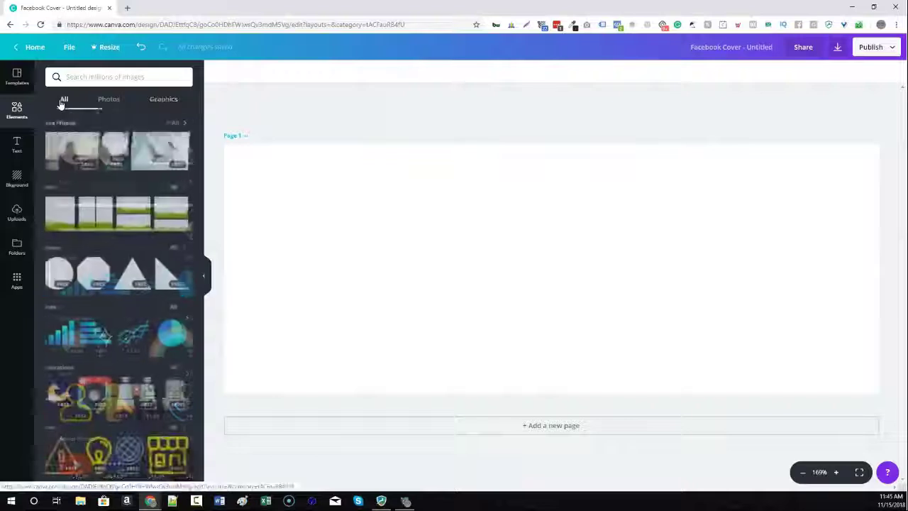
left_click(17, 147)
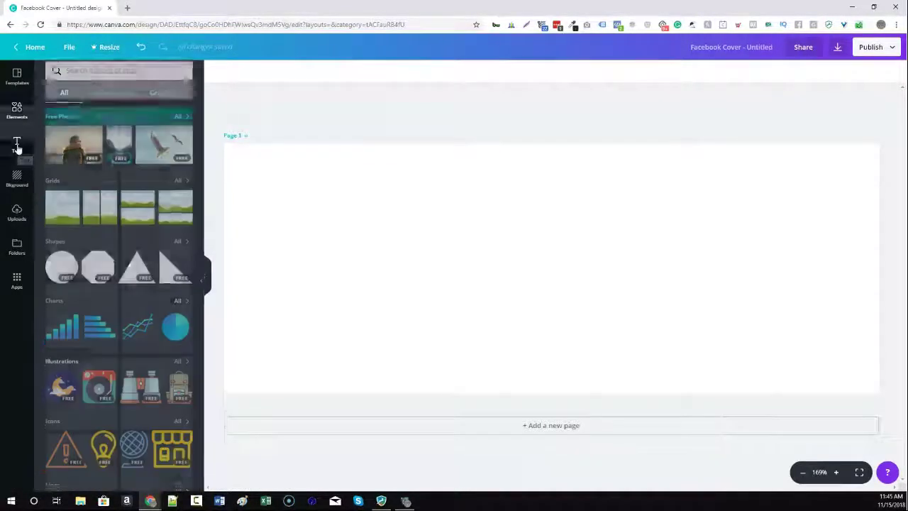
scroll(183, 298, "down", 1)
scroll(135, 234, "down", 10)
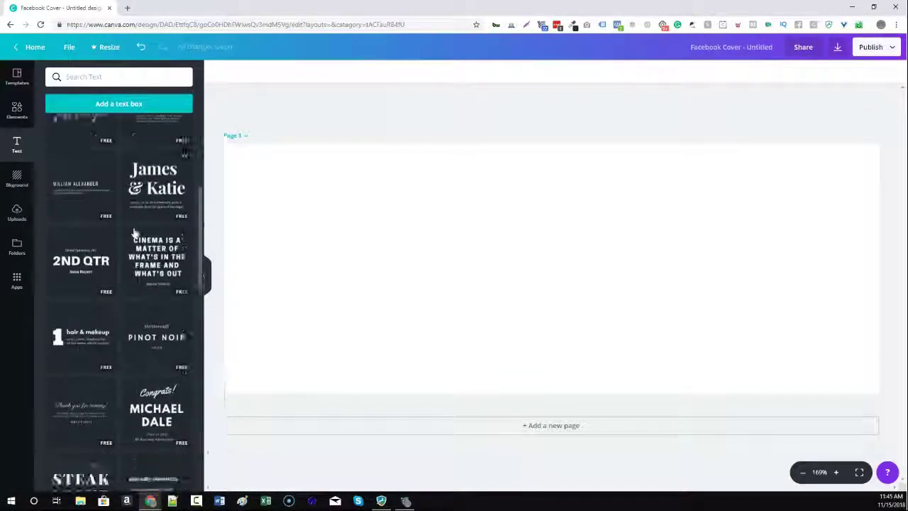
scroll(135, 234, "down", 5)
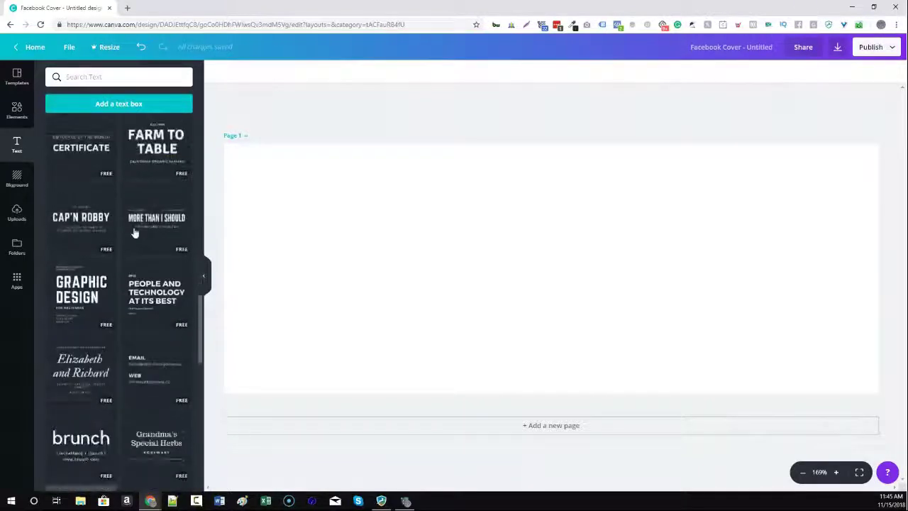
scroll(135, 232, "down", 5)
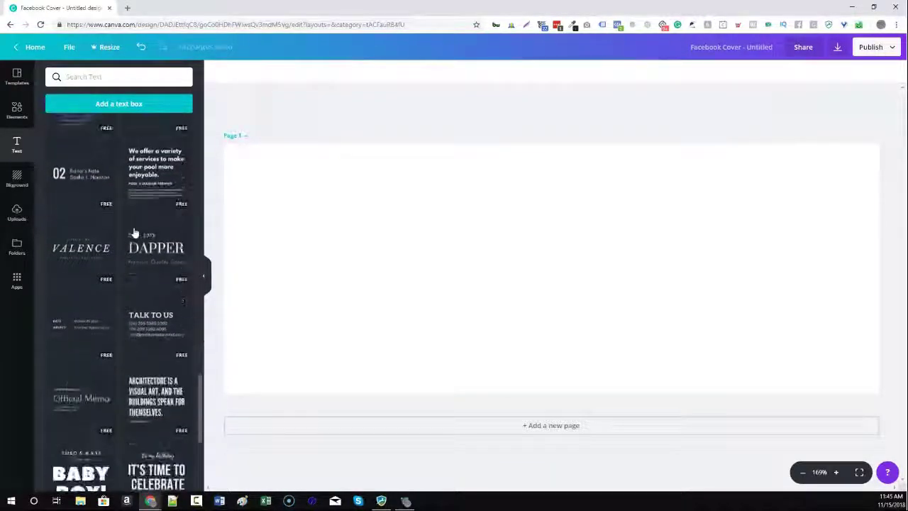
scroll(135, 233, "down", 4)
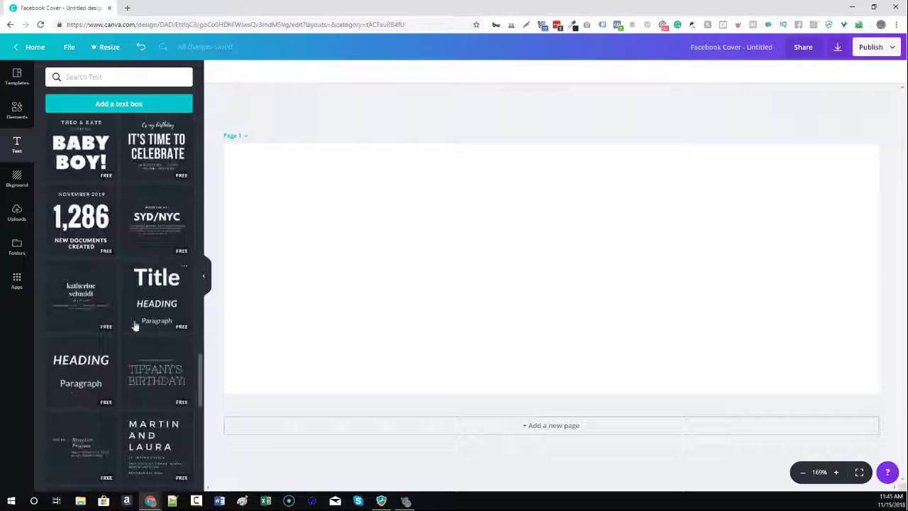
scroll(102, 381, "down", 1)
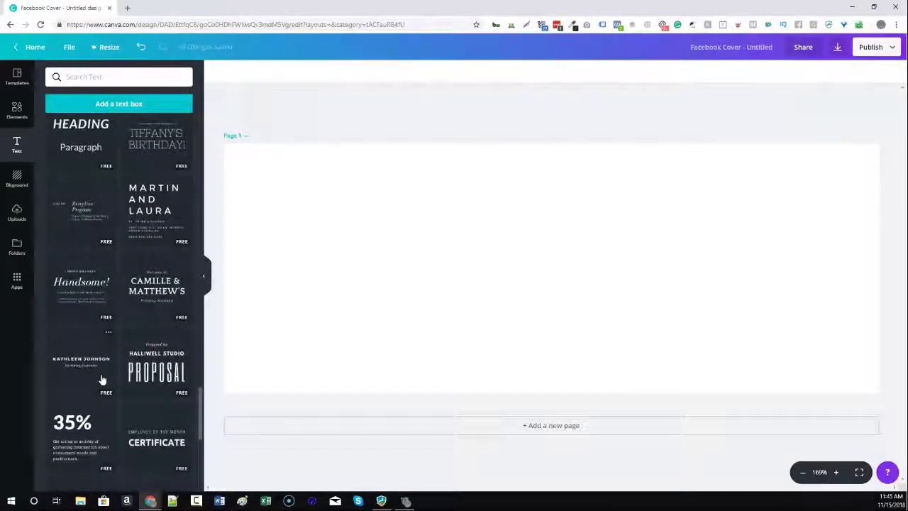
scroll(101, 376, "down", 1)
scroll(101, 374, "up", 4)
scroll(101, 373, "down", 6)
scroll(101, 374, "down", 2)
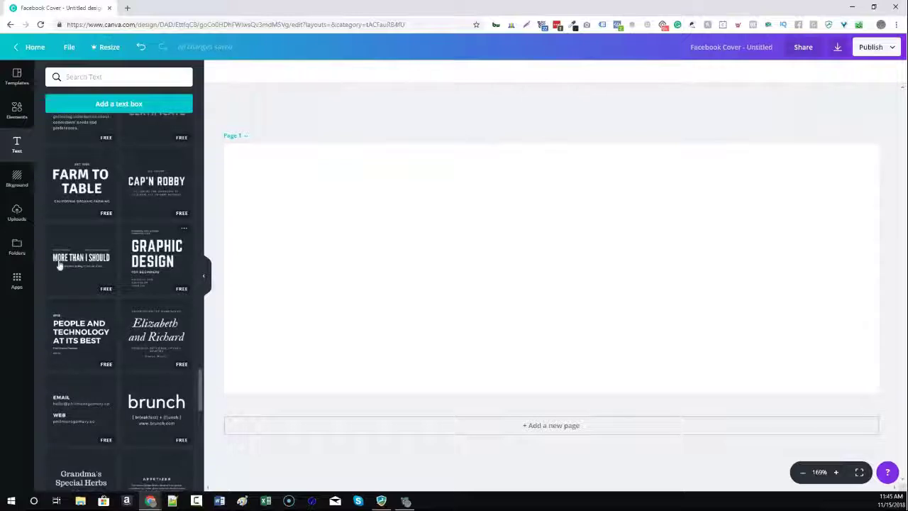
Add the two-name text design, then undo it to keep the cover blank.
left_click(87, 263)
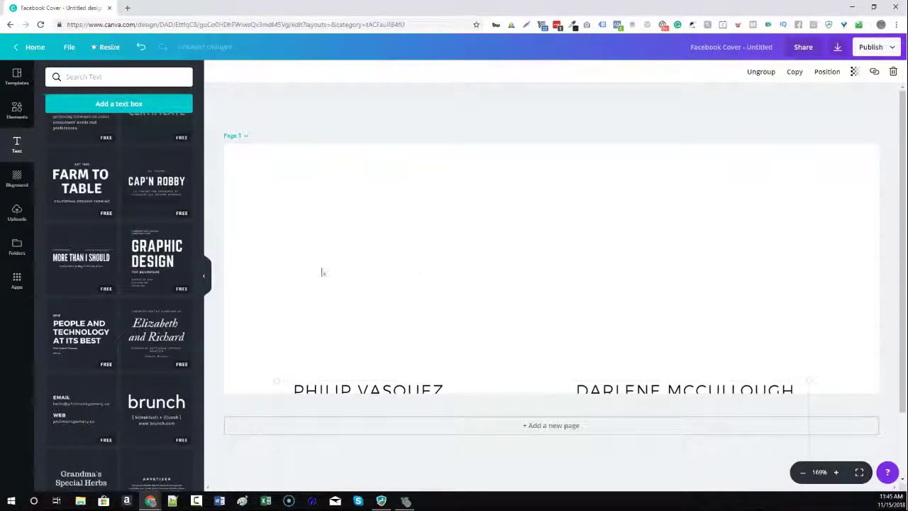
left_click(594, 248)
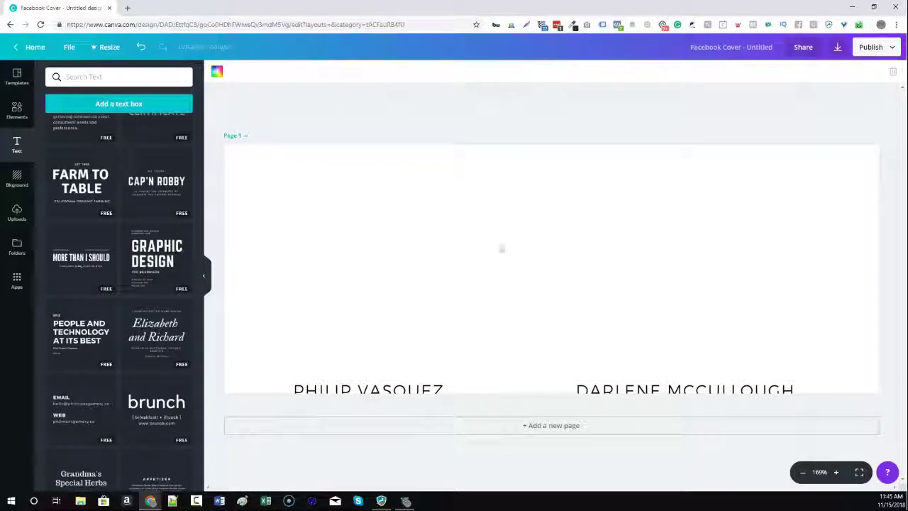
key("ctrl+z")
scroll(118, 255, "down", 4)
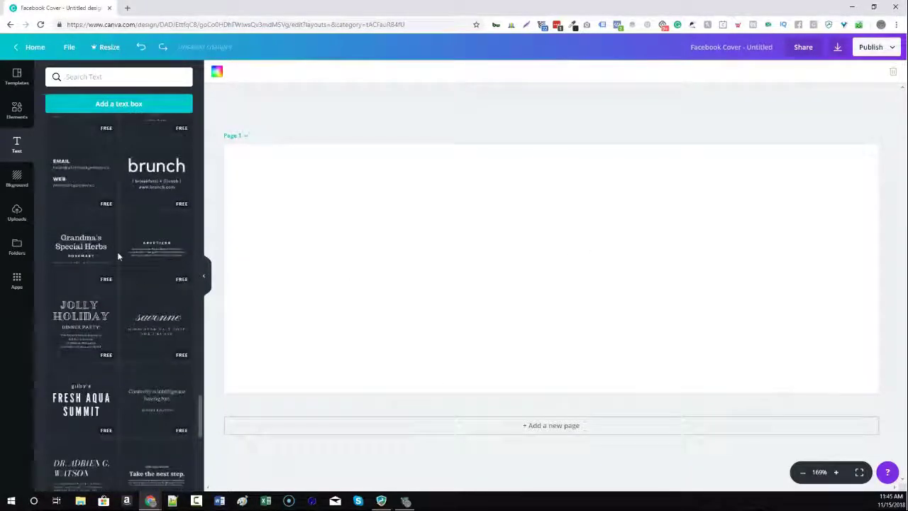
scroll(89, 330, "down", 6)
scroll(78, 327, "up", 5)
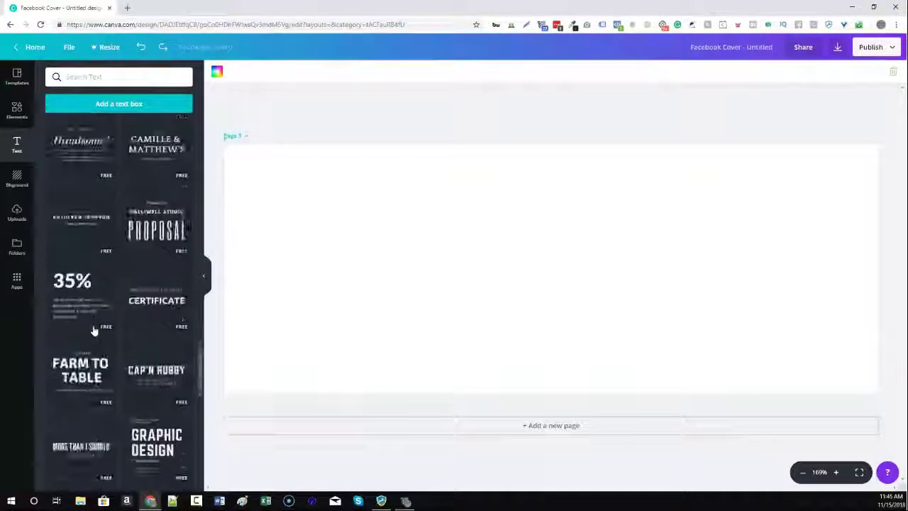
Upload the NIDO MARKETING logo PNG from the Nido folder into Uploads.
left_click(25, 182)
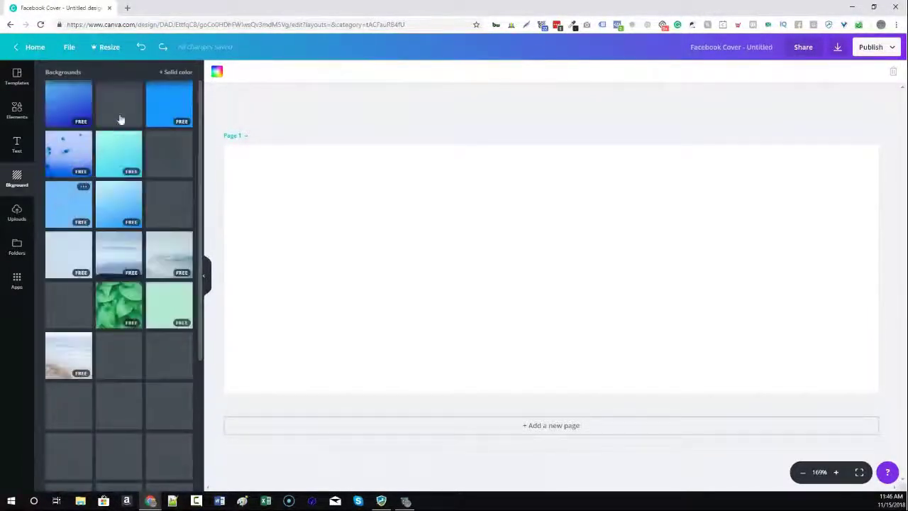
left_click(11, 212)
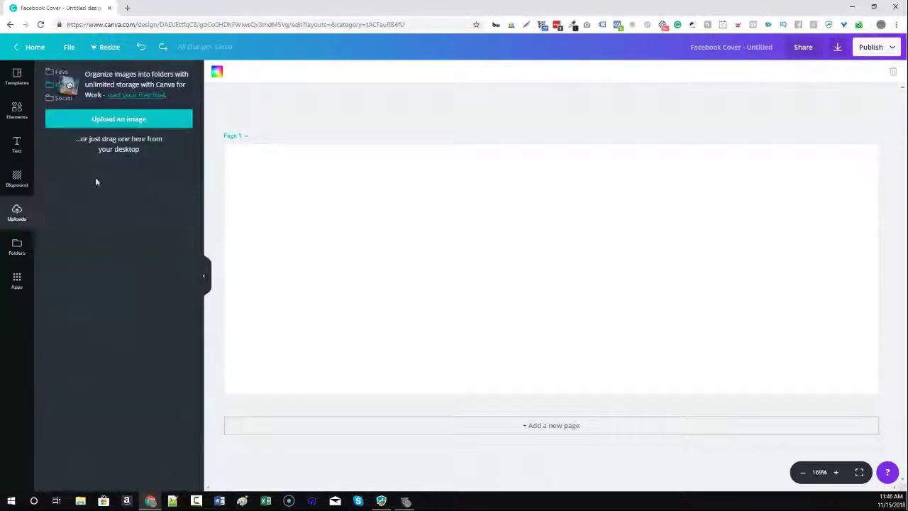
left_click(99, 126)
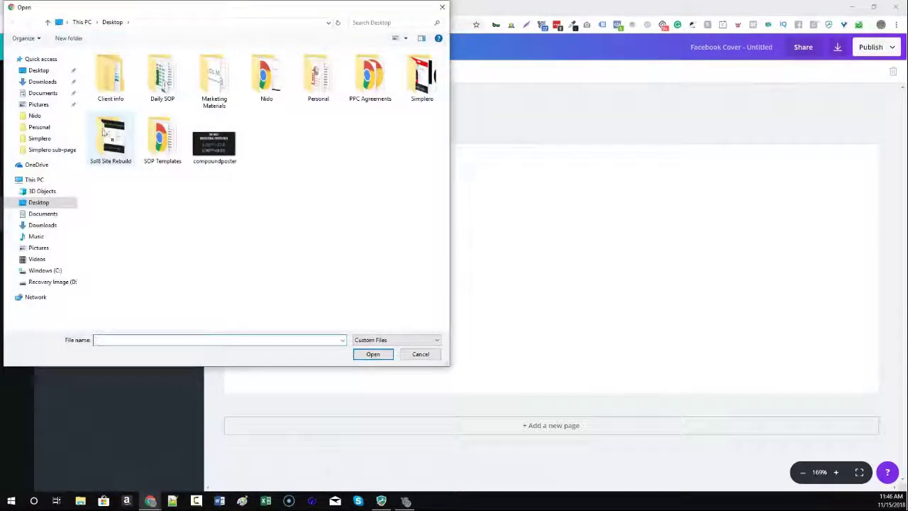
double_click(254, 90)
double_click(129, 196)
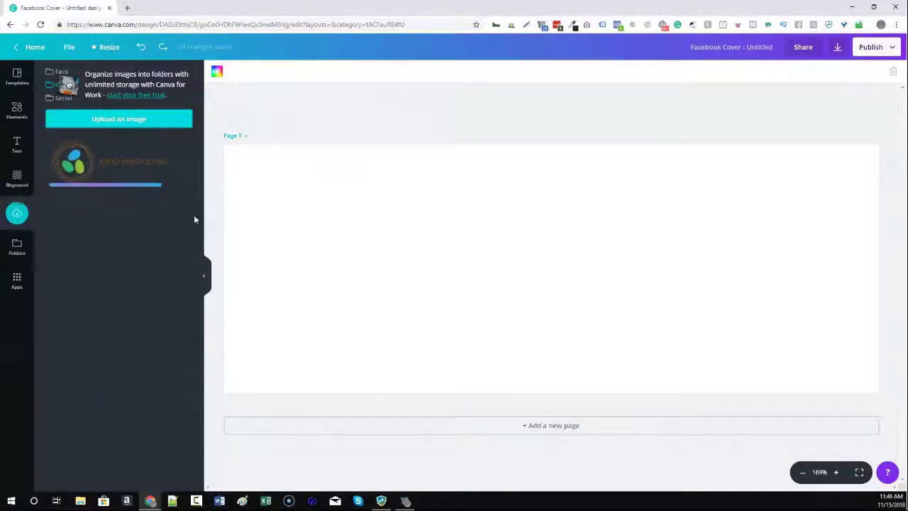
Add the NIDO MARKETING logo, shrink it toward the upper left, and show the Templates list.
left_click(107, 168)
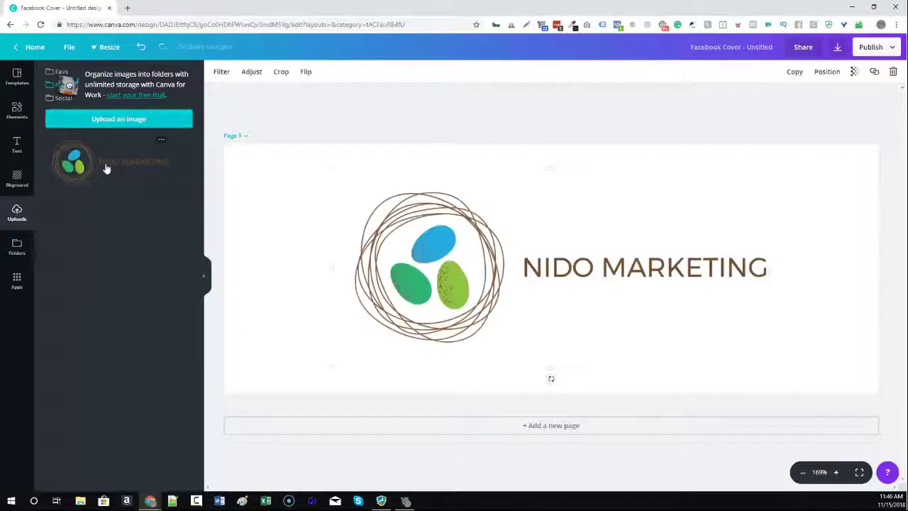
left_click_drag(477, 293, 369, 272)
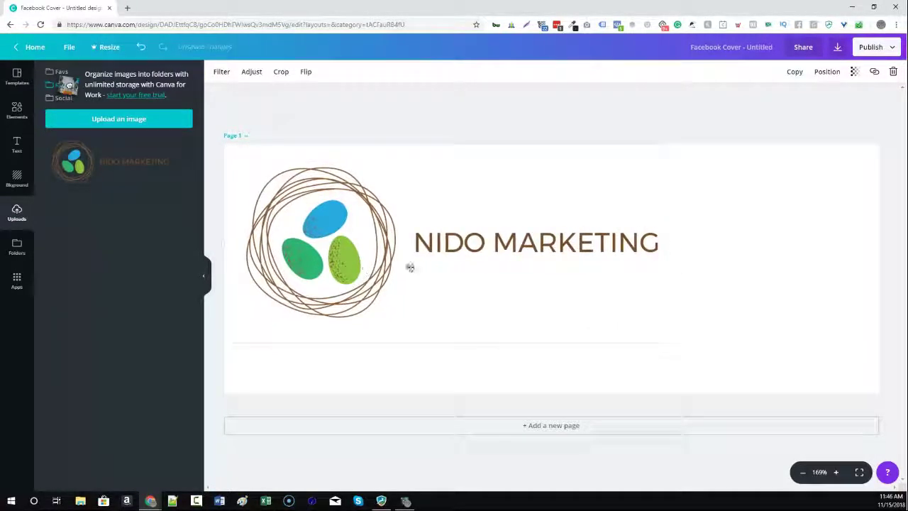
left_click_drag(662, 345, 492, 307)
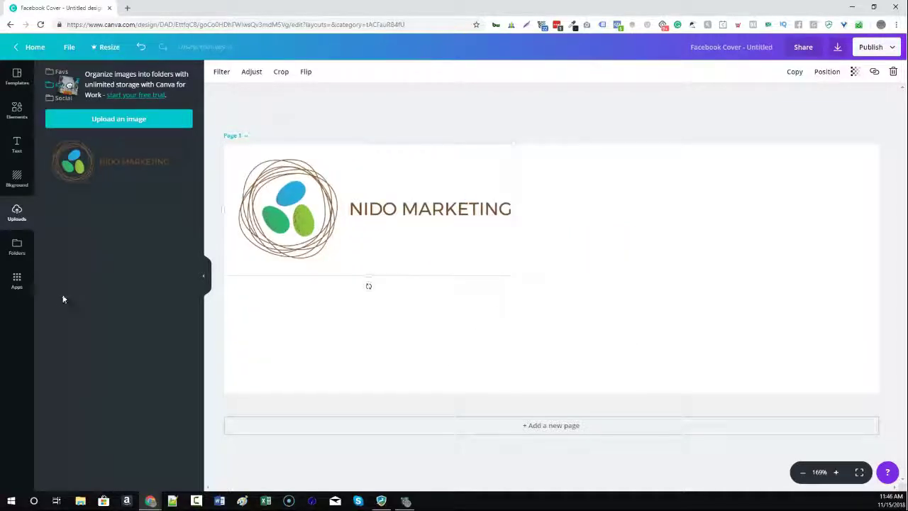
left_click(17, 244)
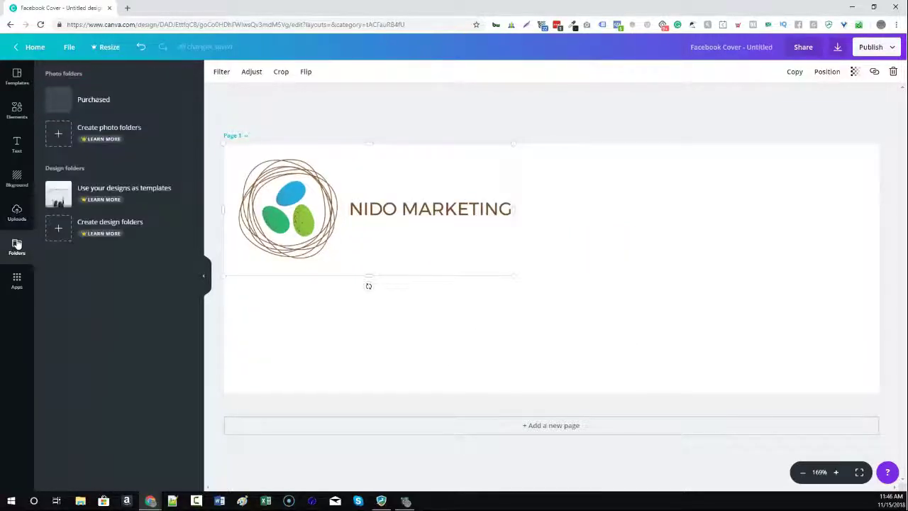
left_click(16, 75)
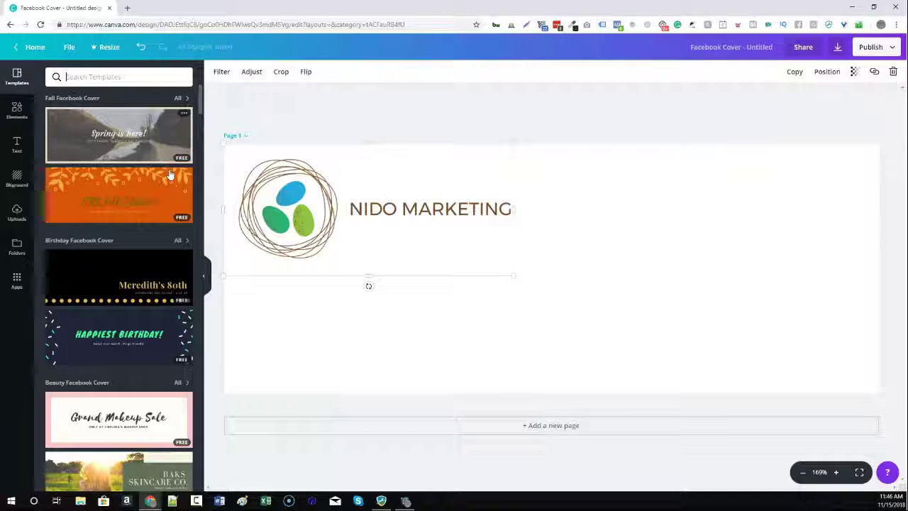
Undo the three logo edits to blank the page and apply the 'Autumn comes.' forest template.
scroll(170, 175, "down", 5)
scroll(158, 180, "down", 3)
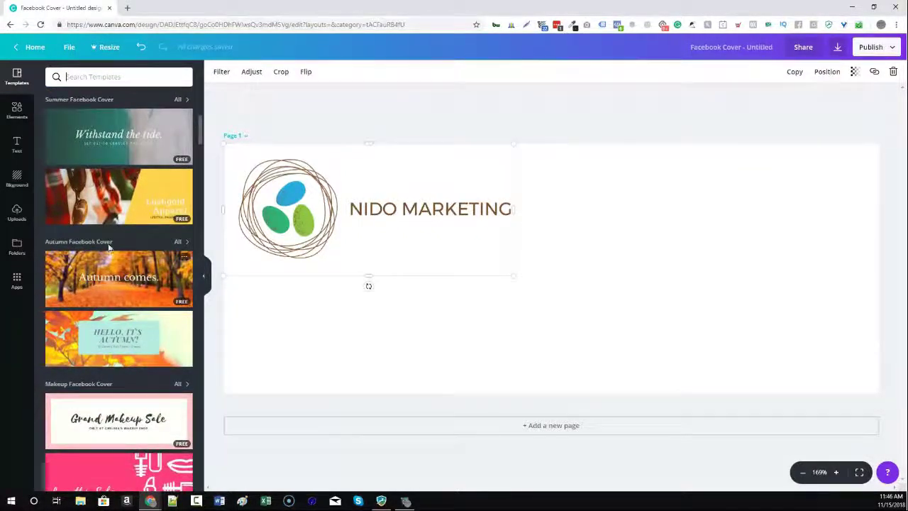
scroll(109, 253, "down", 10)
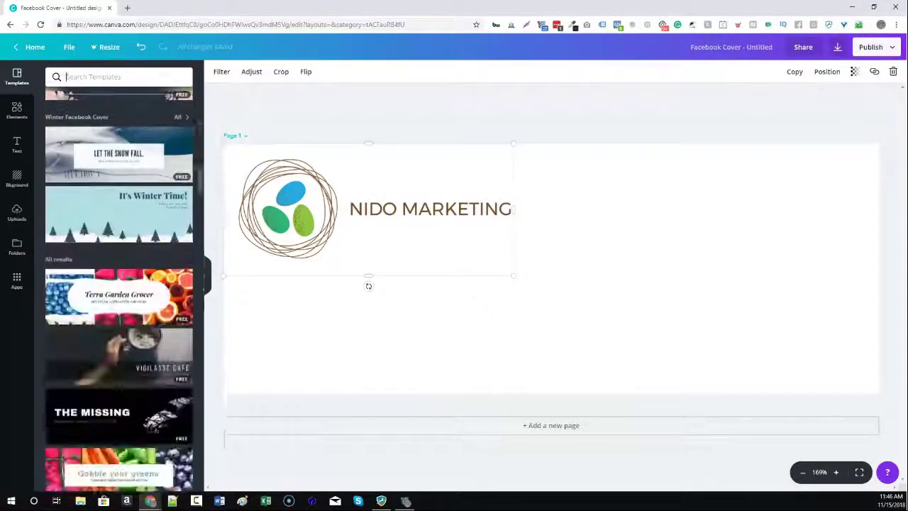
scroll(113, 284, "up", 8)
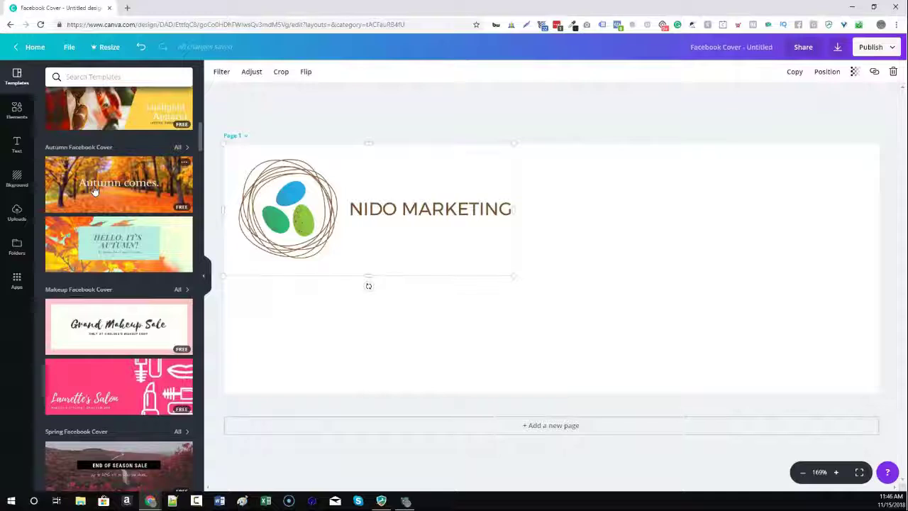
scroll(97, 195, "up", 1)
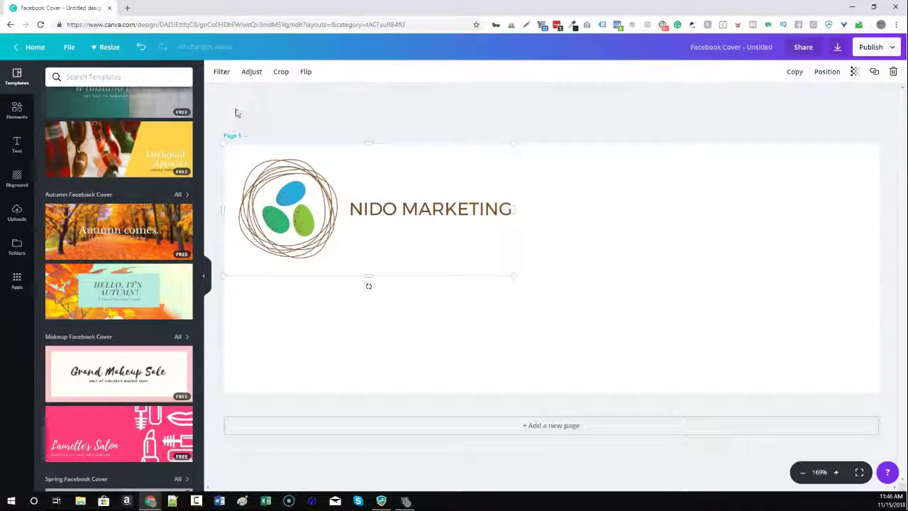
left_click(141, 46)
left_click(141, 47)
left_click(142, 46)
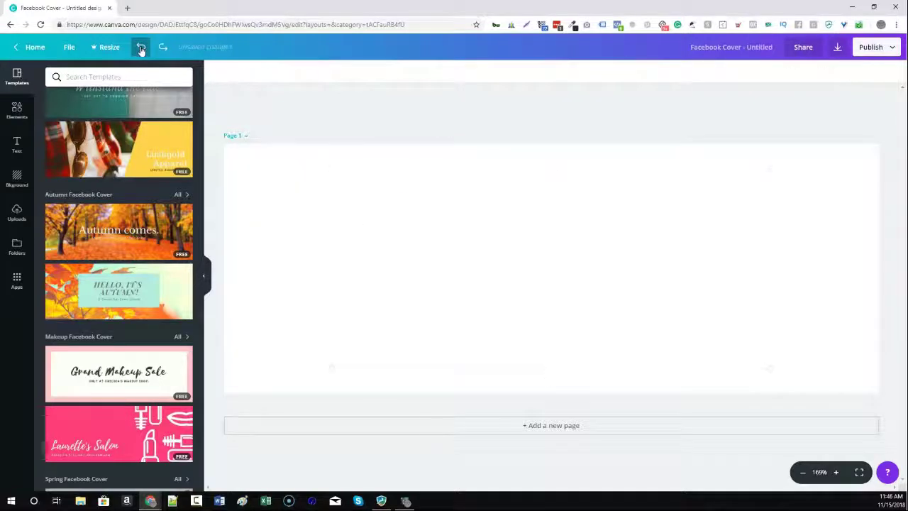
left_click(125, 245)
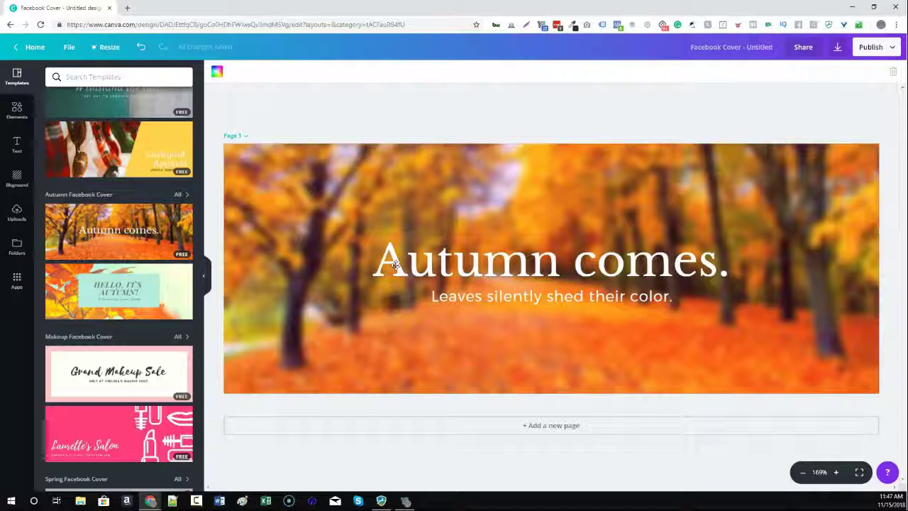
Replace the 'Autumn comes.' heading with 'Nido Marketing'.
left_click(395, 264)
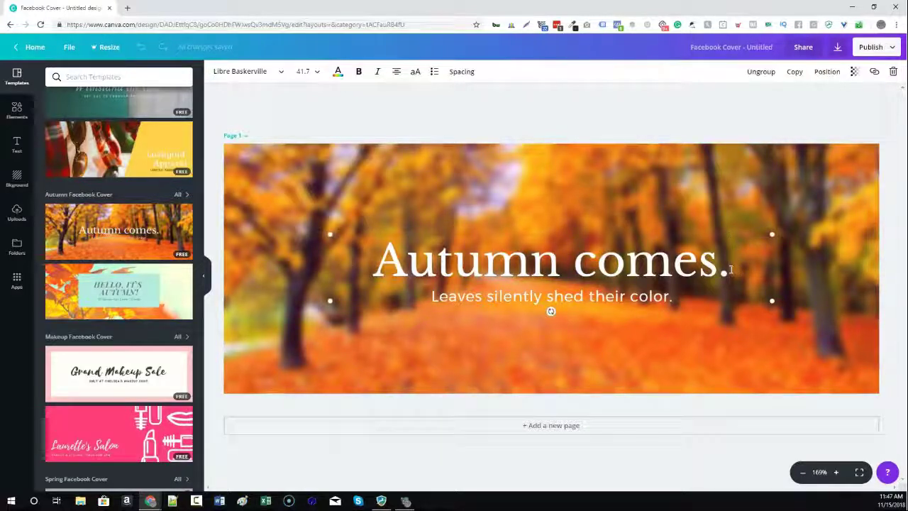
key("ctrl+a")
type("Ni")
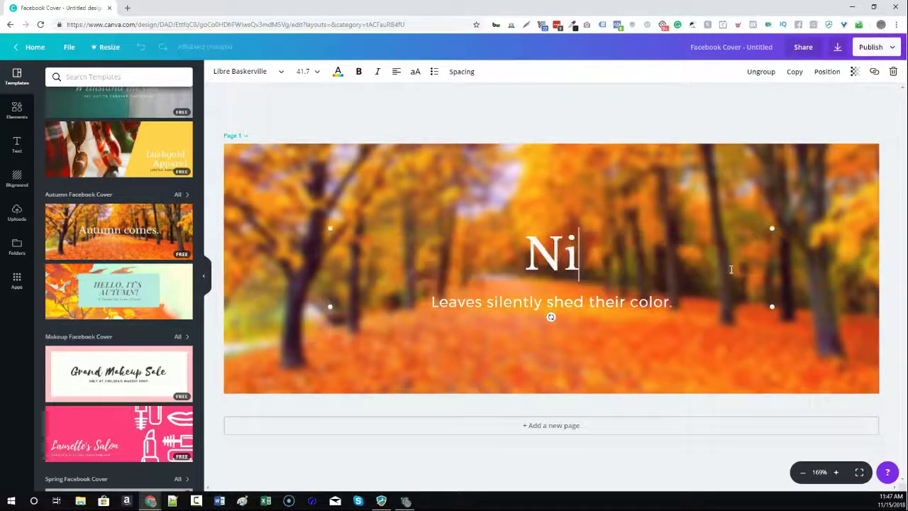
type("do Marketing")
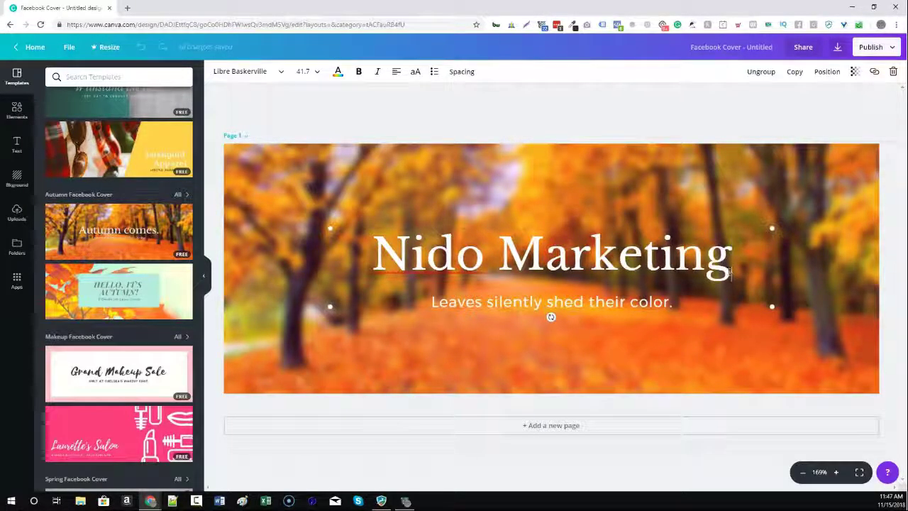
Replace the subtitle with 'For Montessorians, By Montessorians'.
left_click(698, 287)
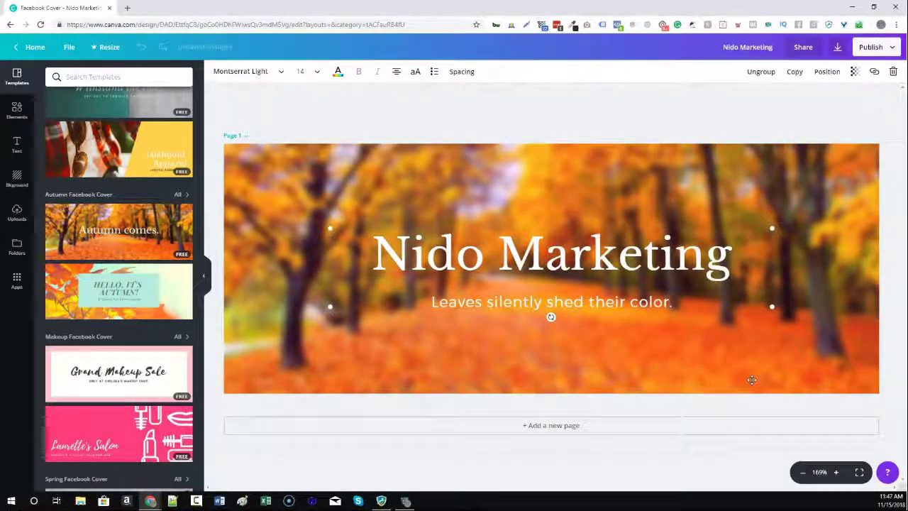
key("ctrl+a")
key("BackSpace")
type("For Mon")
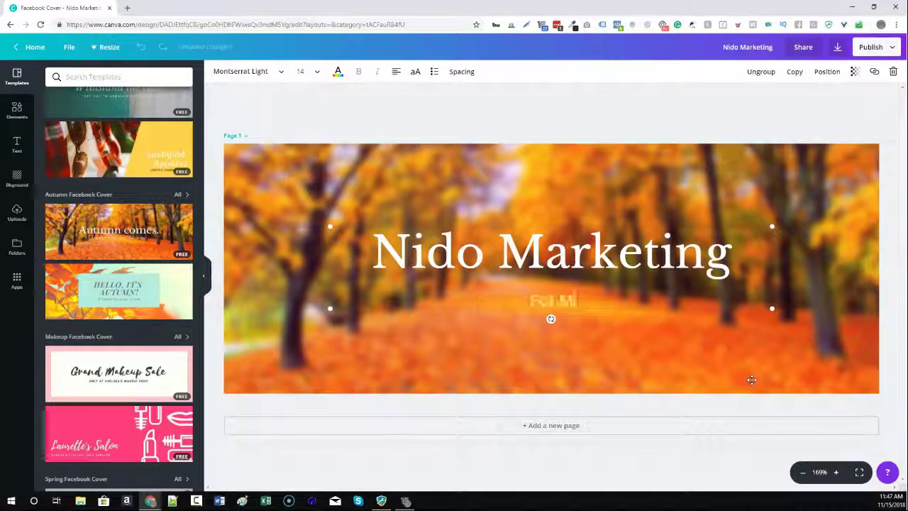
type("tessorians")
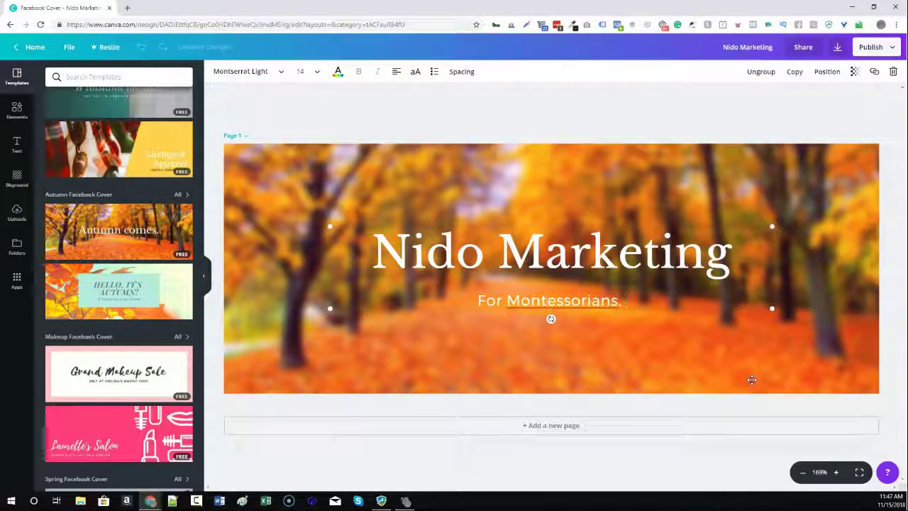
type(", By Montessorians")
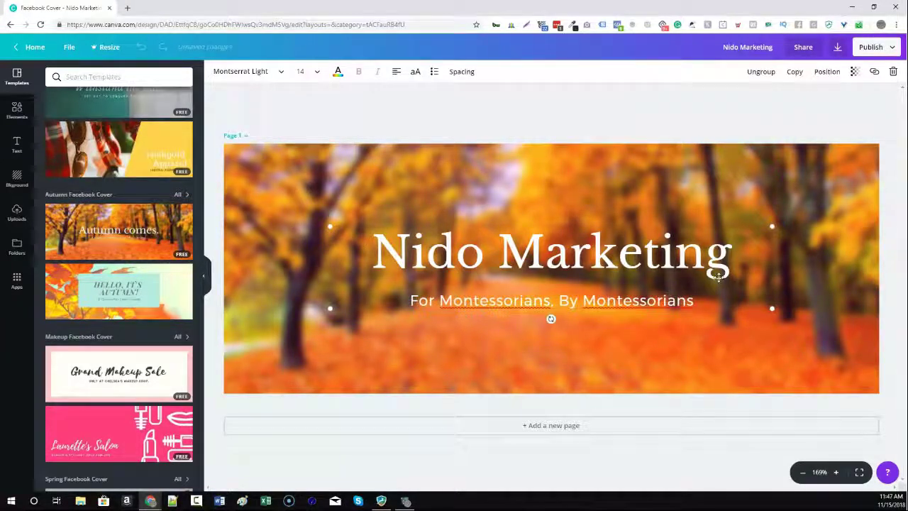
left_click(799, 166)
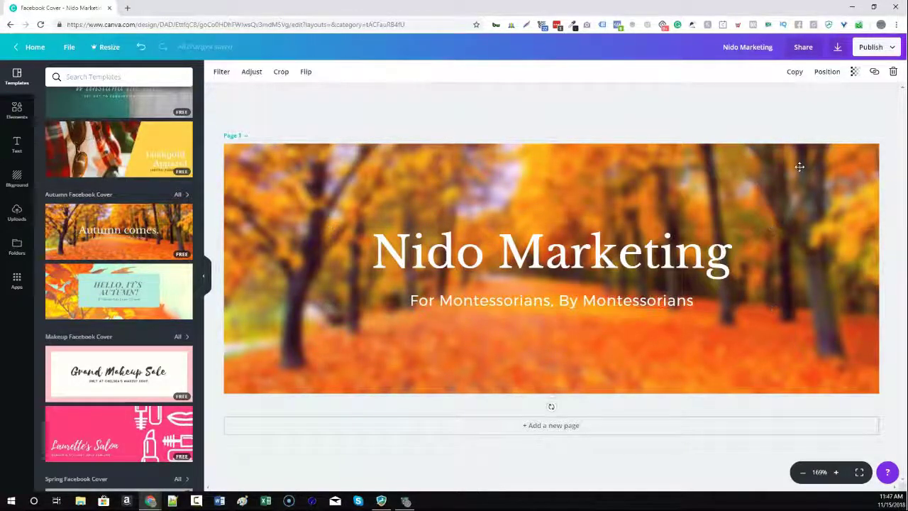
Adjust the autumn background photo's transparency, leaving it at 100.
left_click(854, 71)
left_click_drag(827, 102, 845, 98)
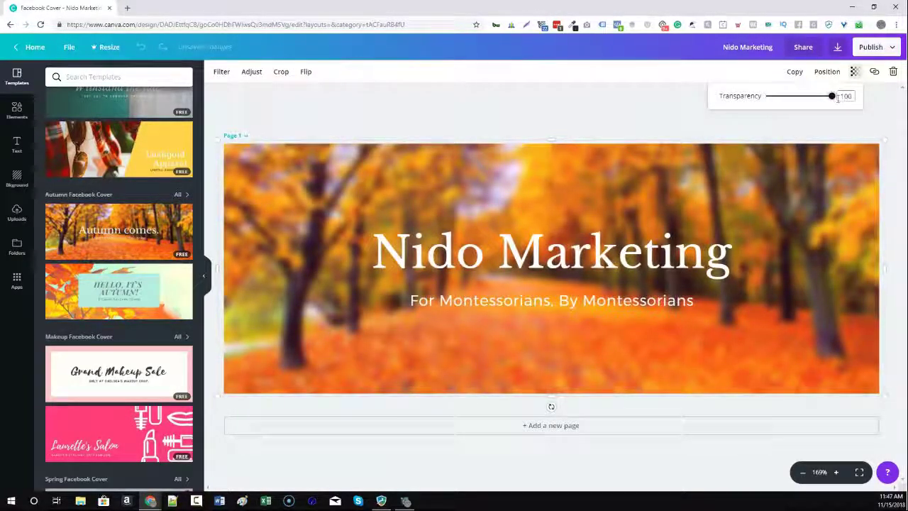
left_click(892, 100)
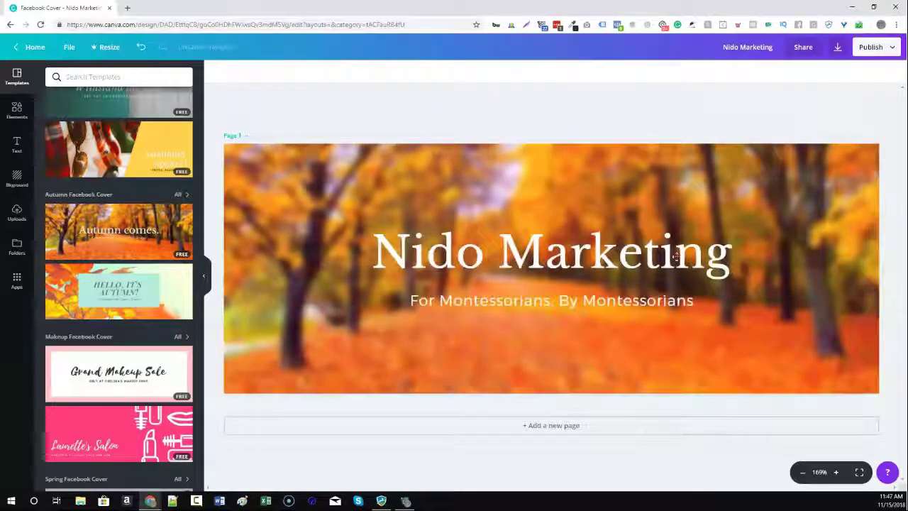
Open the Text styles panel in the sidebar, then deselect the title.
left_click(675, 256)
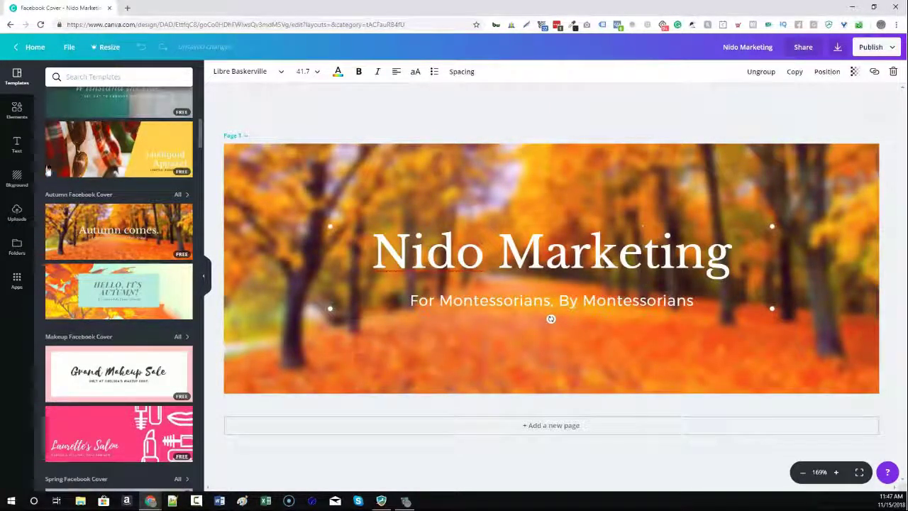
left_click(17, 146)
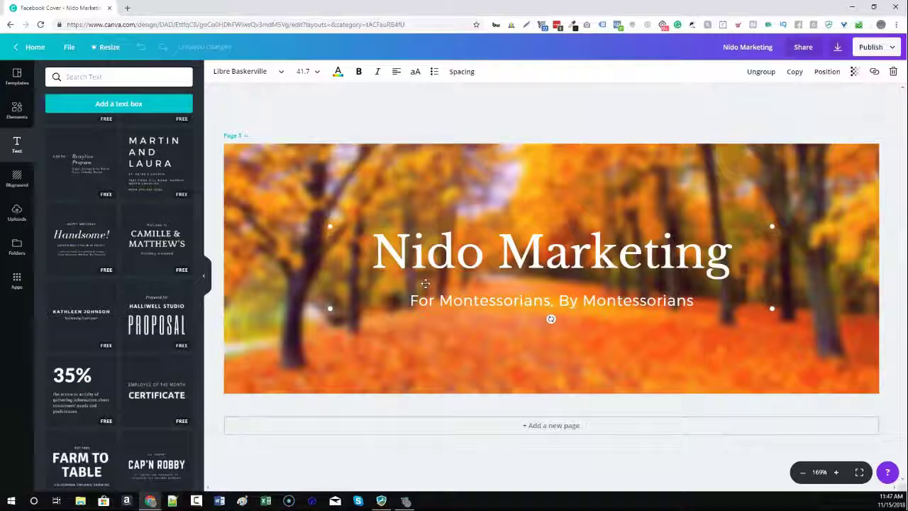
left_click(497, 334)
Delete the 'Nido Marketing' title from the cover.
double_click(458, 301)
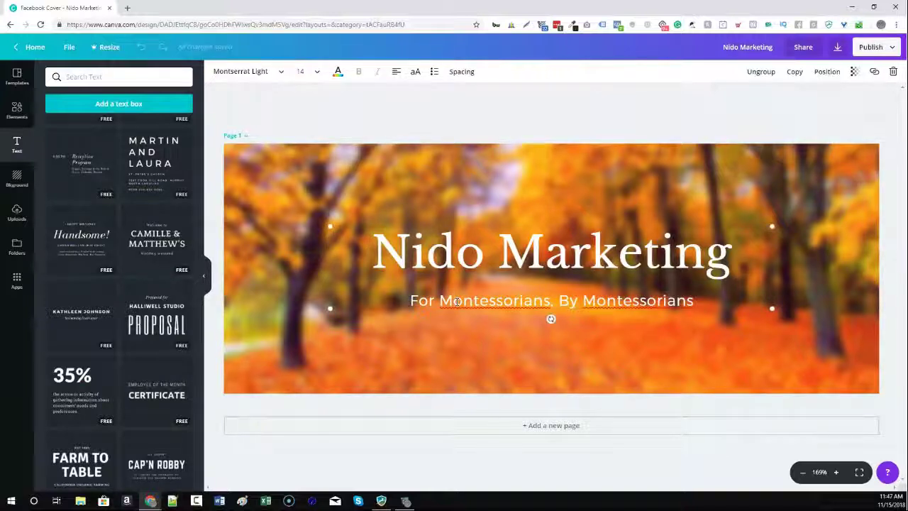
key("Delete")
left_click(461, 231)
key("Delete")
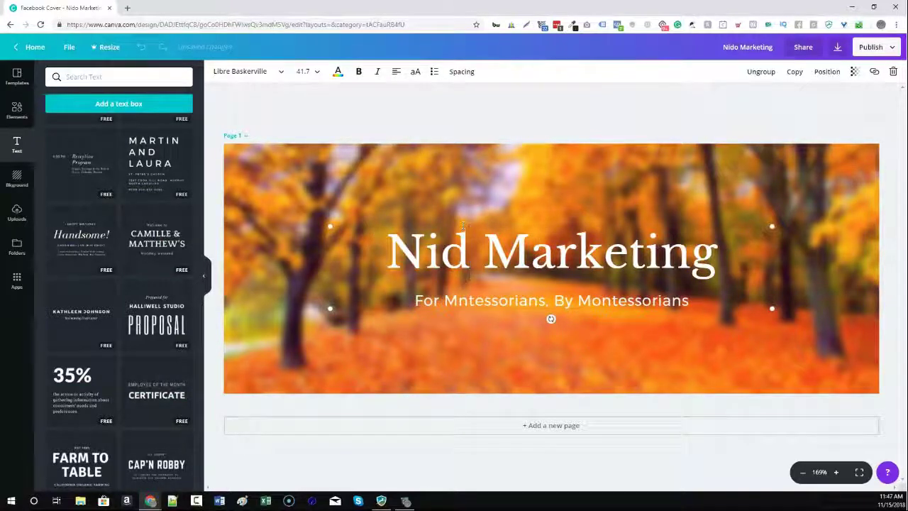
key("Delete")
left_click(744, 293)
Delete the 'For Montessorians, By Montessorians' subtitle and scroll through the Text panel templates.
double_click(735, 295)
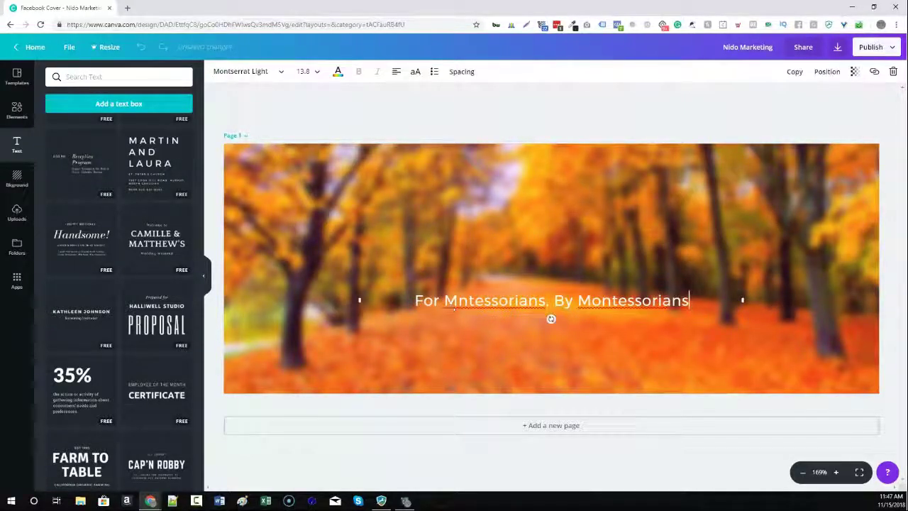
key("Escape")
key("Delete")
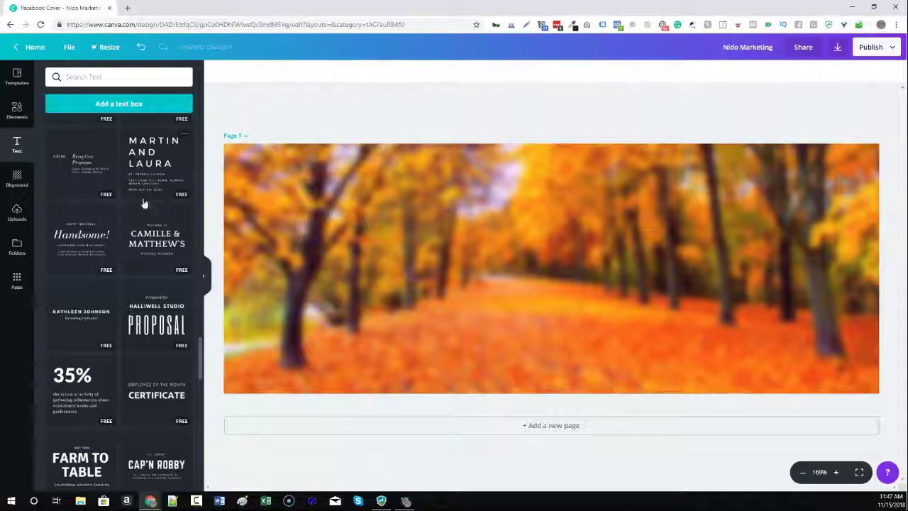
scroll(144, 257, "down", 5)
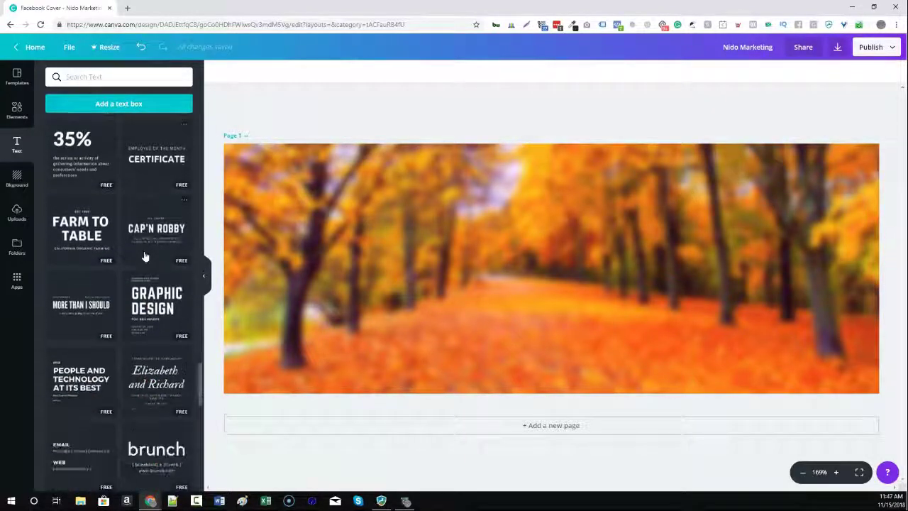
scroll(144, 256, "down", 3)
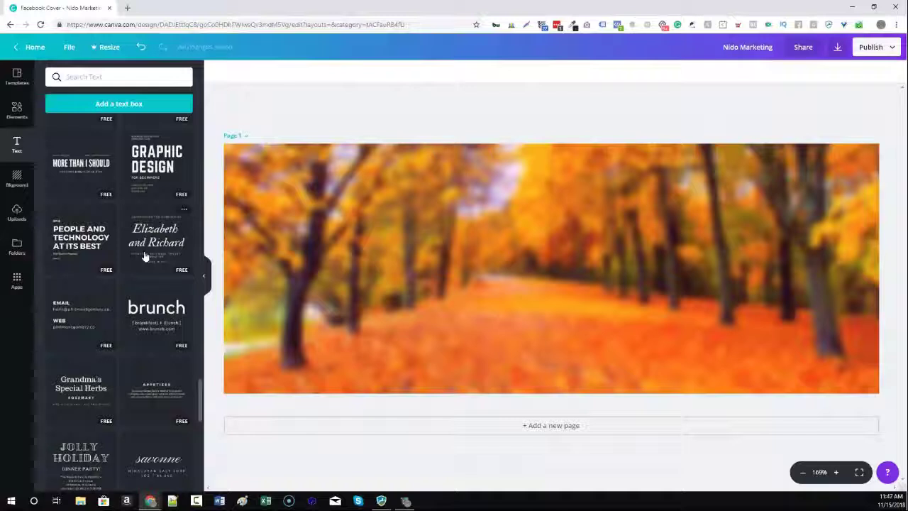
scroll(144, 256, "down", 2)
scroll(144, 256, "down", 1)
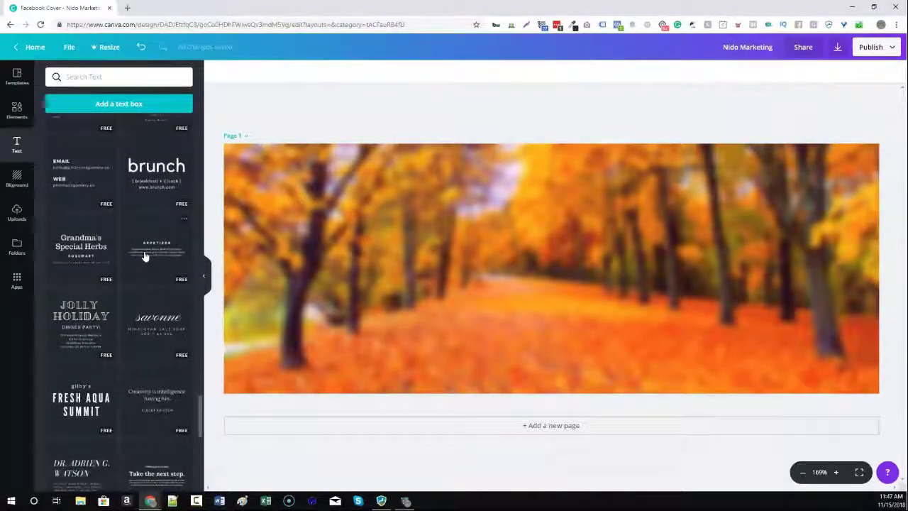
Add the EMAIL/WEB text block to the banner and change EMAIL to 'NIDO MARKETING'.
left_click(82, 186)
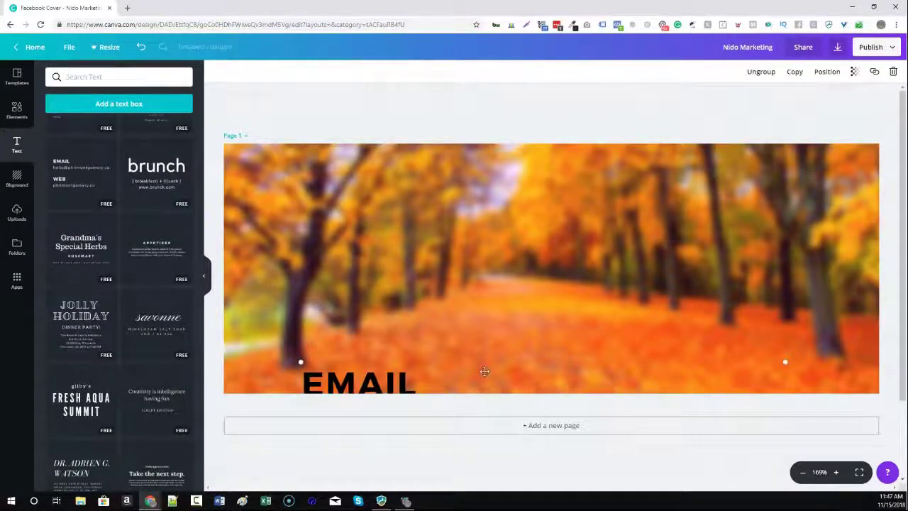
left_click_drag(486, 367, 460, 176)
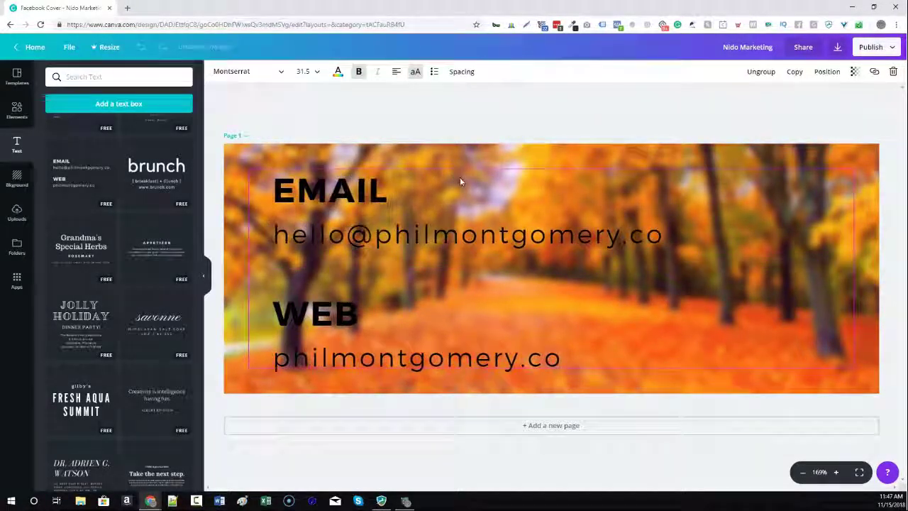
double_click(358, 189)
type("NIDO M")
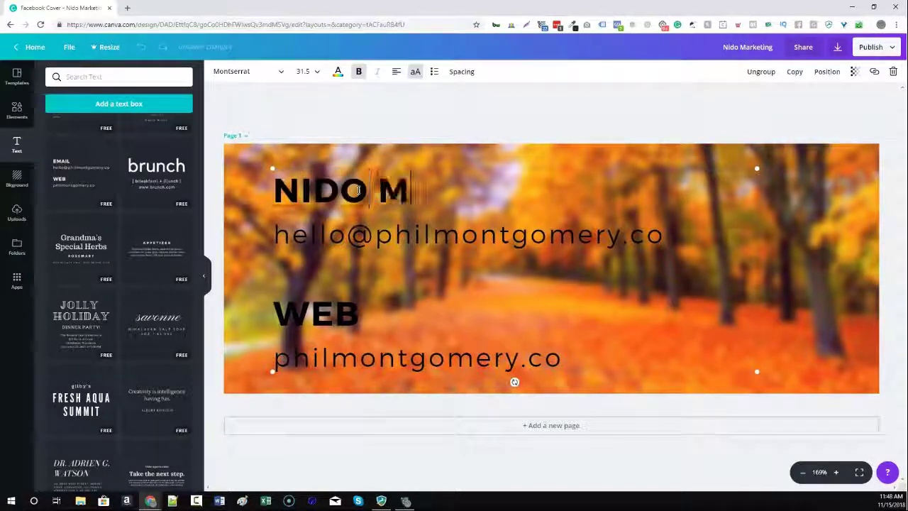
type("ARKETING")
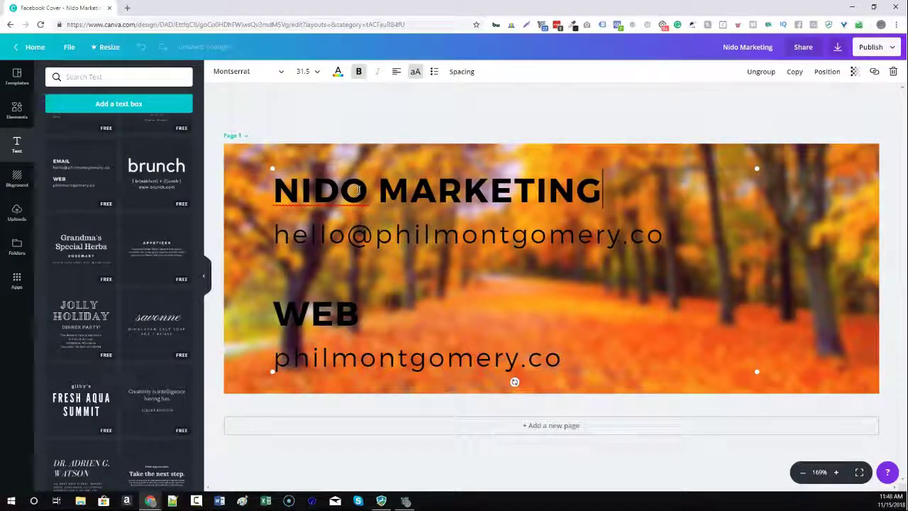
Replace the email line with a smaller 'For Montessorians, By Montessorians' tagline.
key("shift+End")
type("For Montess")
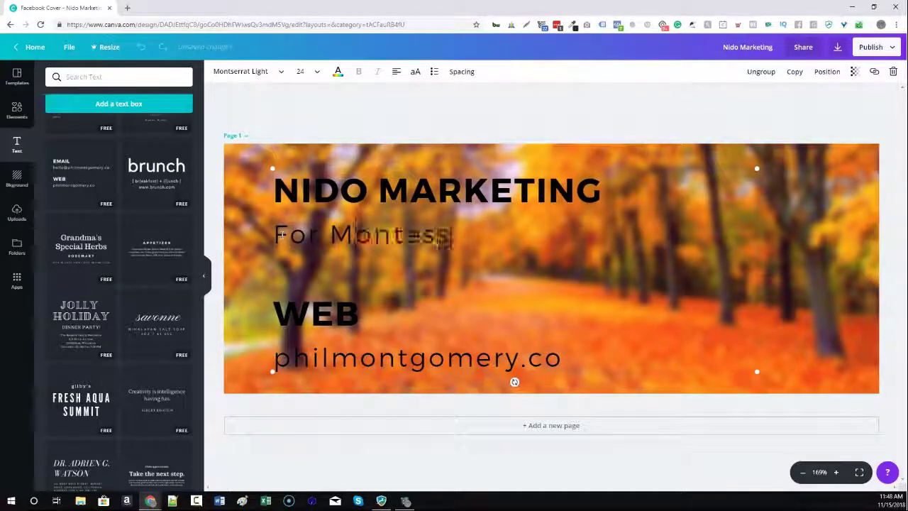
type("orians, By Montessorians")
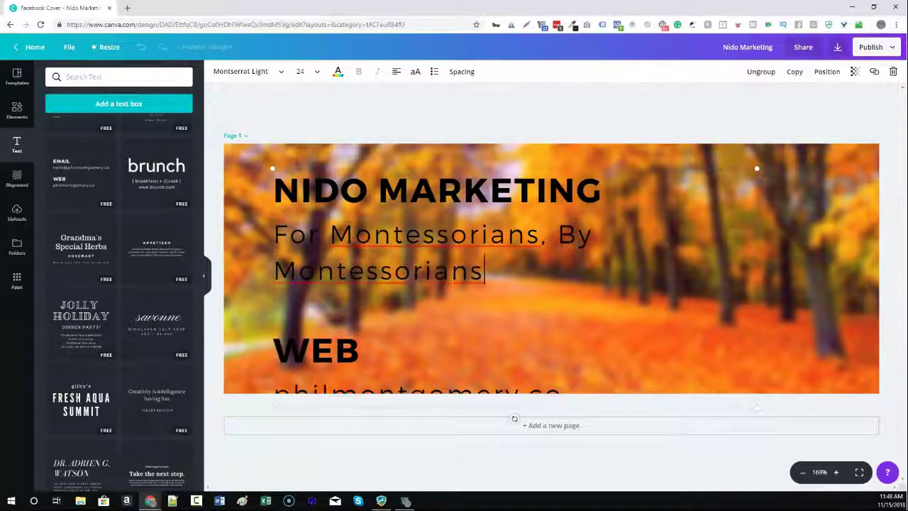
left_click_drag(479, 270, 276, 236)
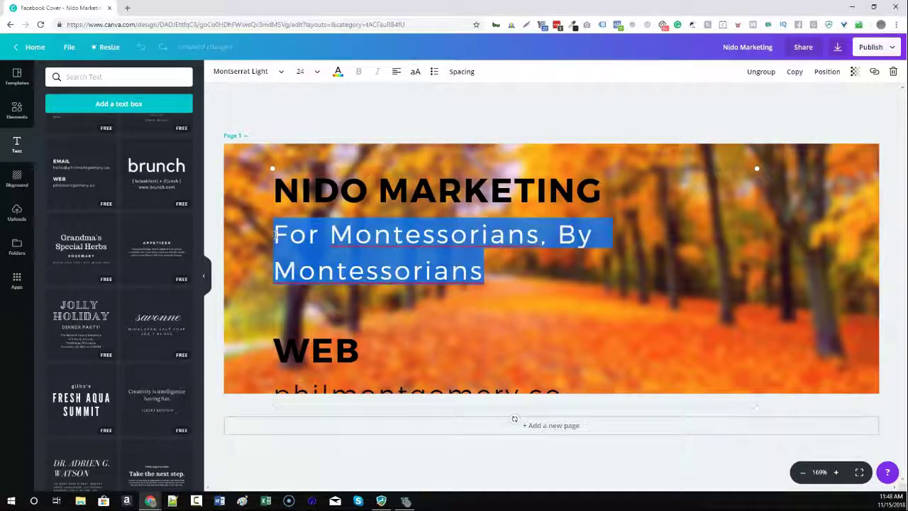
left_click(312, 72)
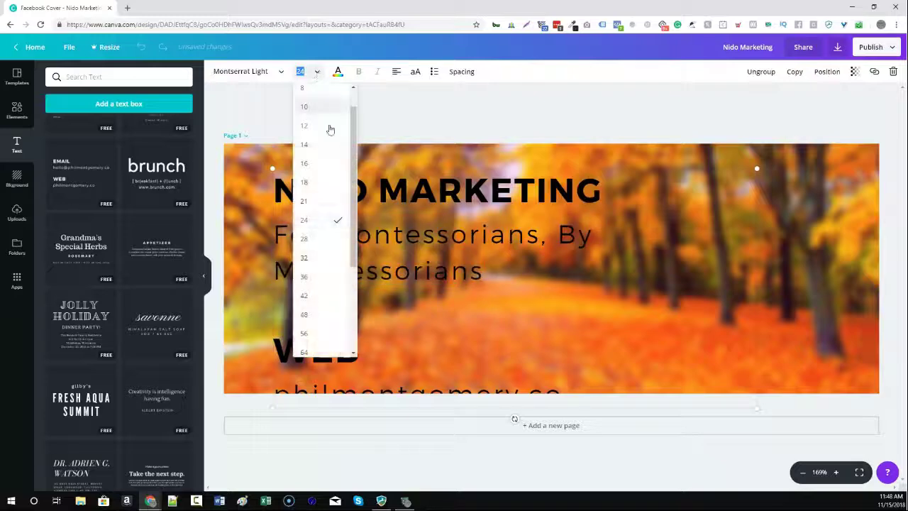
left_click(331, 182)
left_click(357, 306)
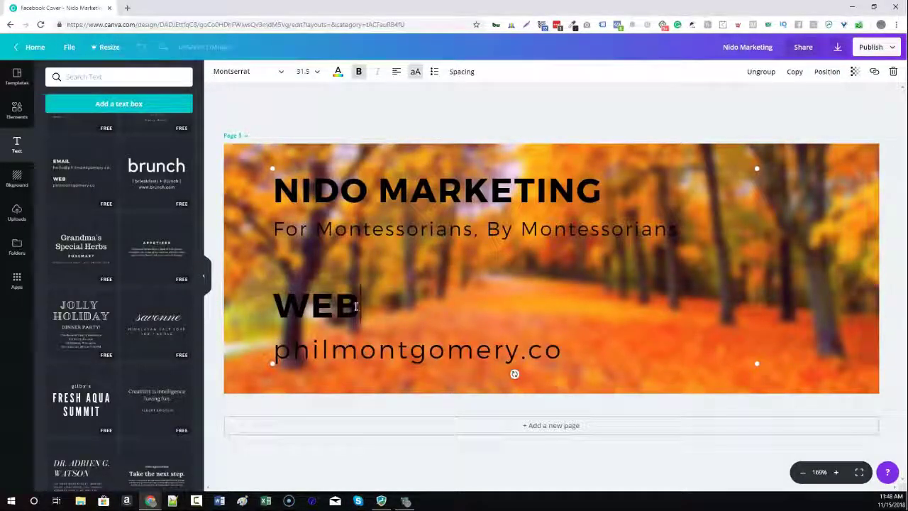
Replace the WEB heading with 'JOIN FOR FREE:'.
double_click(357, 306)
type("JOIN FOR ")
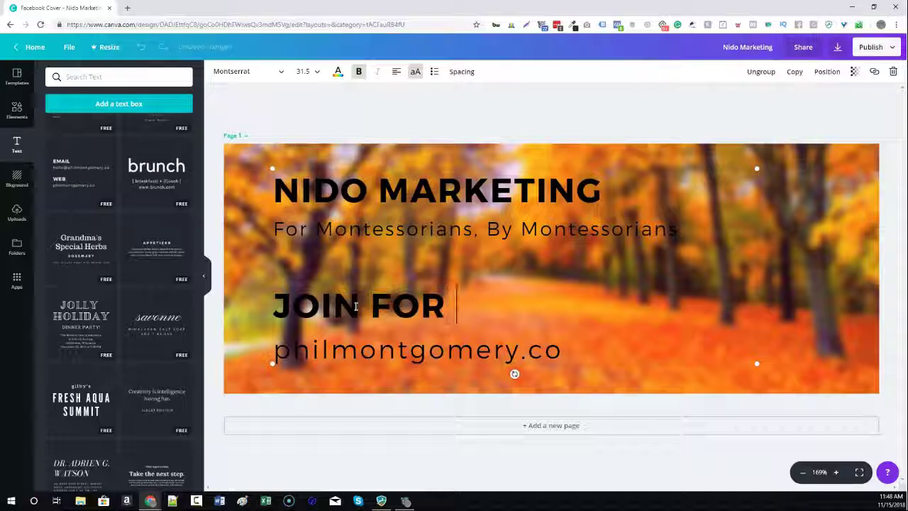
type("FREE")
key("shift+Home")
key("Left")
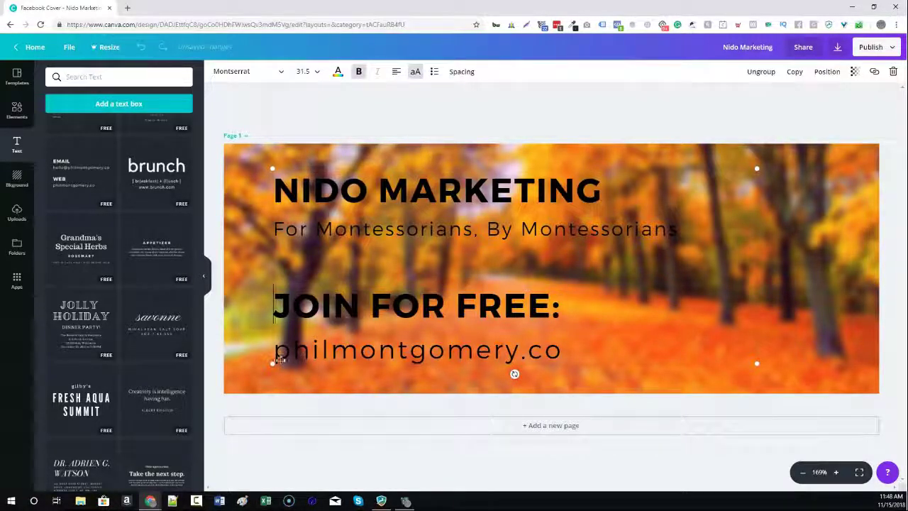
Replace the web address line with 'NidoMarketing.com/Join'.
left_click(282, 357)
key("shift+End")
type("NidoMarketi")
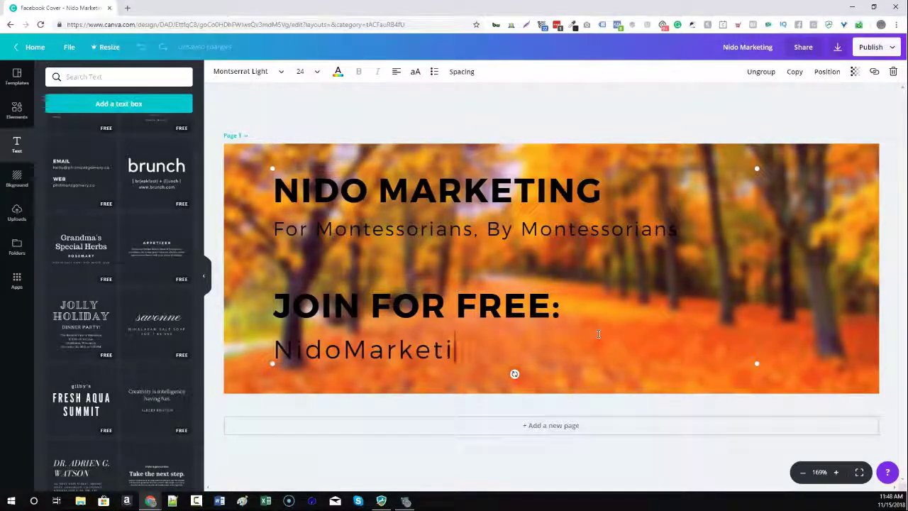
type("ng.com/Join")
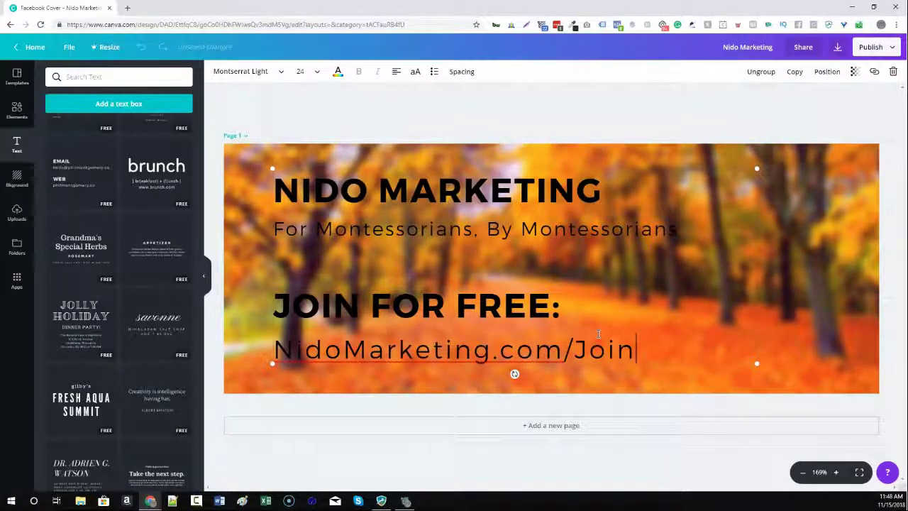
left_click(434, 461)
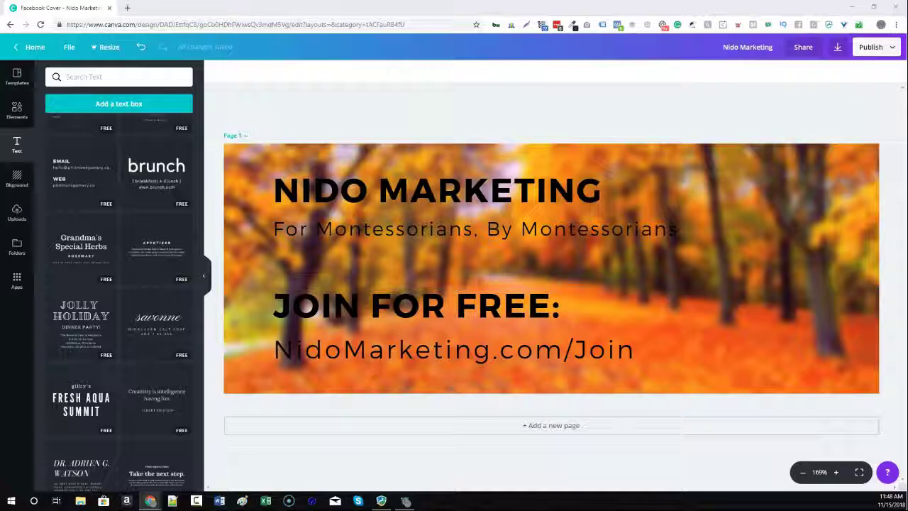
Place the NIDO MARKETING logo from Uploads, shrunk to half size, at the banner's right.
left_click(17, 213)
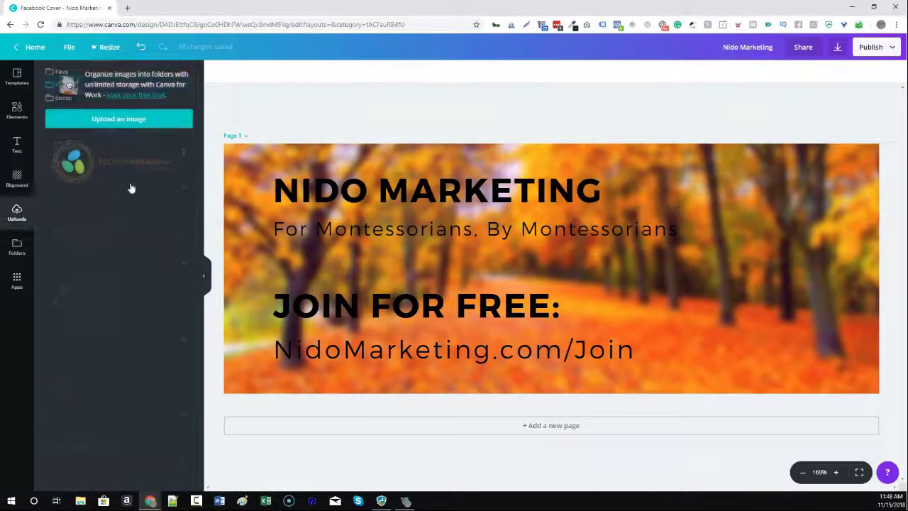
left_click_drag(103, 170, 490, 283)
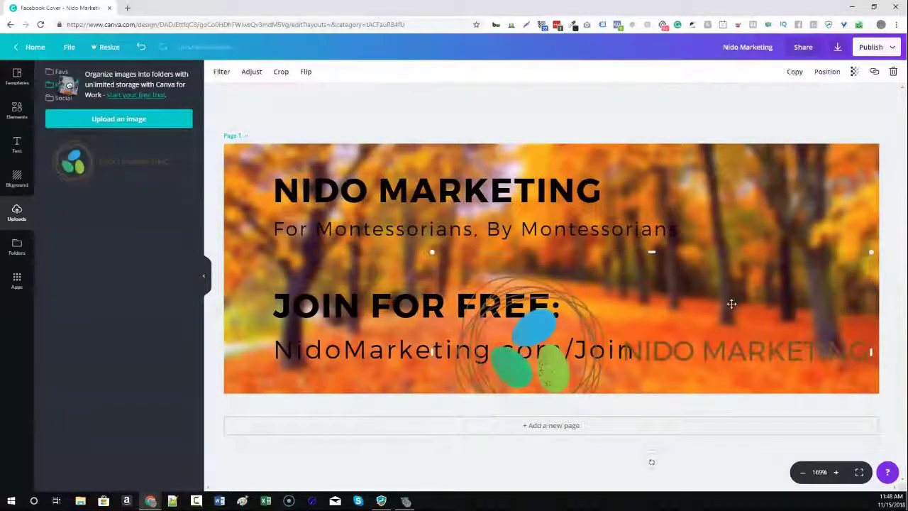
left_click_drag(866, 241, 653, 339)
left_click_drag(504, 384, 724, 299)
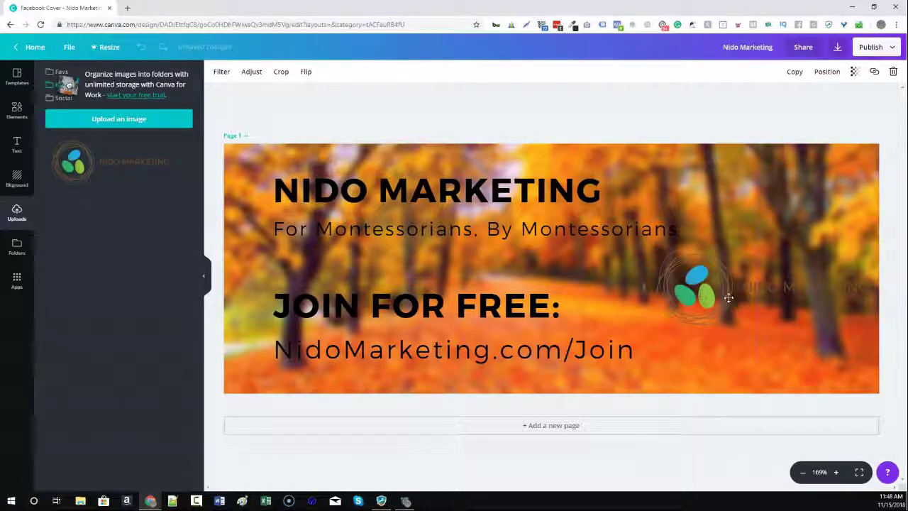
left_click(841, 102)
left_click(692, 287)
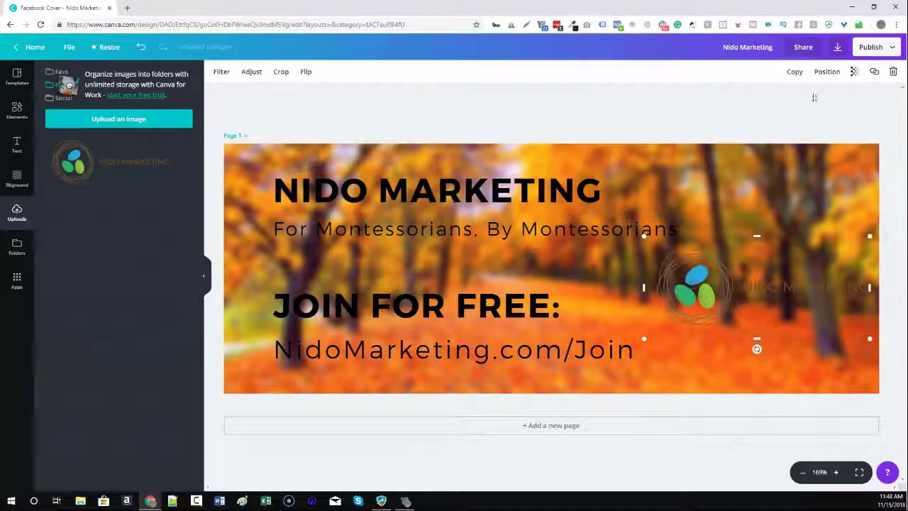
left_click(854, 76)
mouse_move(829, 95)
left_mouse_down()
mouse_move(773, 97)
mouse_move(832, 97)
left_mouse_up()
left_click(825, 161)
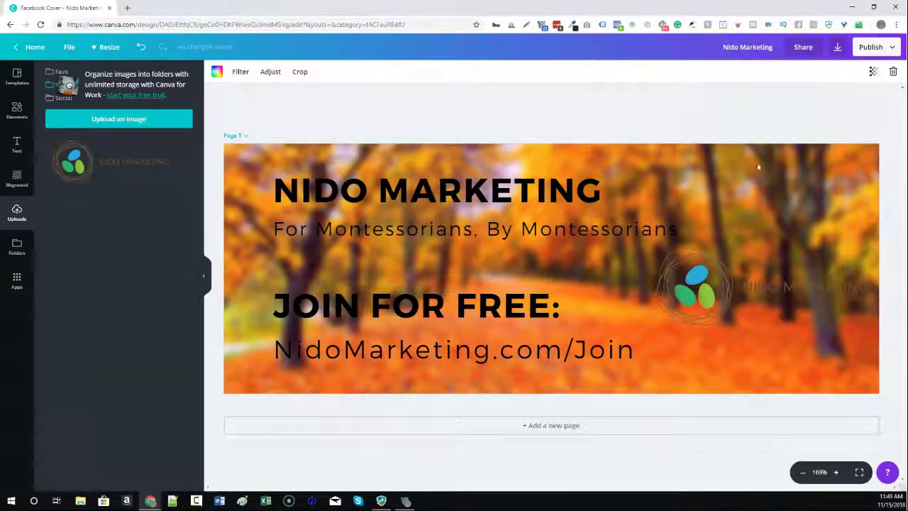
Fade the autumn photo to 28 transparency, move the logo lower, and view the Facebook page.
double_click(250, 298)
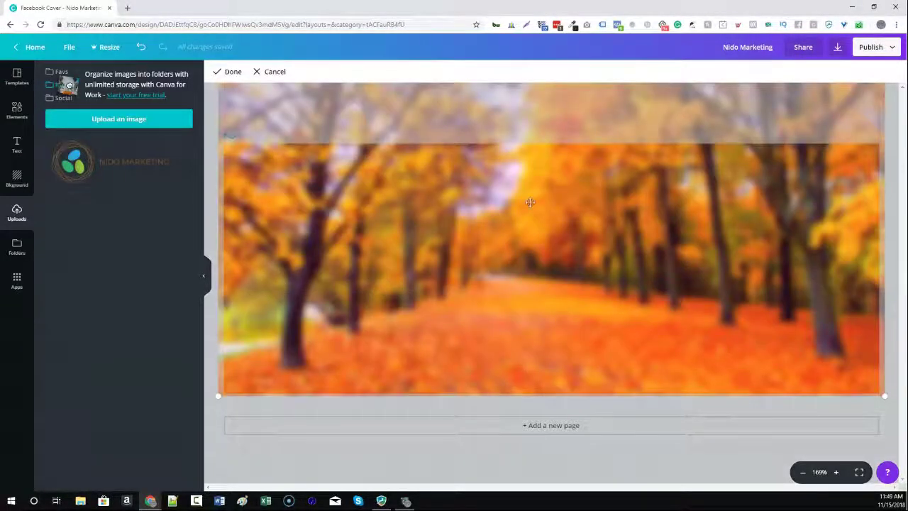
left_click(394, 454)
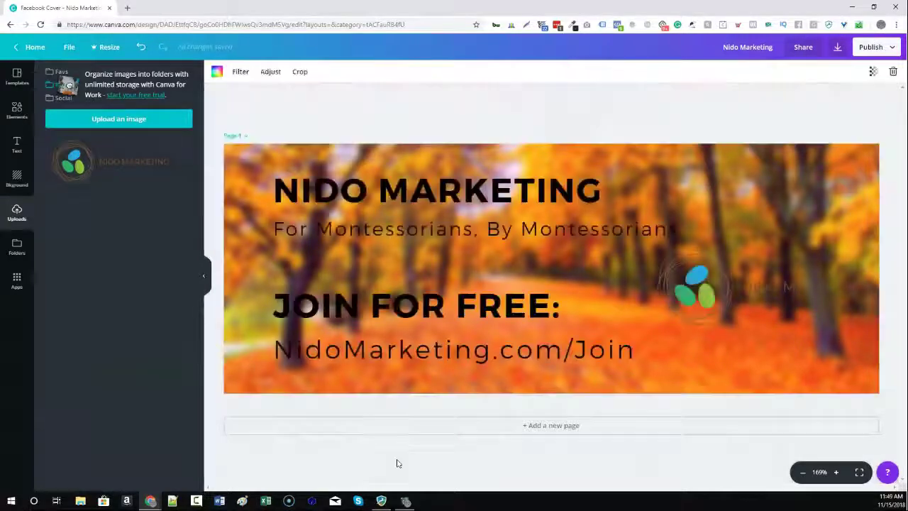
left_click(872, 72)
left_click_drag(849, 95, 807, 104)
left_click(696, 311)
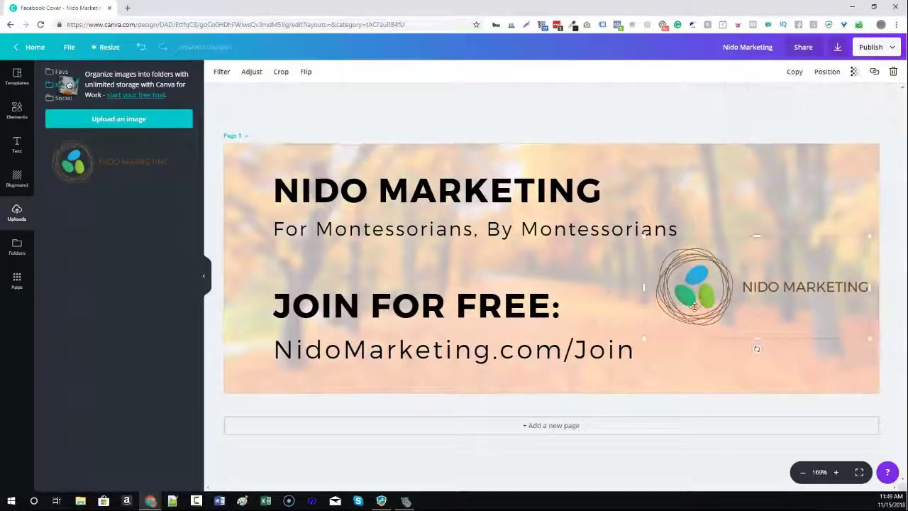
left_click_drag(696, 312, 701, 363)
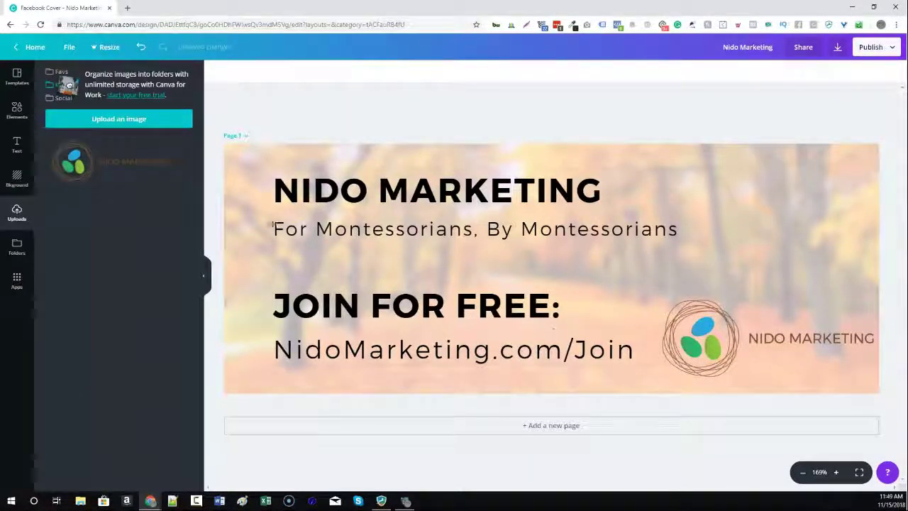
left_click_drag(497, 3, 167, 7)
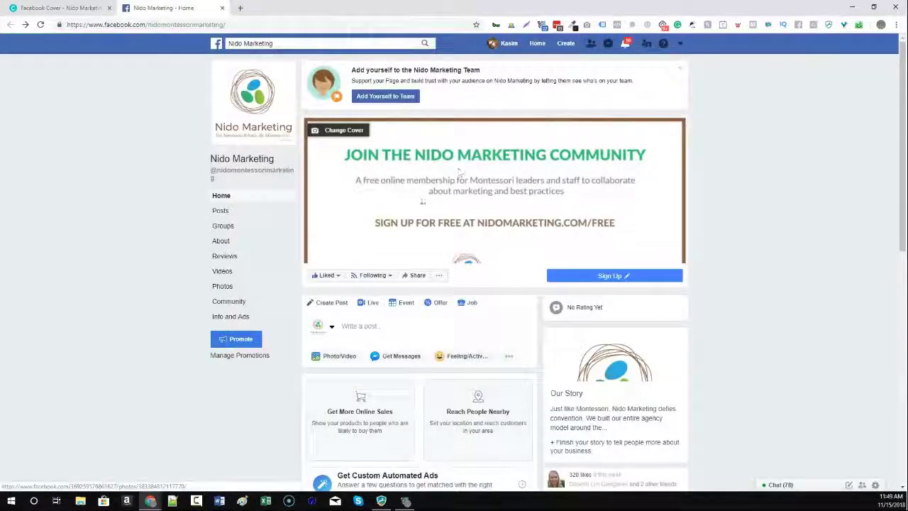
Switch back to the Canva 'Facebook Cover - Nido Marketing' tab.
left_click(56, 8)
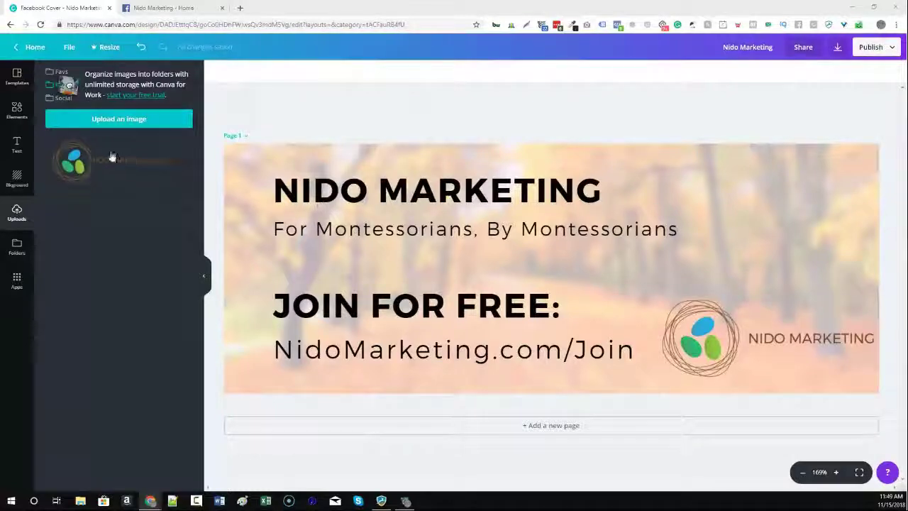
Apply the Baks Skincare Facebook cover template.
left_click(16, 76)
scroll(121, 227, "up", 4)
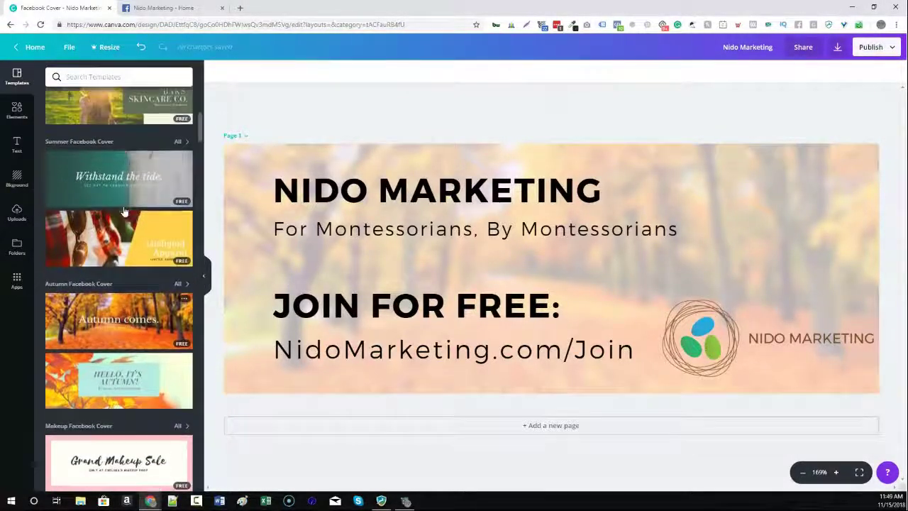
left_click(115, 256)
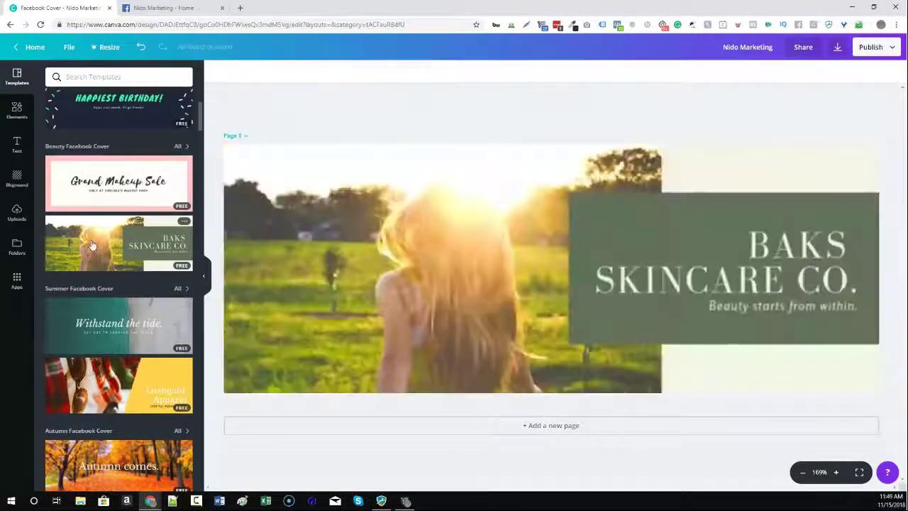
left_click(620, 268)
left_click(616, 236)
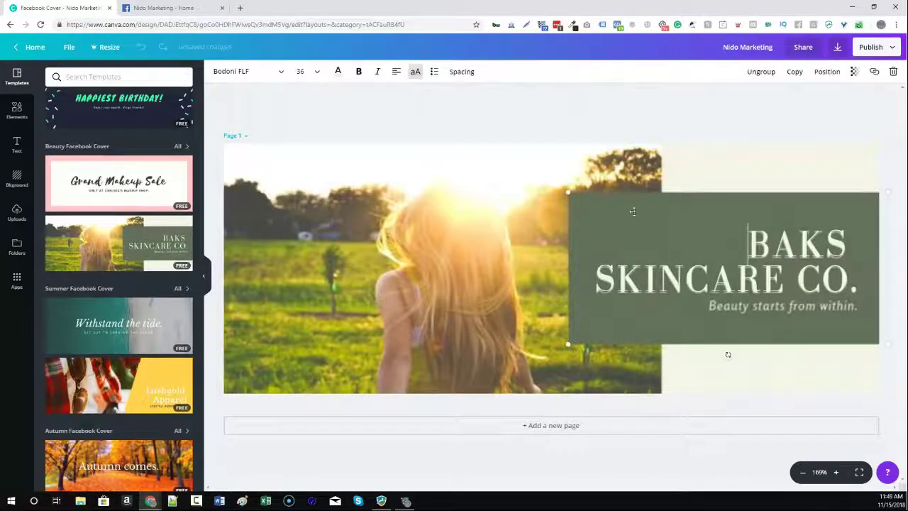
left_click(655, 186)
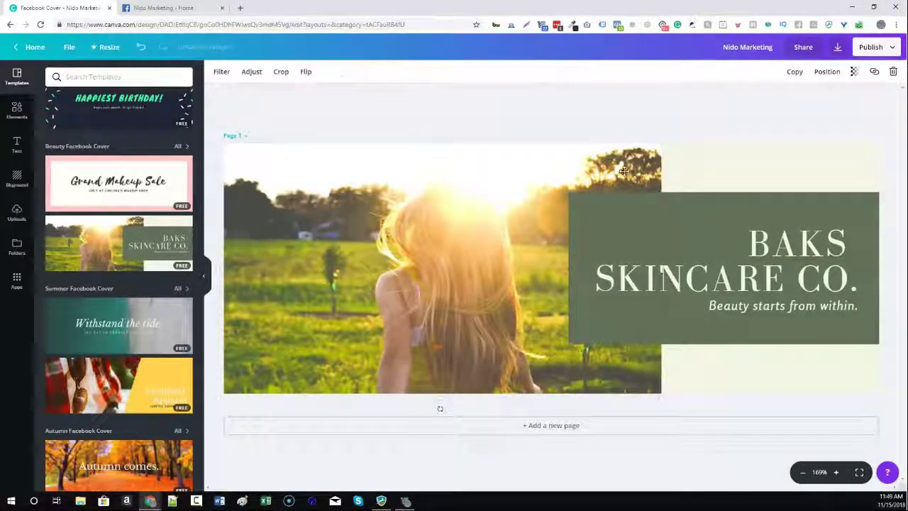
Turn the cream background blue and the green title box yellow.
left_click(754, 166)
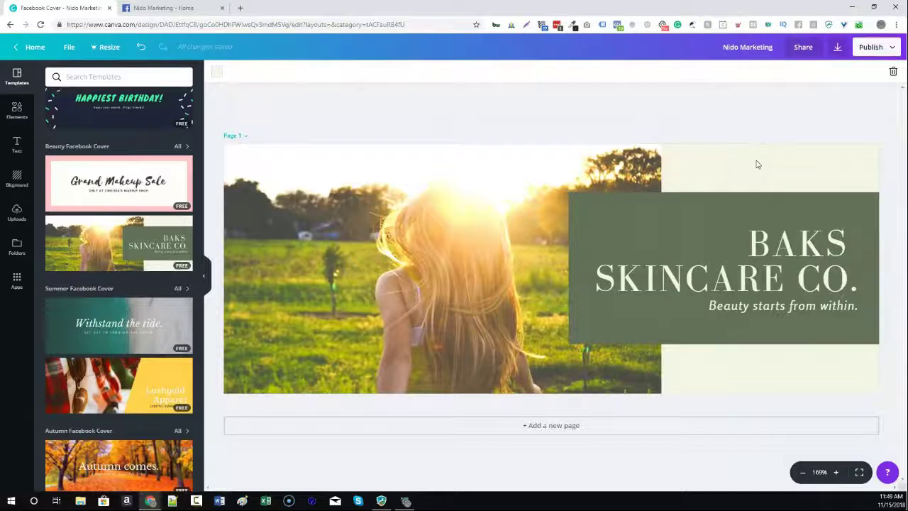
left_click(217, 72)
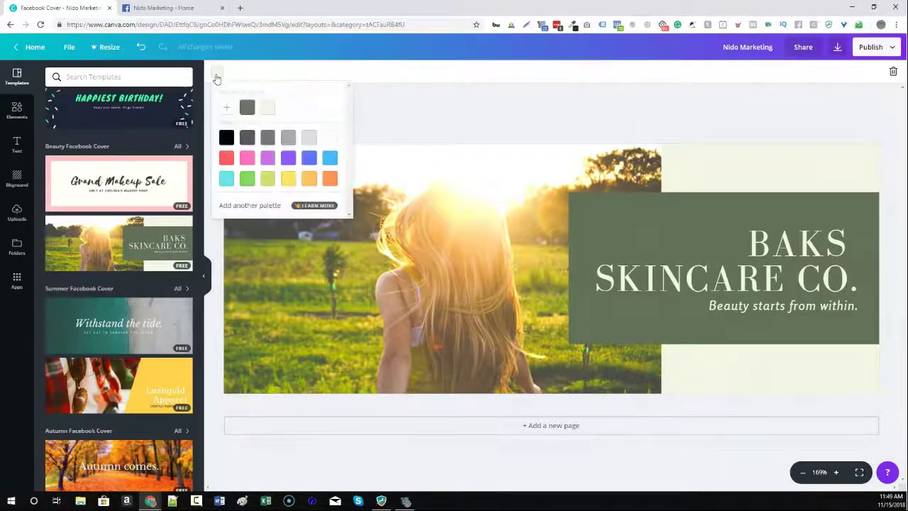
left_click(308, 157)
left_click(715, 196)
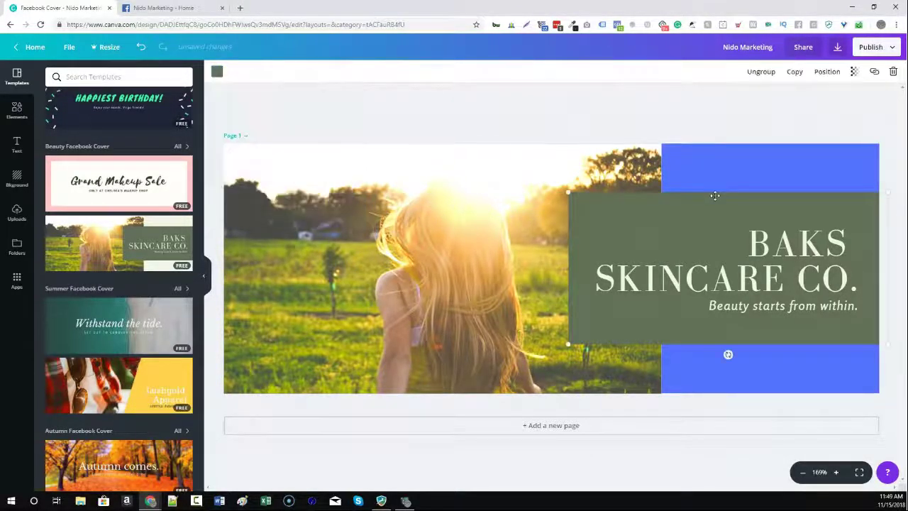
left_click(216, 71)
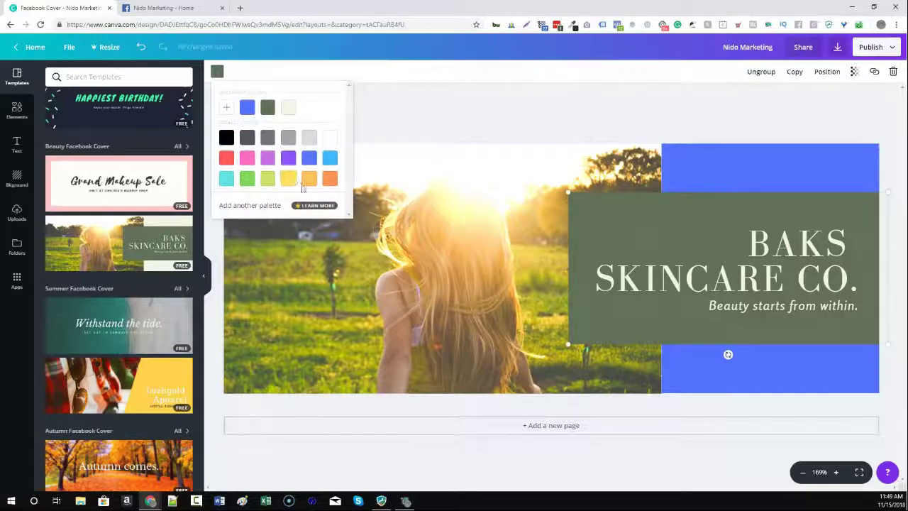
left_click(288, 182)
Make the title and tagline text black and delete the sunlit field photo.
left_click(757, 237)
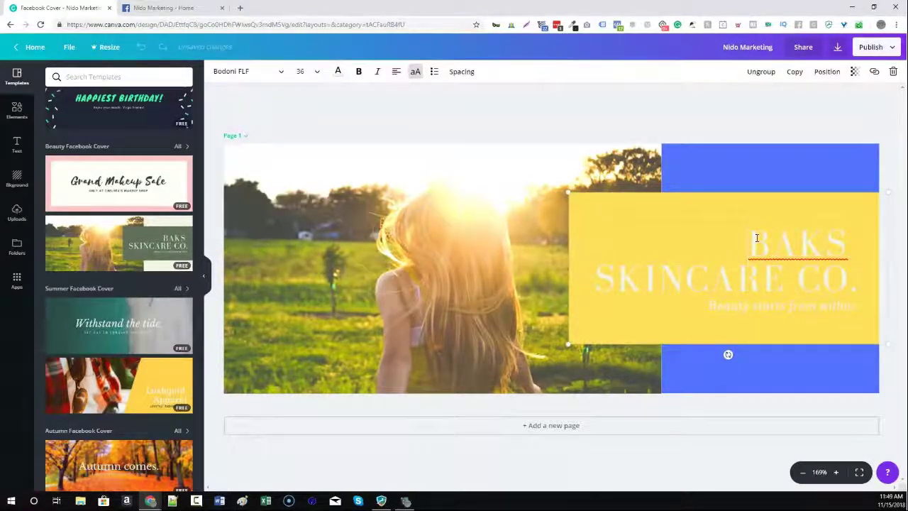
key("ctrl+a")
left_click(338, 71)
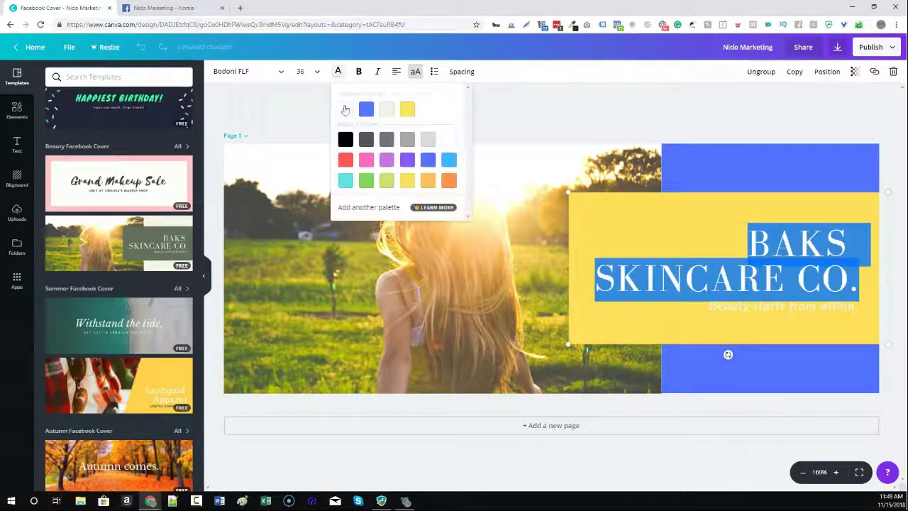
left_click(345, 140)
left_click(723, 299)
left_click_drag(707, 305, 860, 305)
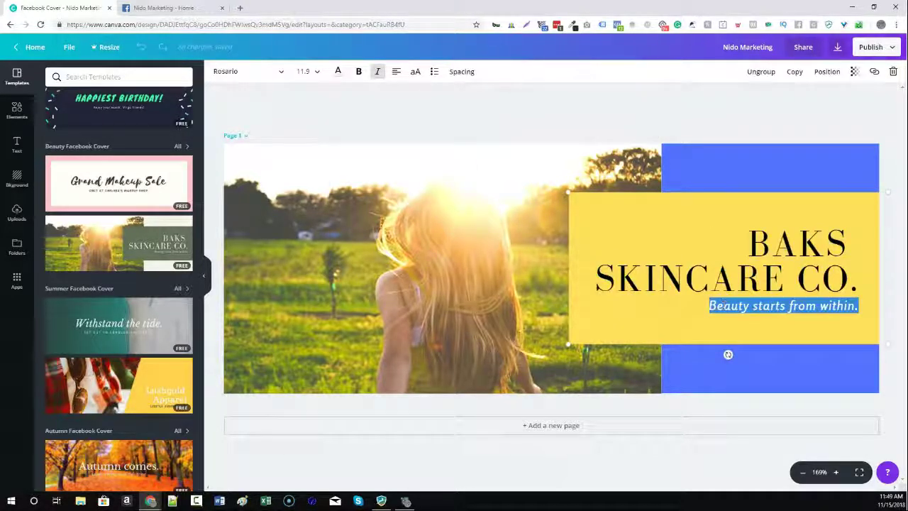
left_click(337, 71)
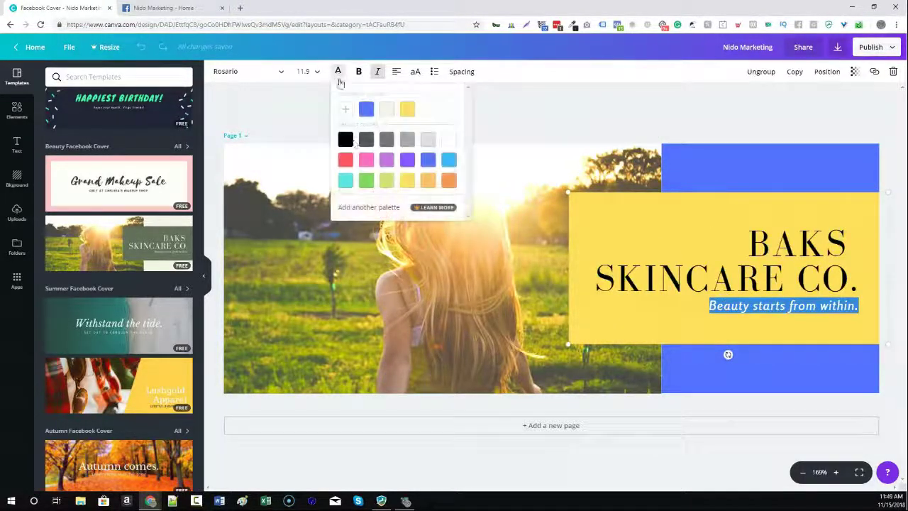
left_click(520, 140)
left_click(505, 198)
key("Delete")
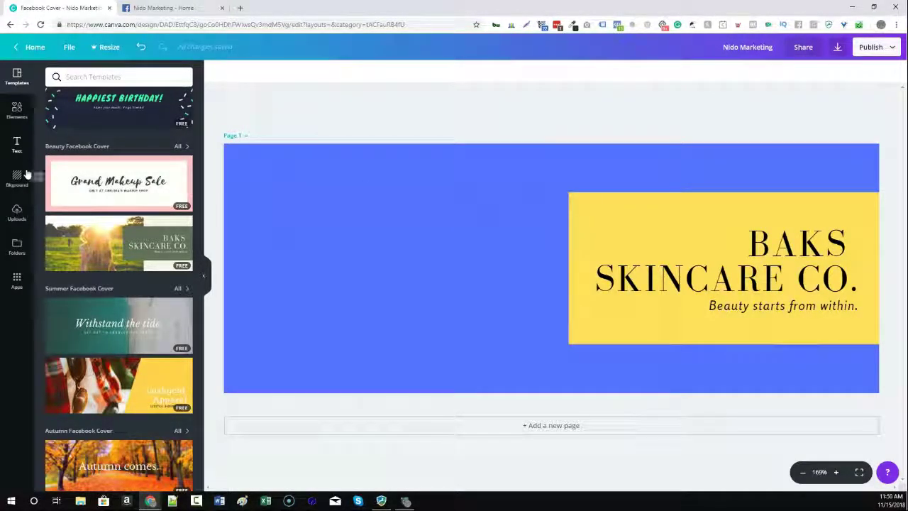
Search Photos for 'students' and add the first result to the cover.
left_click(17, 110)
left_click(109, 99)
left_click(118, 77)
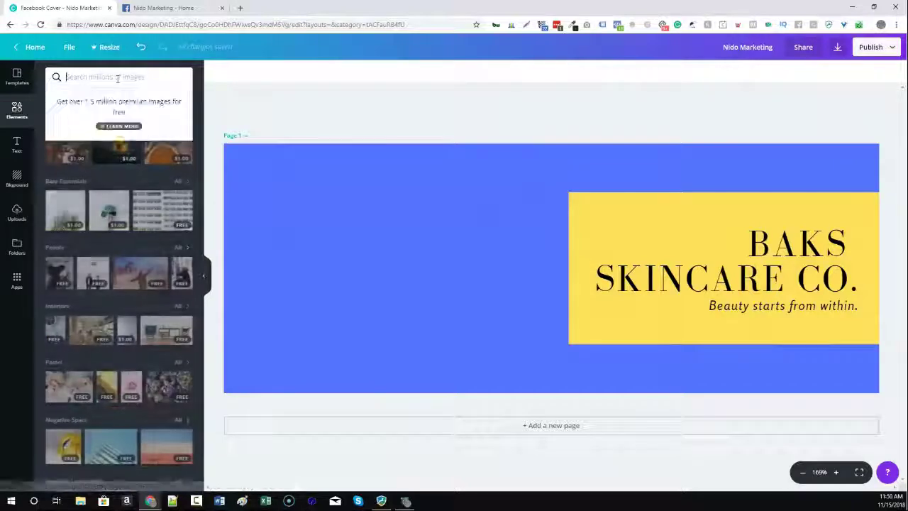
type("students")
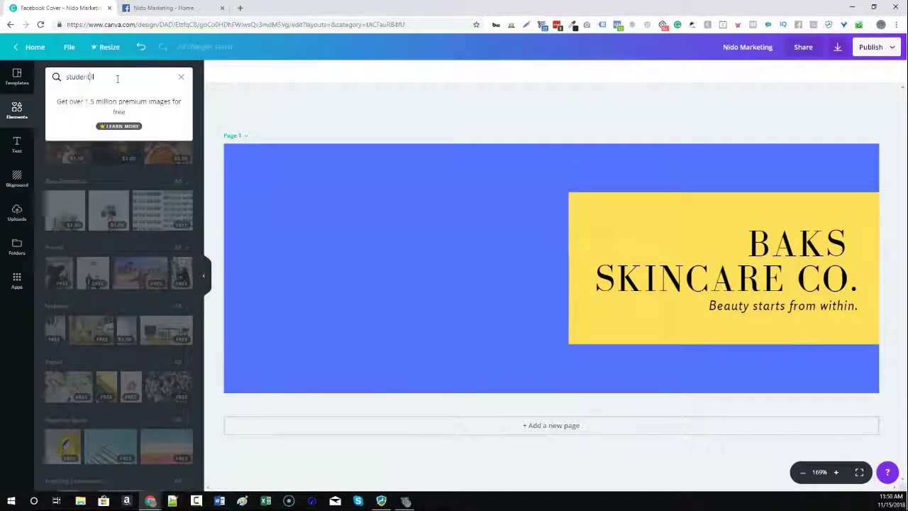
key("Return")
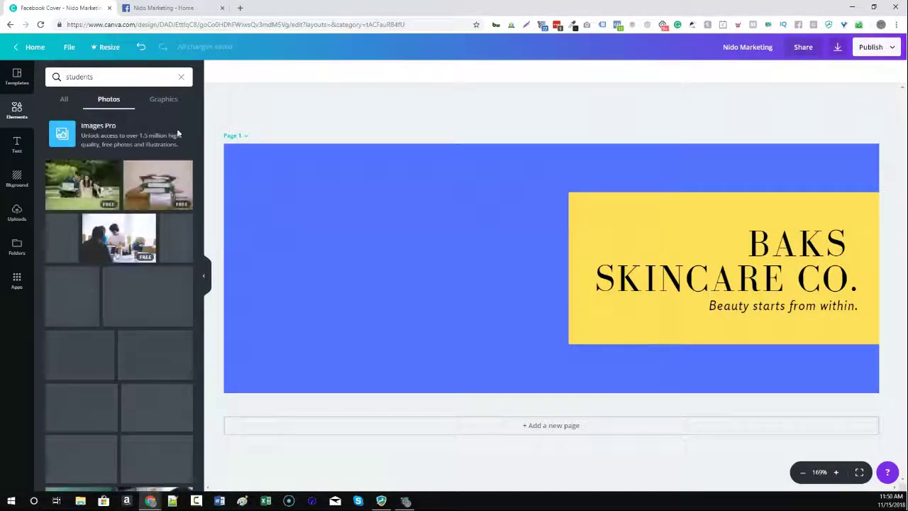
left_click(79, 193)
Move the students photo left, shrink it, and send it behind the yellow box, then select BAKS.
left_click_drag(477, 224, 299, 200)
left_click_drag(522, 340, 628, 408)
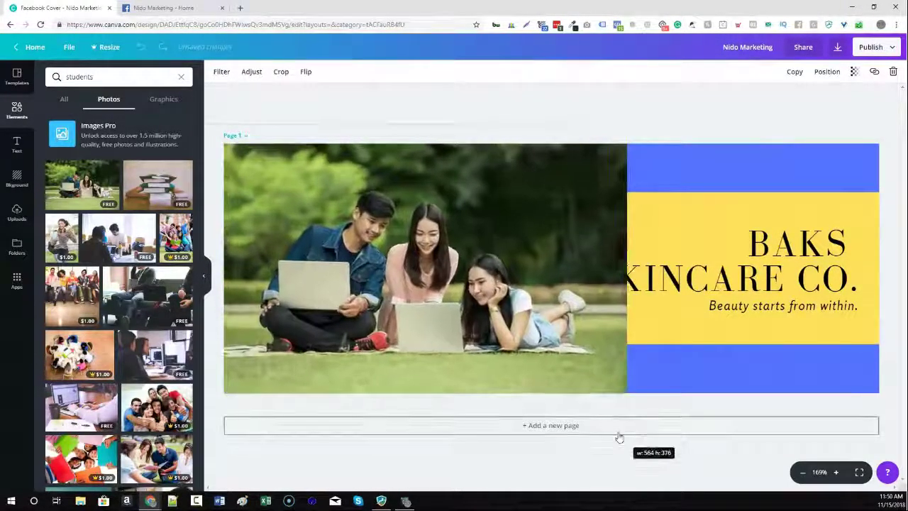
left_click(825, 74)
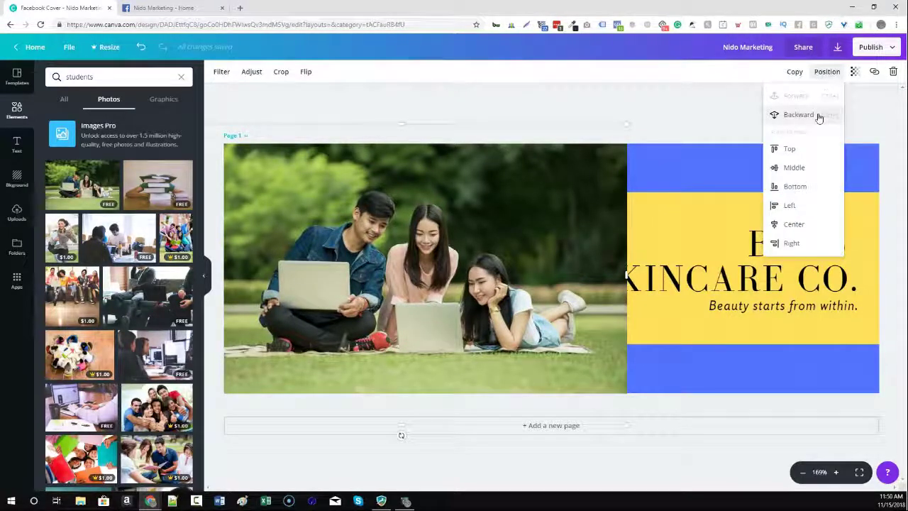
left_click(818, 115)
left_click(576, 105)
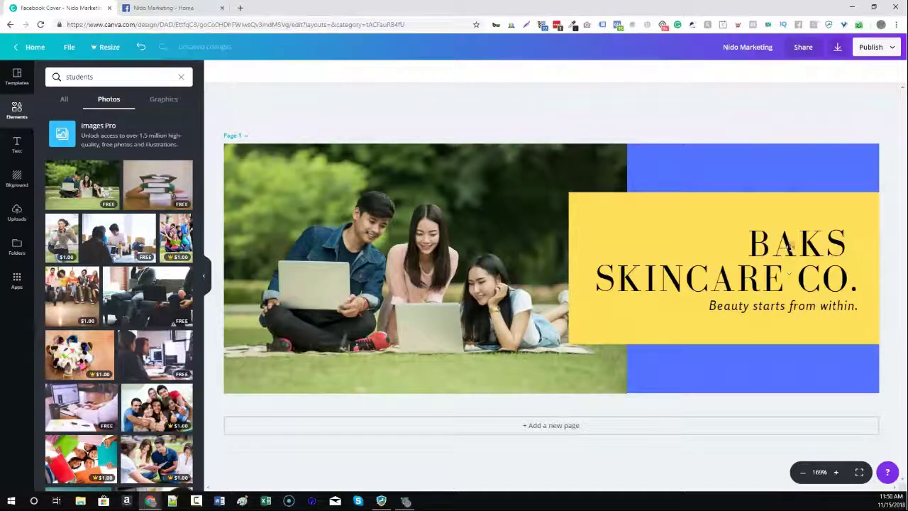
left_click(761, 246)
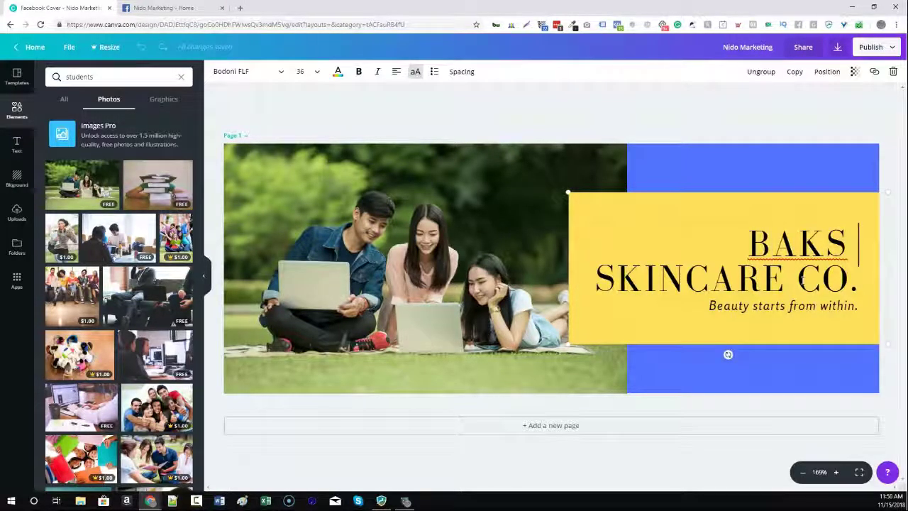
key("ctrl+a")
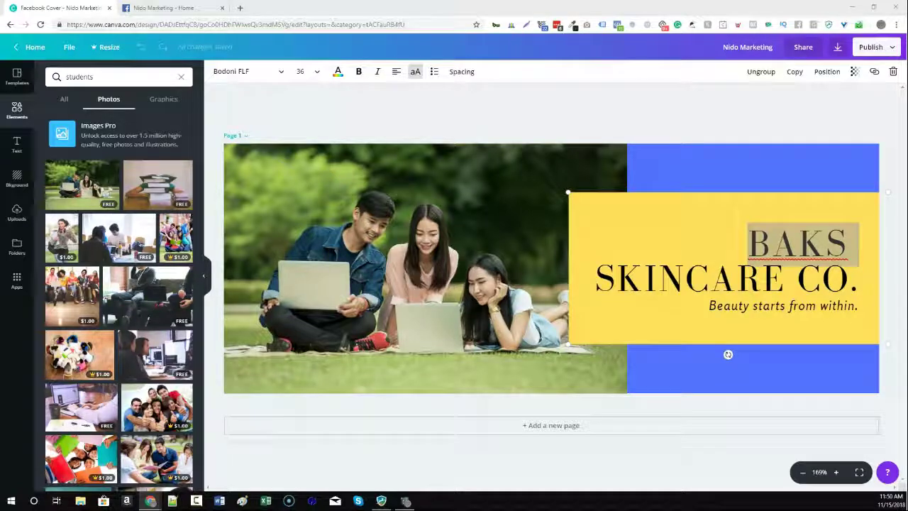
Add a second page to the design with a white background.
left_click(552, 424)
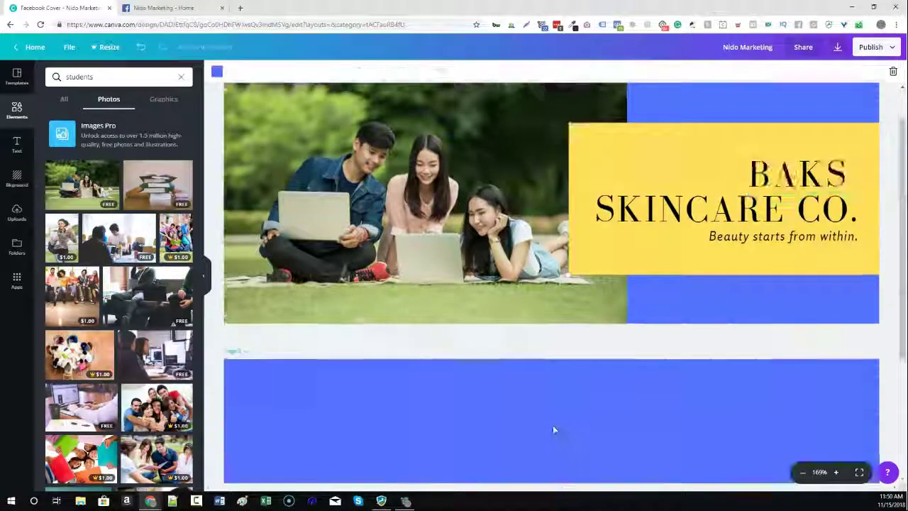
left_click(217, 72)
left_click(227, 108)
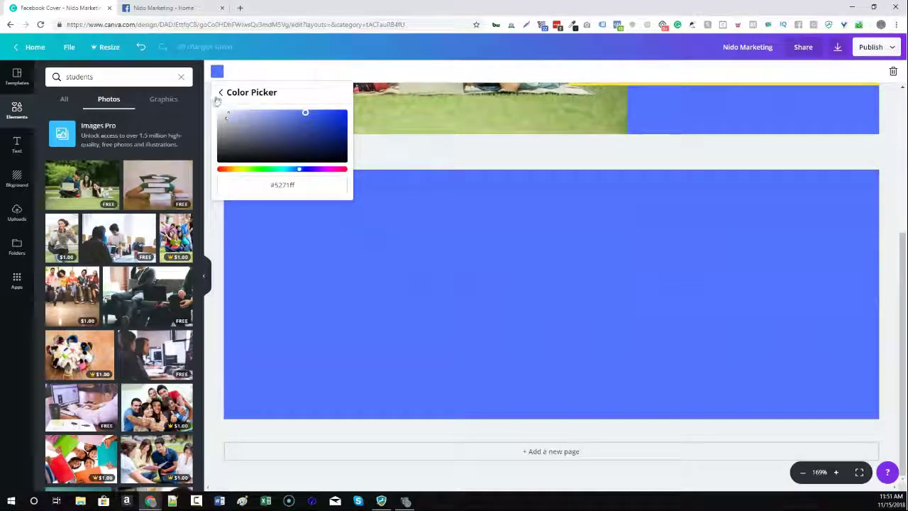
left_click(220, 93)
left_click(331, 140)
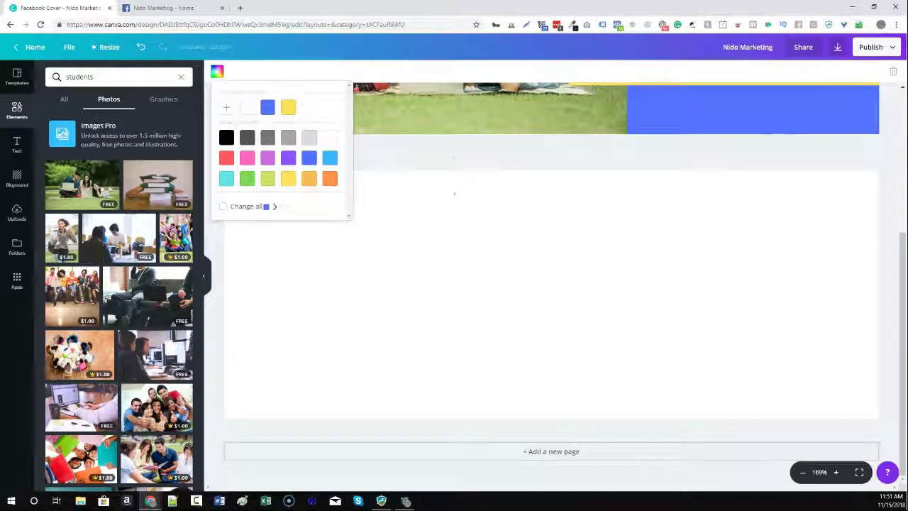
left_click(450, 155)
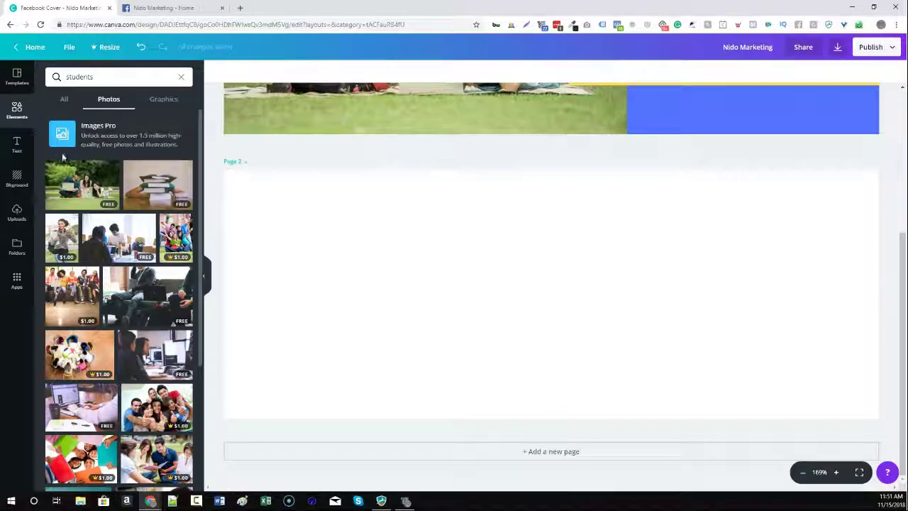
Apply the Terra Garden Grocer template to page 2.
left_click(18, 144)
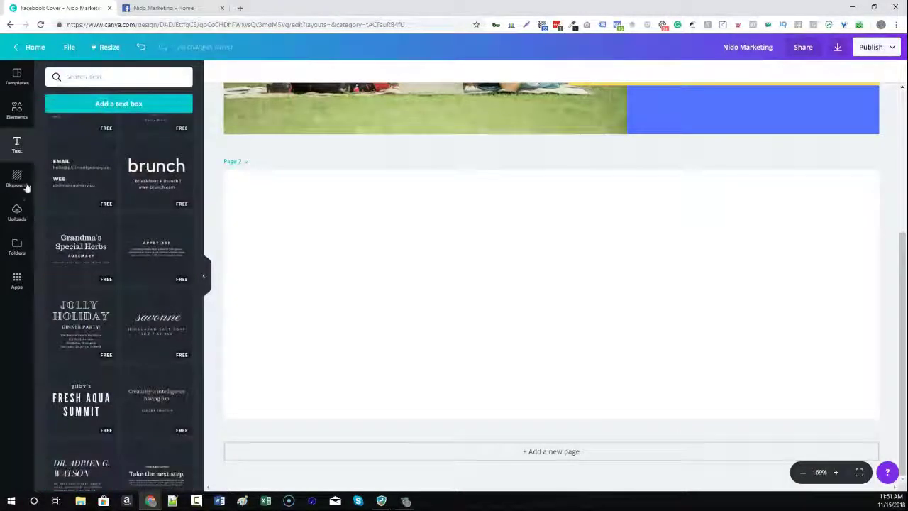
left_click(14, 83)
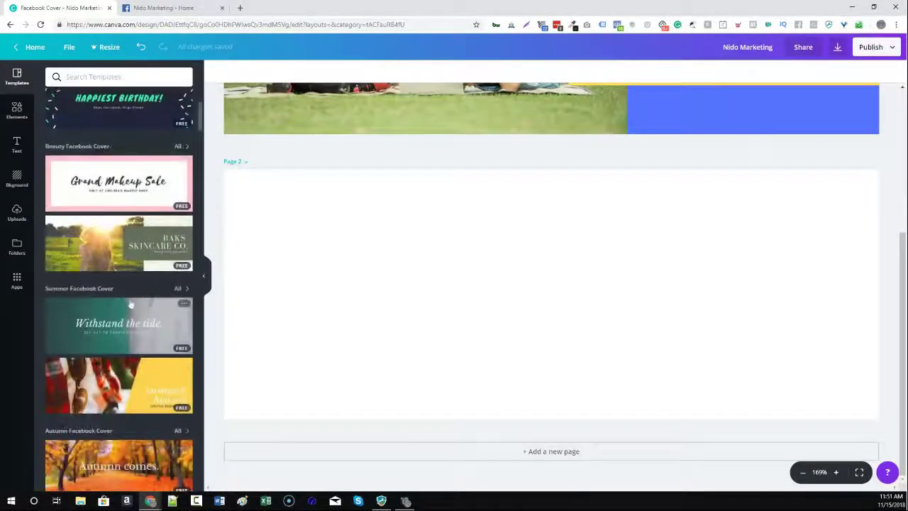
scroll(118, 268, "down", 10)
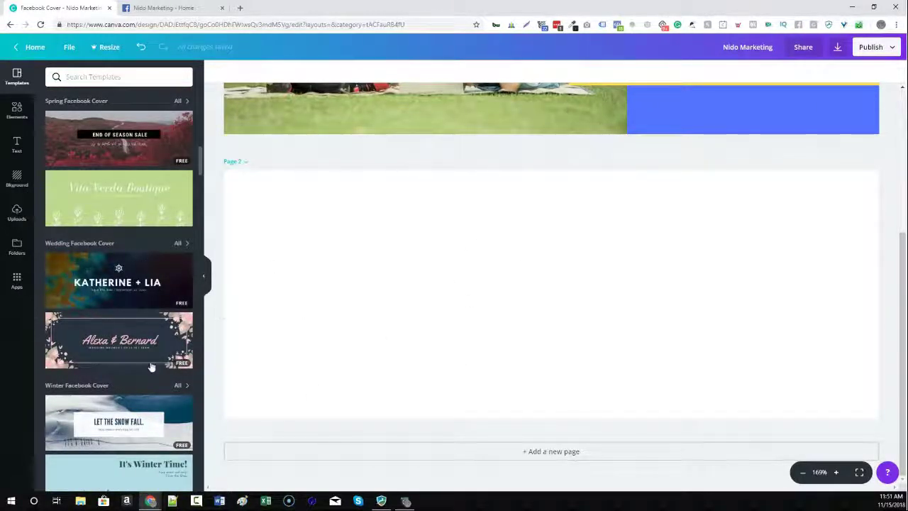
scroll(135, 320, "down", 6)
scroll(136, 263, "up", 1)
left_click(140, 206)
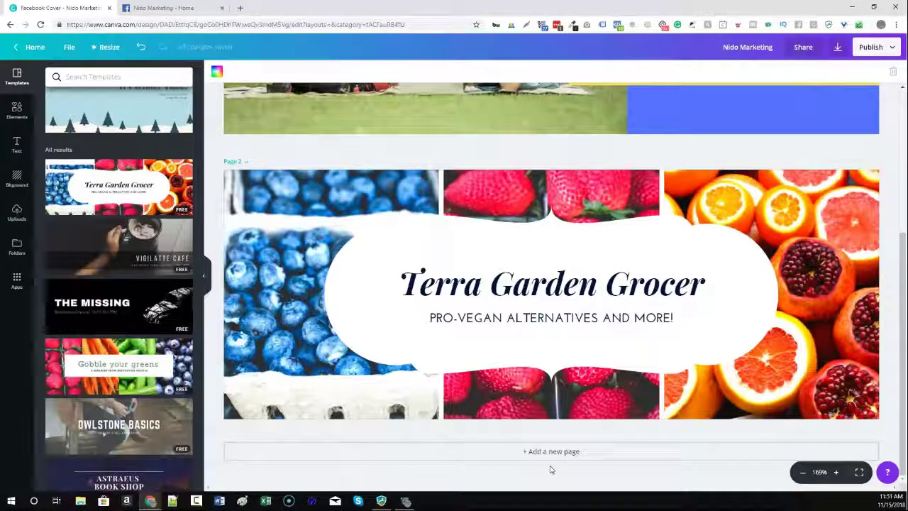
left_click(612, 395)
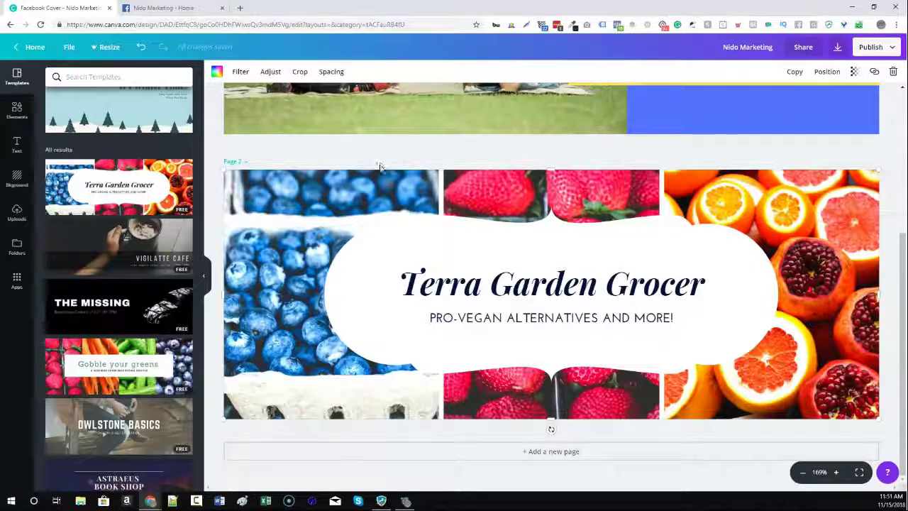
left_click(402, 249)
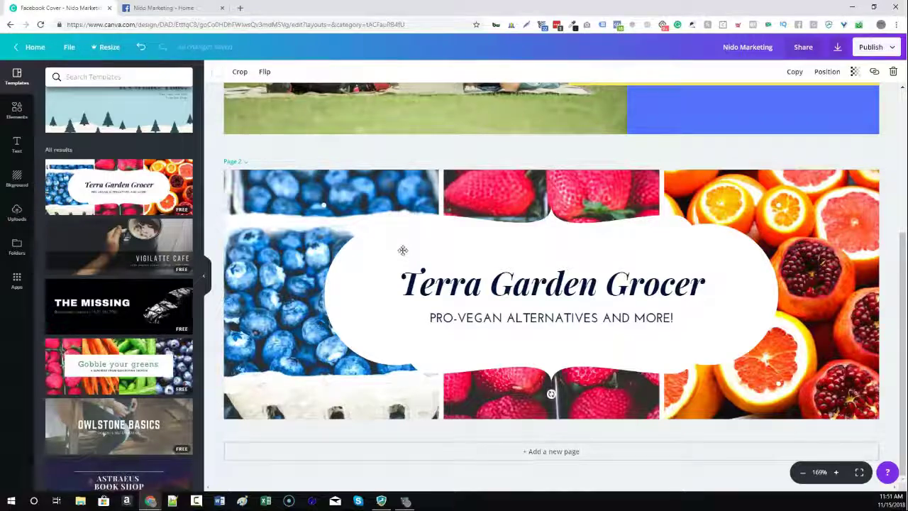
left_click_drag(551, 394, 552, 367)
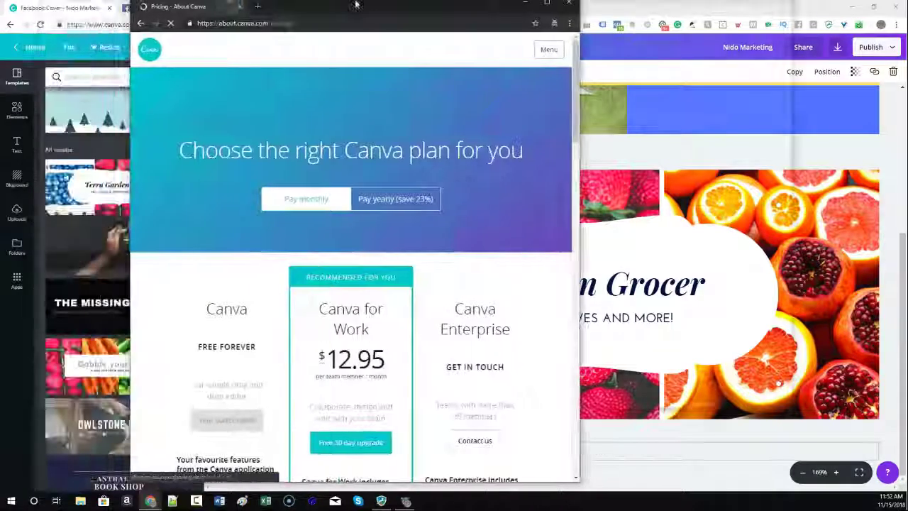
On Canva's pricing page, show yearly prices and compare the free and Canva for Work feature lists.
double_click(355, 5)
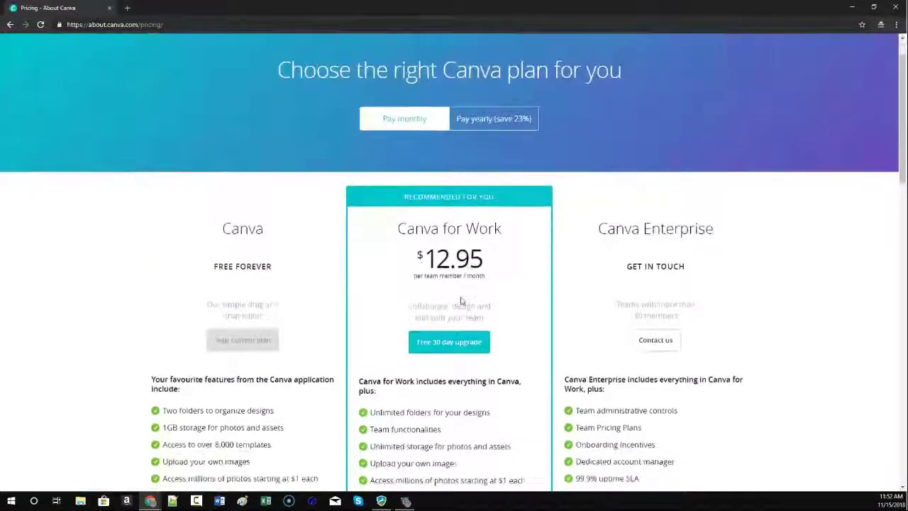
left_click(515, 120)
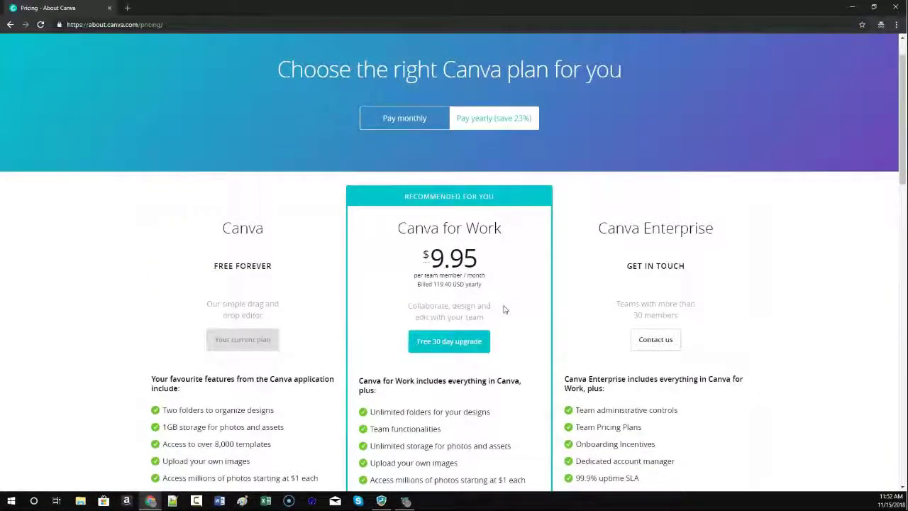
scroll(504, 310, "down", 2)
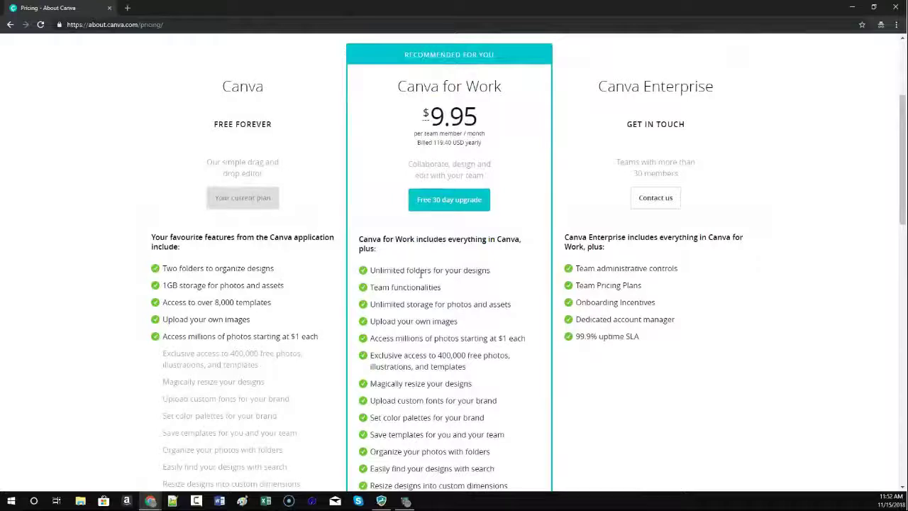
left_click_drag(372, 270, 529, 327)
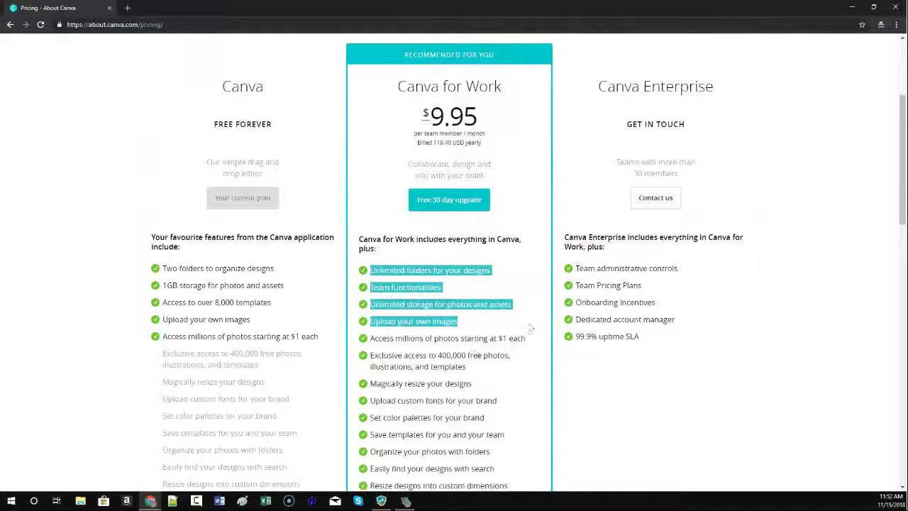
left_click(366, 291)
scroll(366, 290, "down", 2)
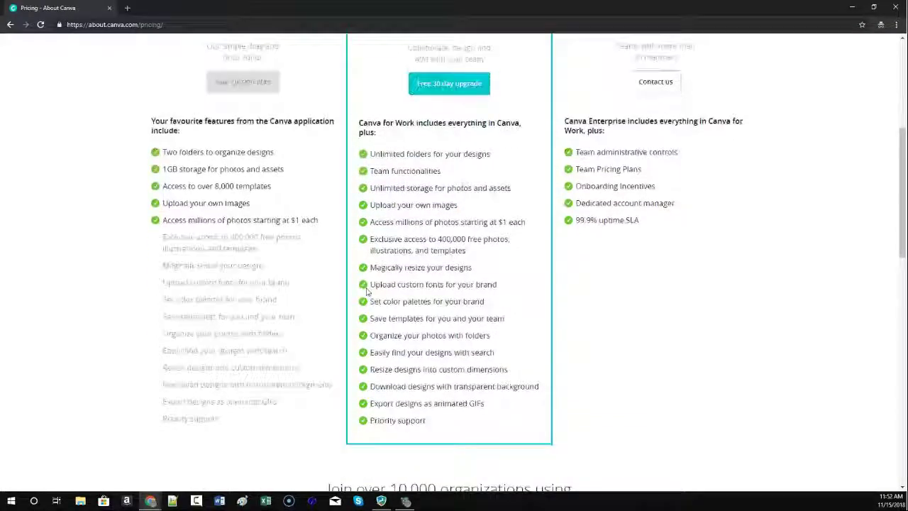
left_click_drag(367, 199, 515, 449)
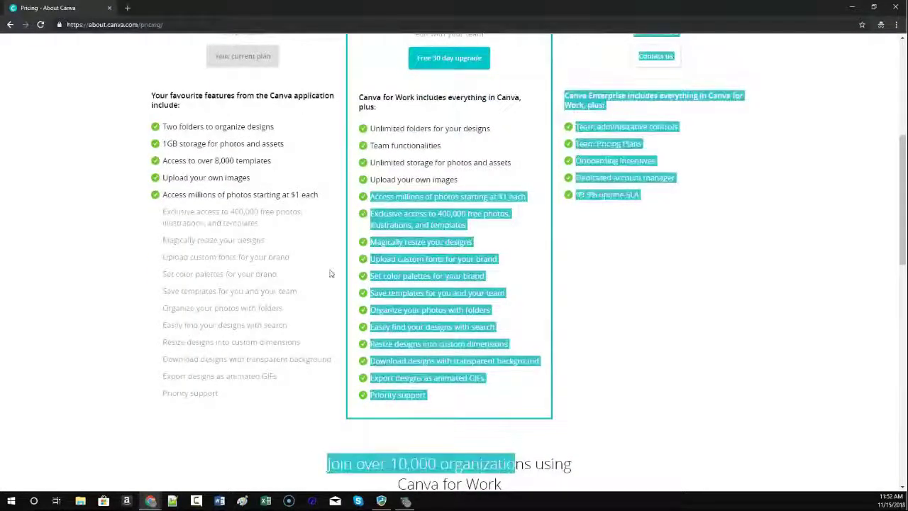
left_click(455, 407)
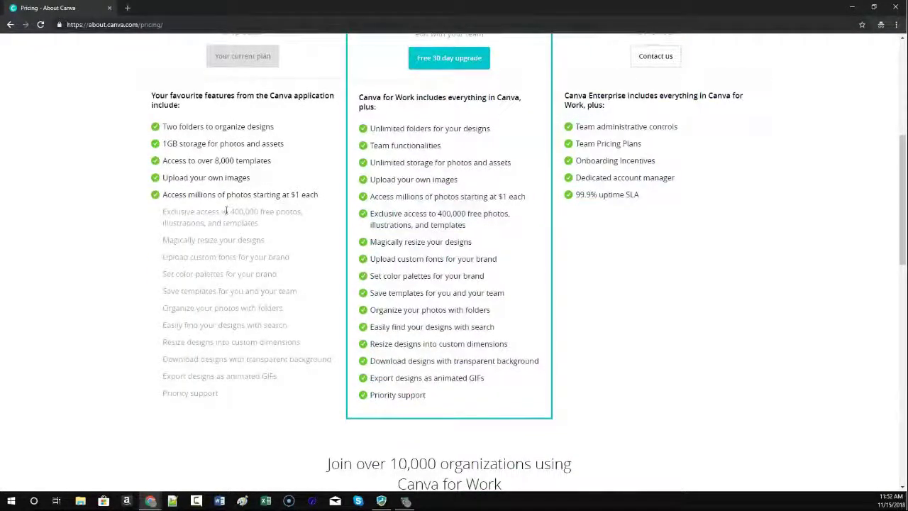
left_click_drag(164, 128, 282, 394)
left_click(211, 140)
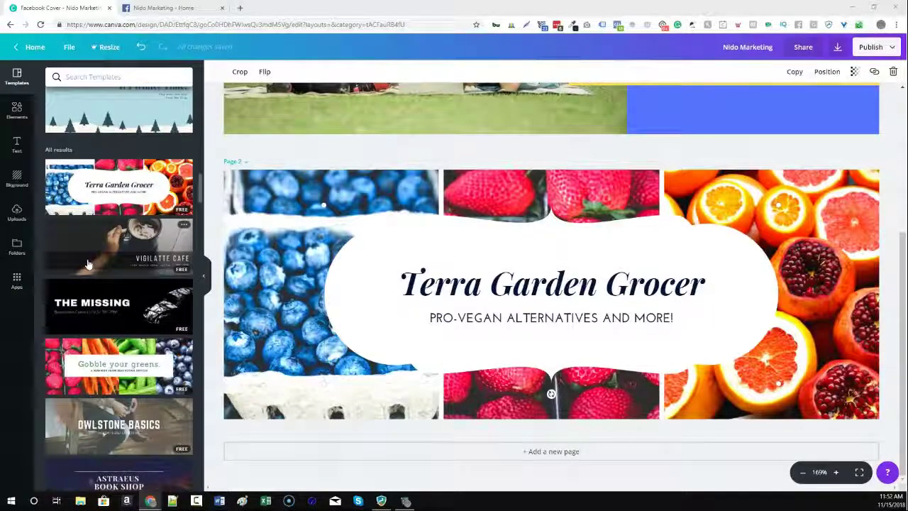
Leave the editor for the 'All your designs' home dashboard.
scroll(87, 269, "up", 4)
scroll(87, 268, "up", 6)
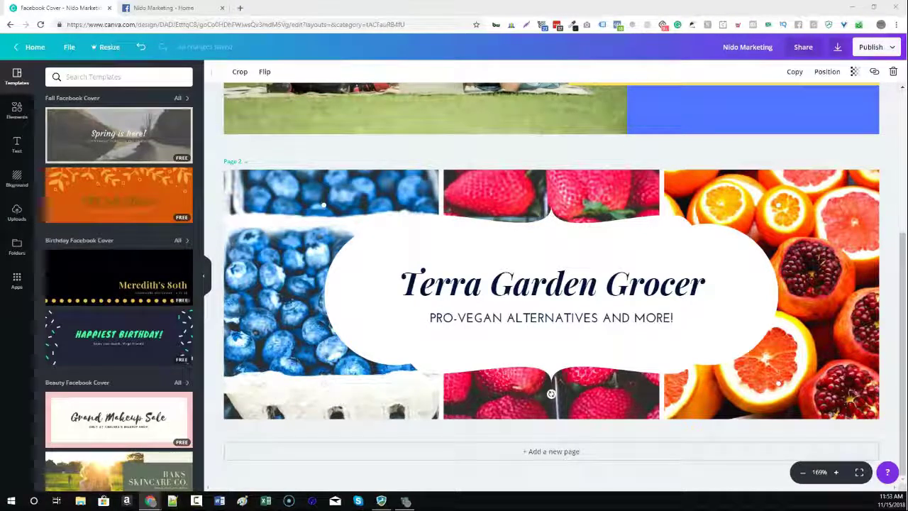
left_click(14, 49)
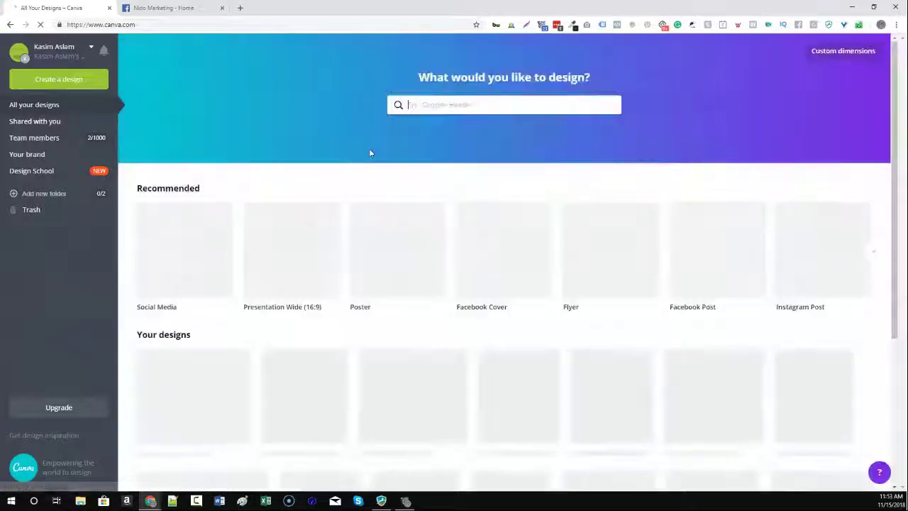
left_click(478, 106)
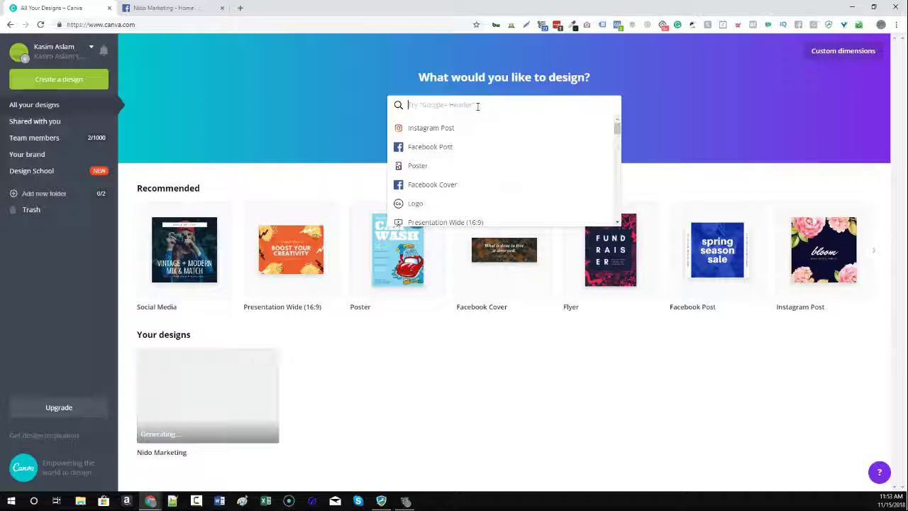
type("twitter")
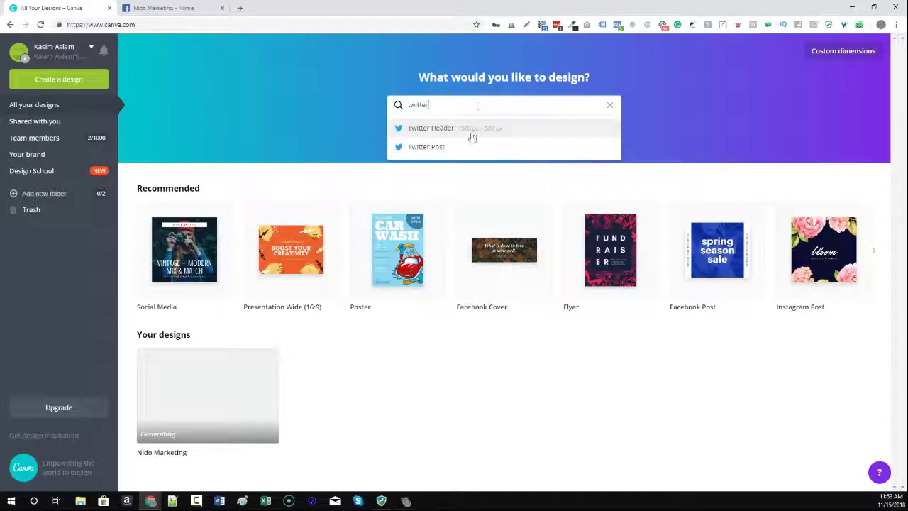
left_click(610, 106)
left_click(228, 122)
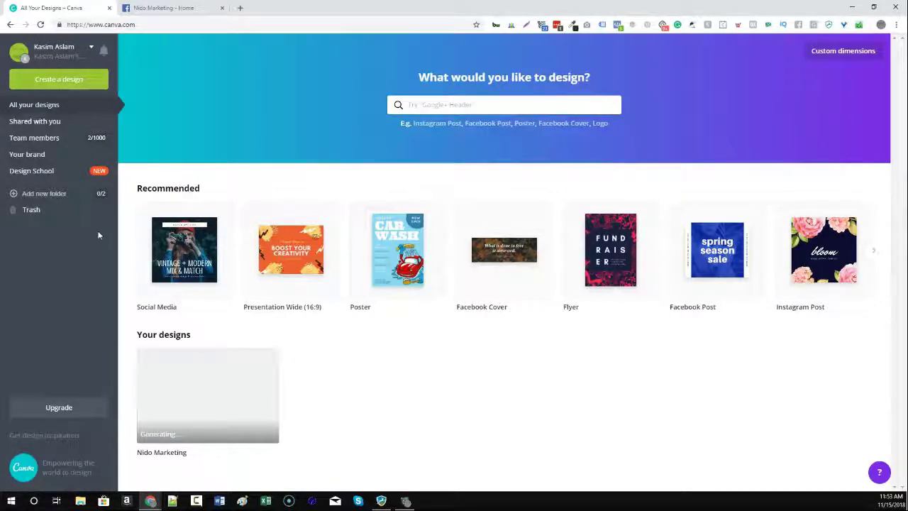
In the brand kit, add dark green 455625 as a brand colour, then add and remove a test swatch.
left_click(28, 153)
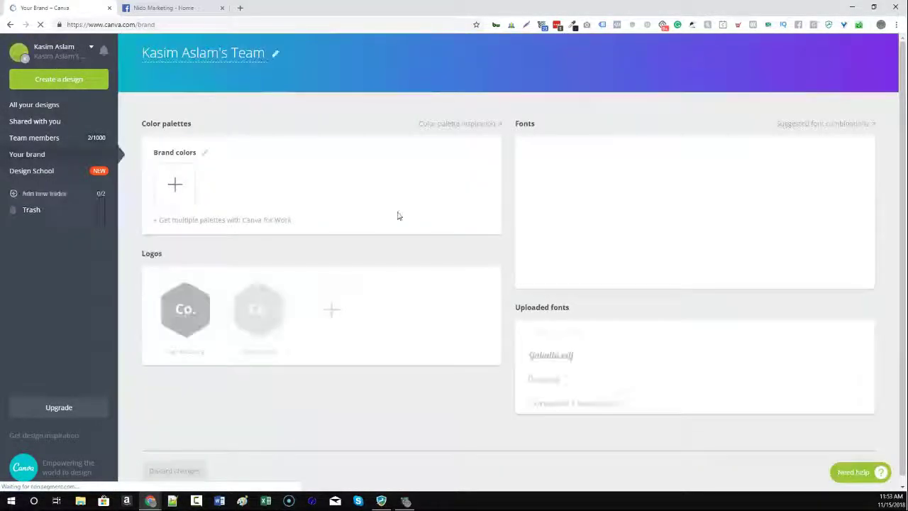
left_click(174, 185)
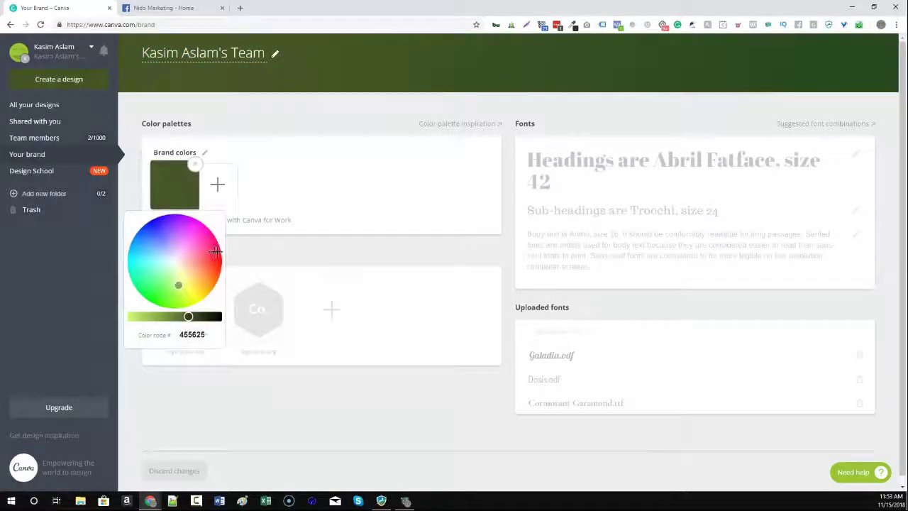
left_click(614, 192)
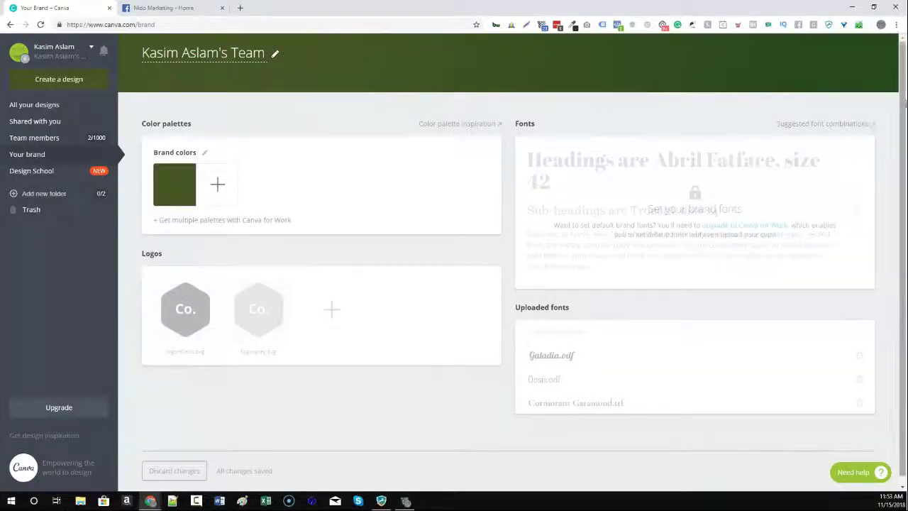
mouse_move(702, 199)
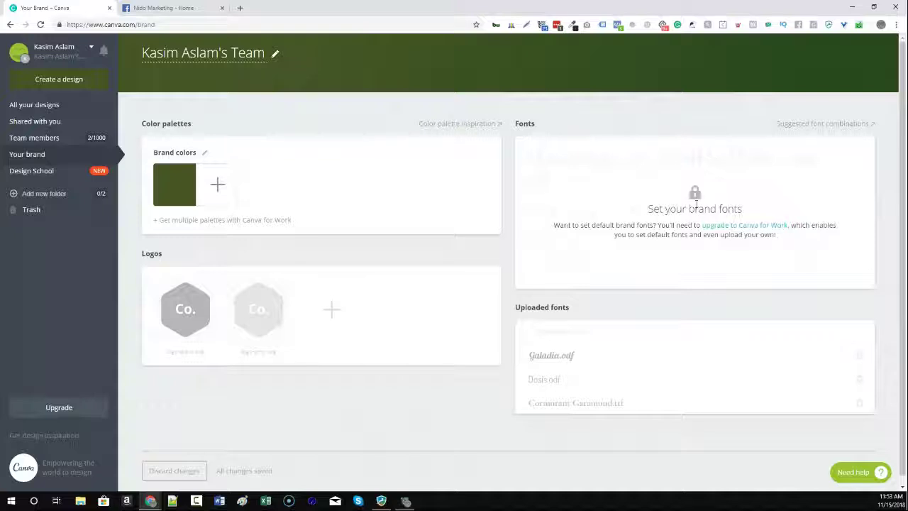
mouse_move(305, 313)
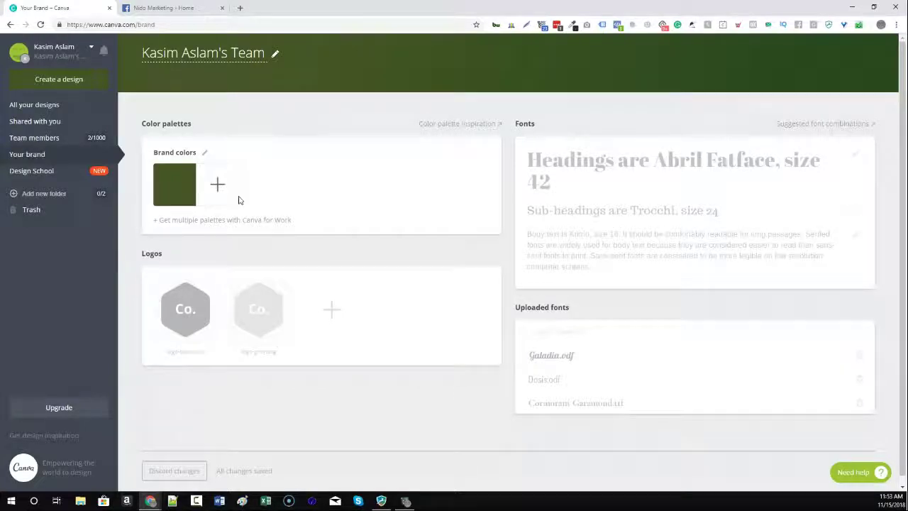
left_click(217, 193)
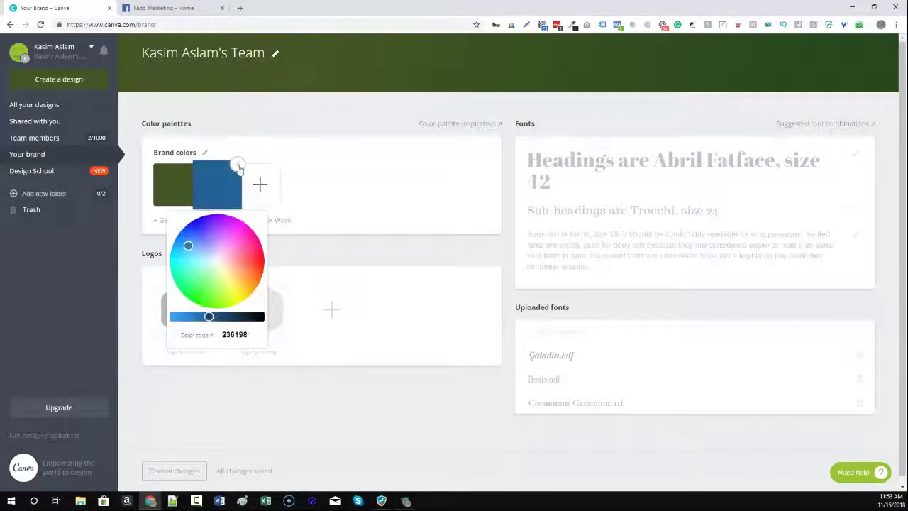
left_click(240, 168)
left_click(42, 170)
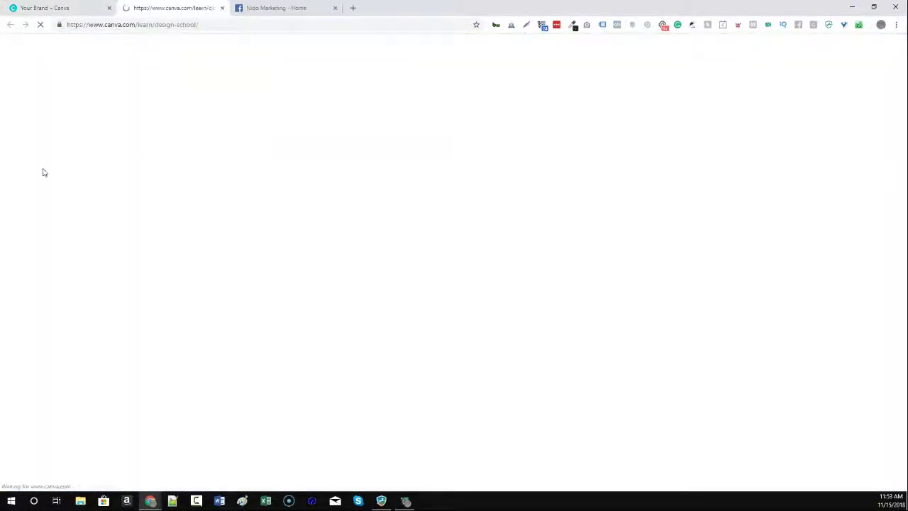
scroll(603, 262, "down", 3)
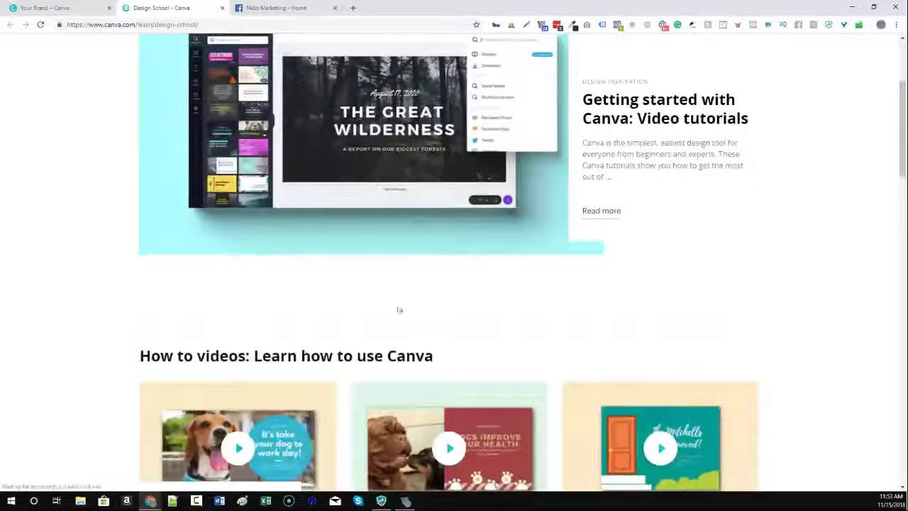
scroll(432, 288, "down", 2)
scroll(454, 324, "down", 5)
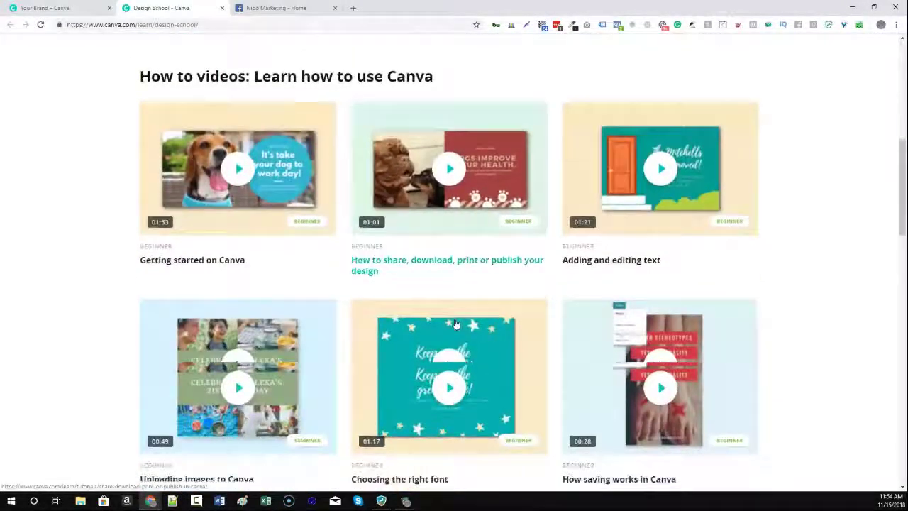
scroll(456, 324, "down", 12)
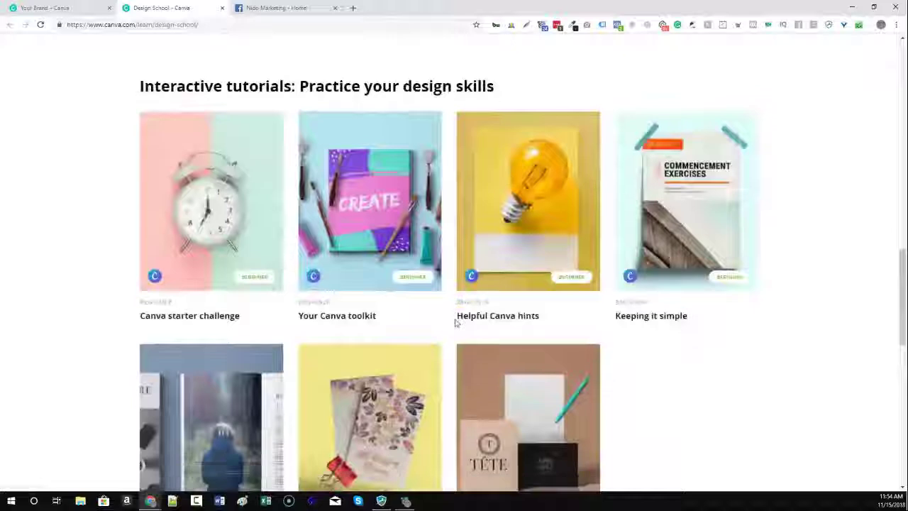
scroll(445, 342, "up", 15)
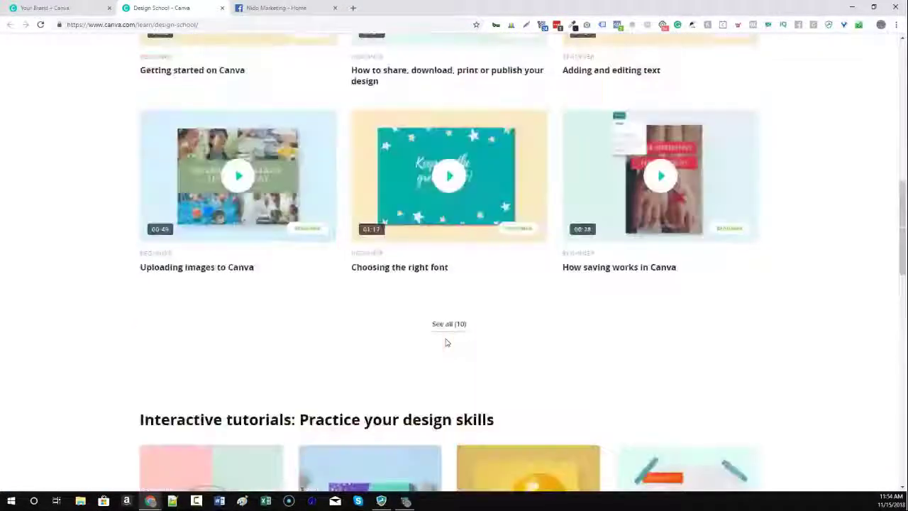
scroll(433, 312, "down", 3)
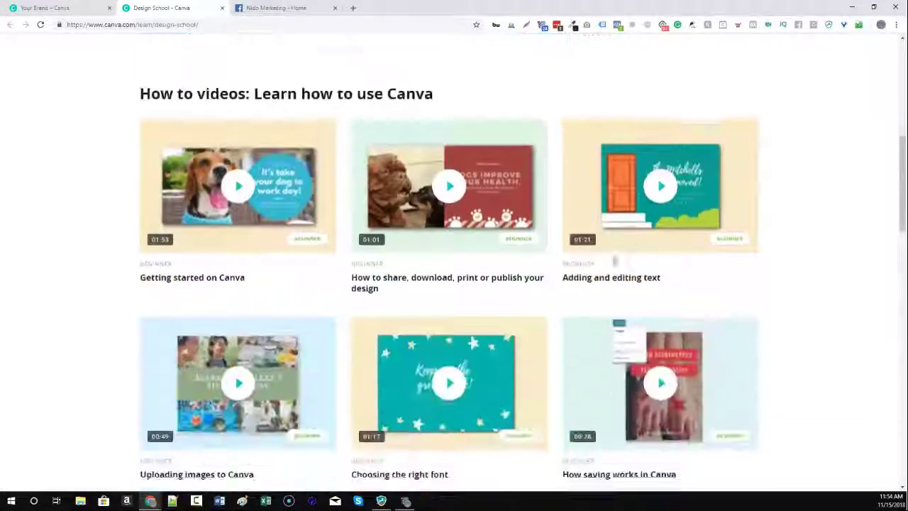
scroll(437, 307, "down", 2)
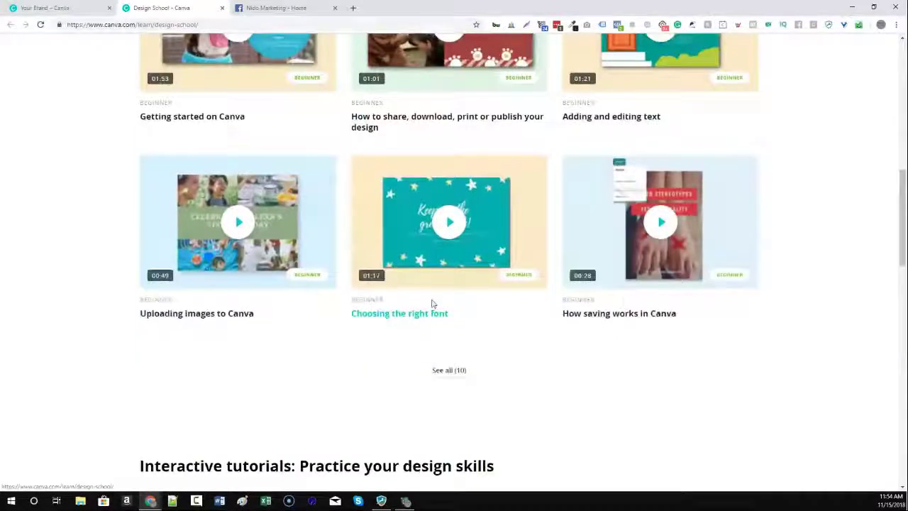
scroll(314, 402, "up", 1)
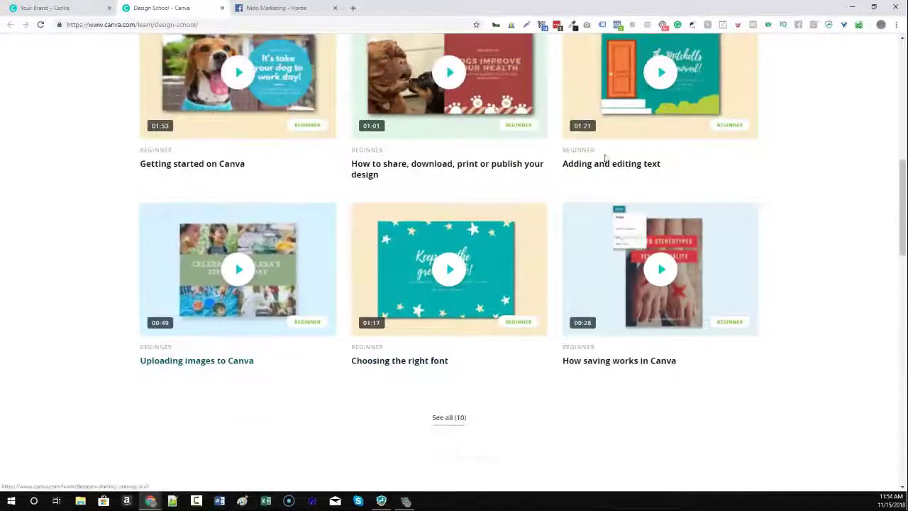
scroll(445, 289, "up", 7)
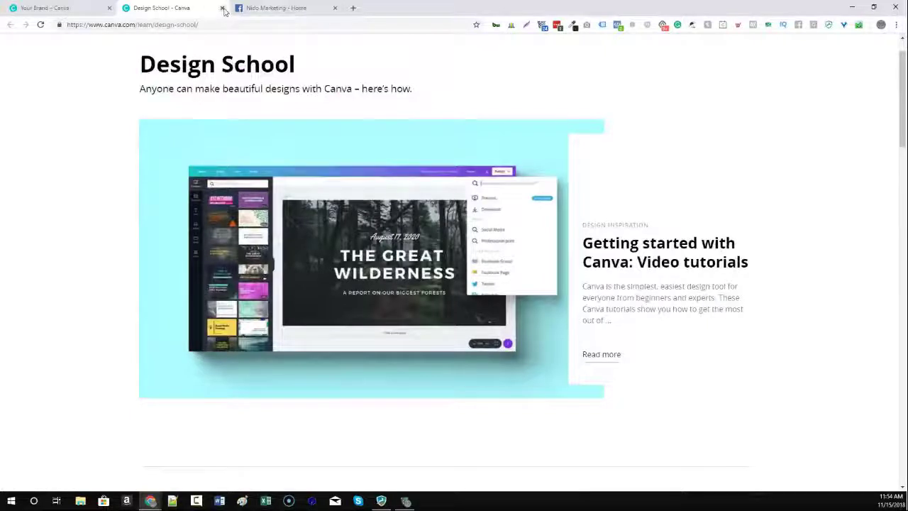
left_click(222, 7)
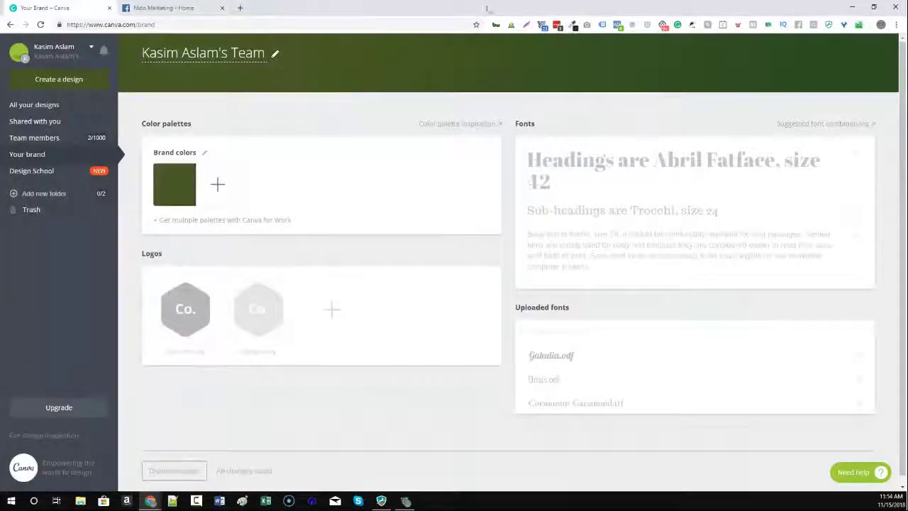
Show the slideshow, advance to 'Extra features & tips', and follow its flaticon.com link.
left_click(852, 7)
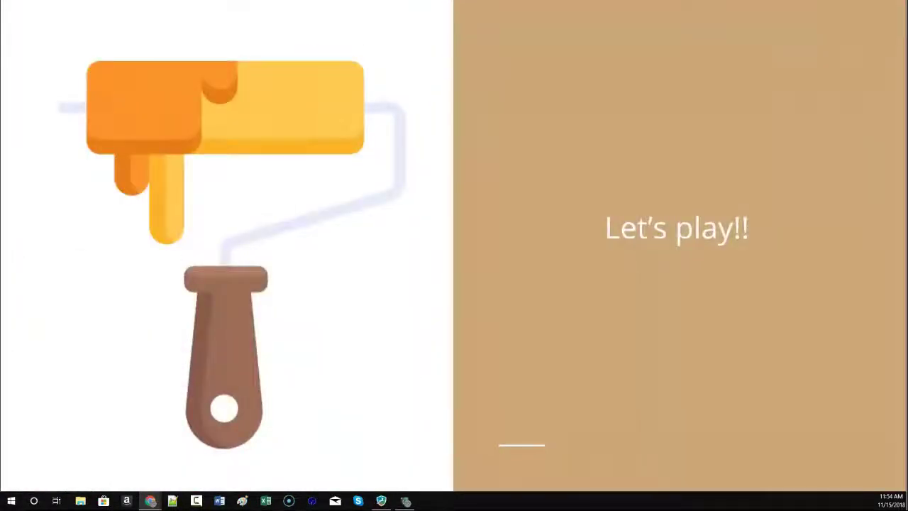
left_click(552, 329)
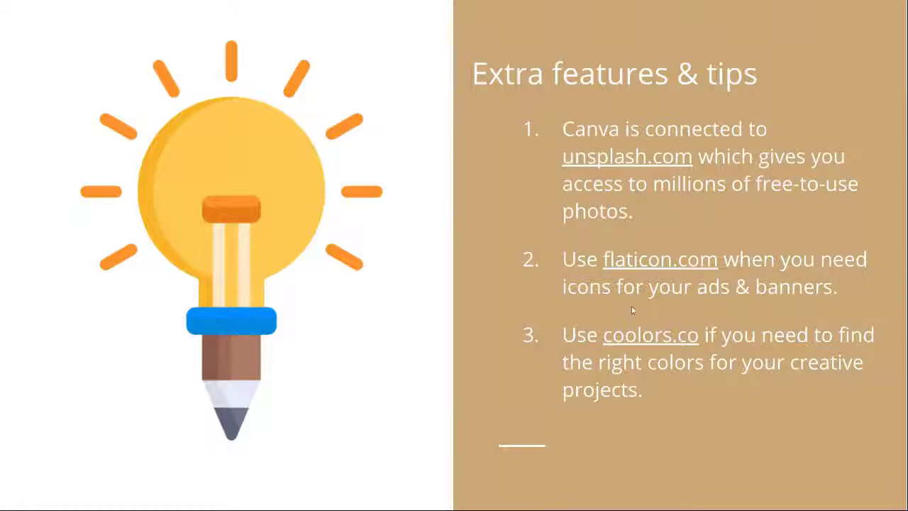
left_click(642, 266)
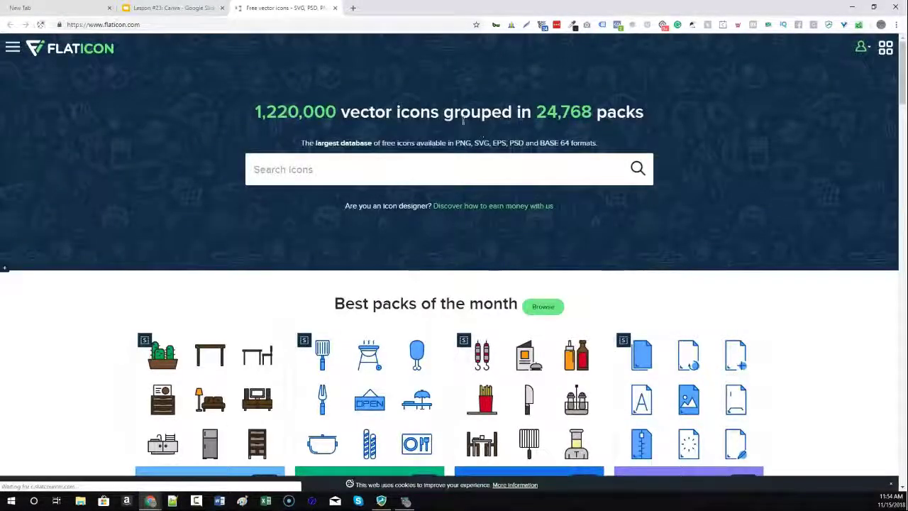
Search Flaticon for 'stop sign' icons and browse the 754 results.
left_click_drag(388, 143, 436, 144)
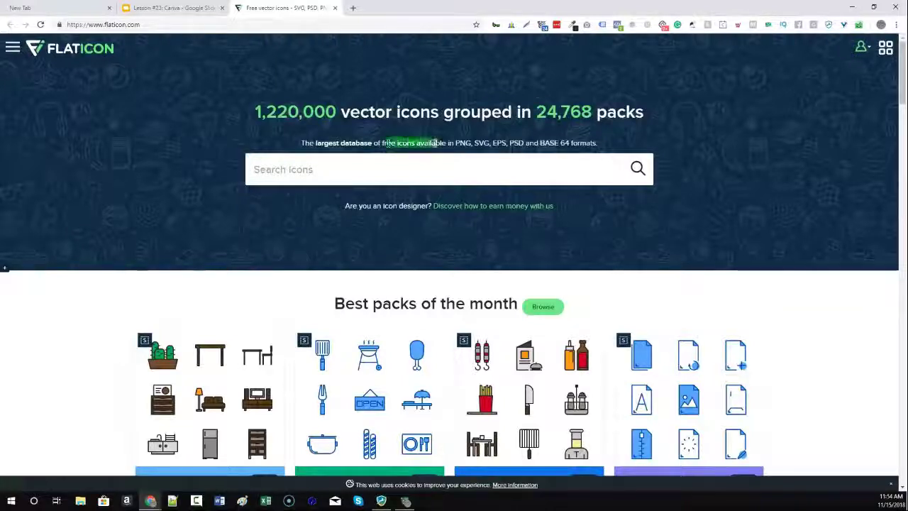
left_click(414, 173)
type("st")
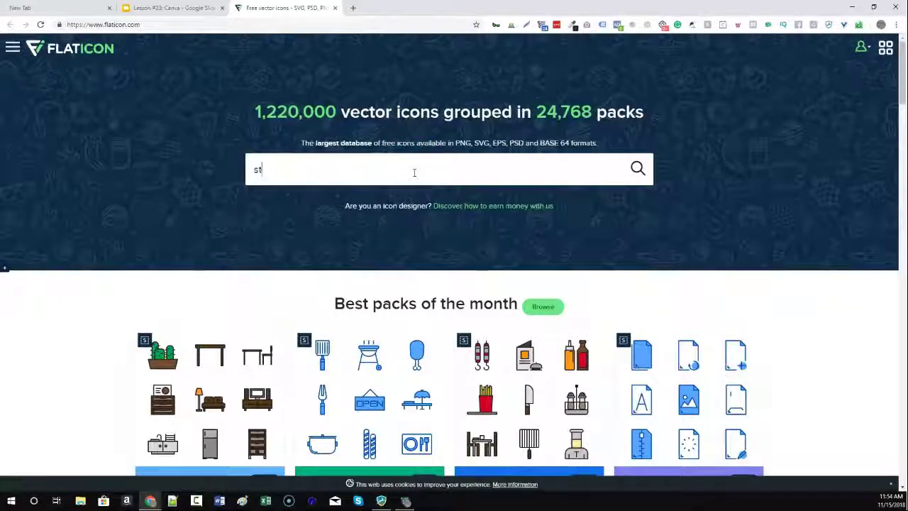
type("op sign")
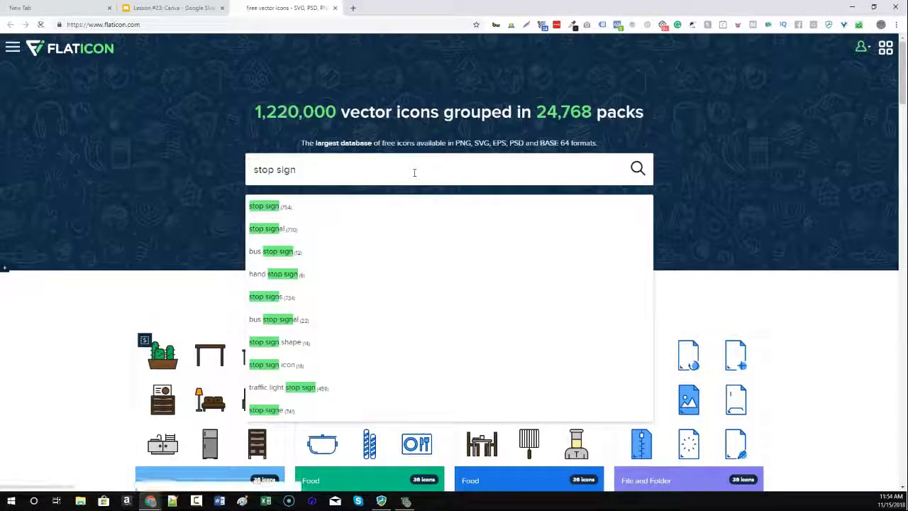
key("Return")
scroll(224, 269, "down", 7)
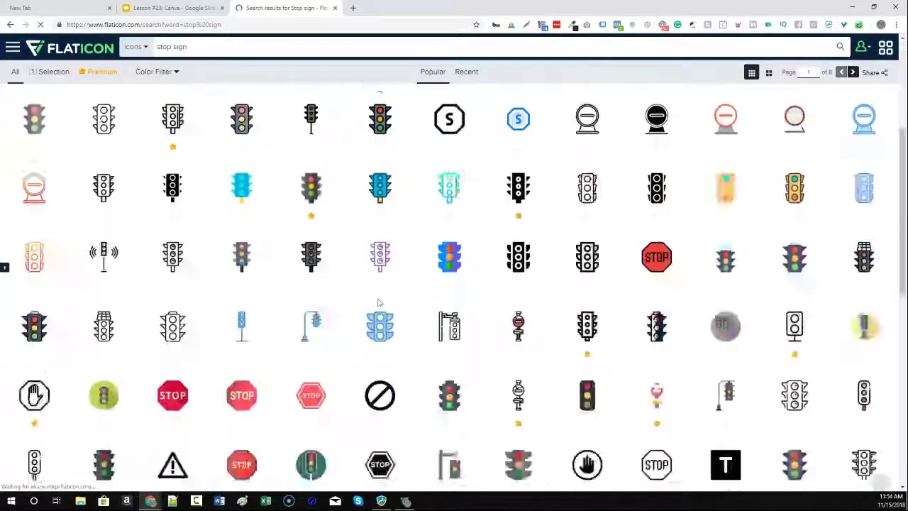
scroll(376, 374, "up", 7)
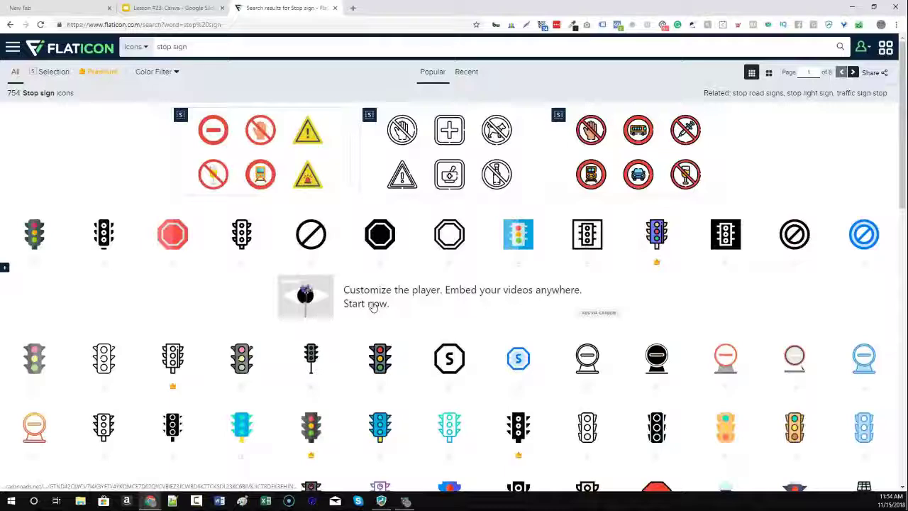
scroll(374, 306, "down", 4)
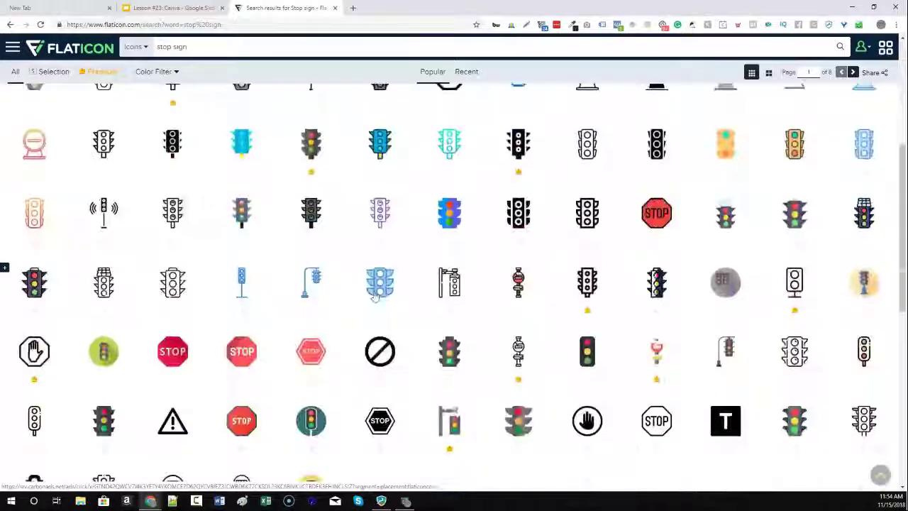
scroll(310, 235, "up", 4)
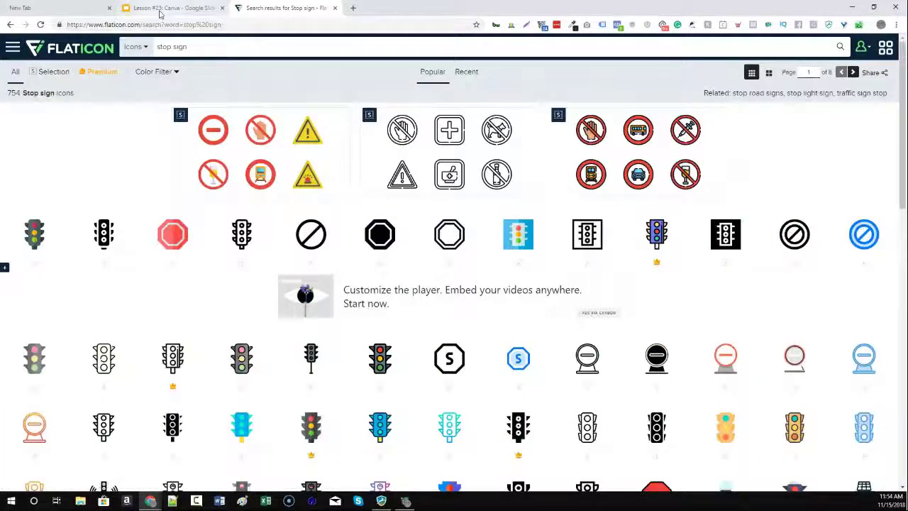
scroll(525, 424, "down", 6)
scroll(545, 426, "up", 6)
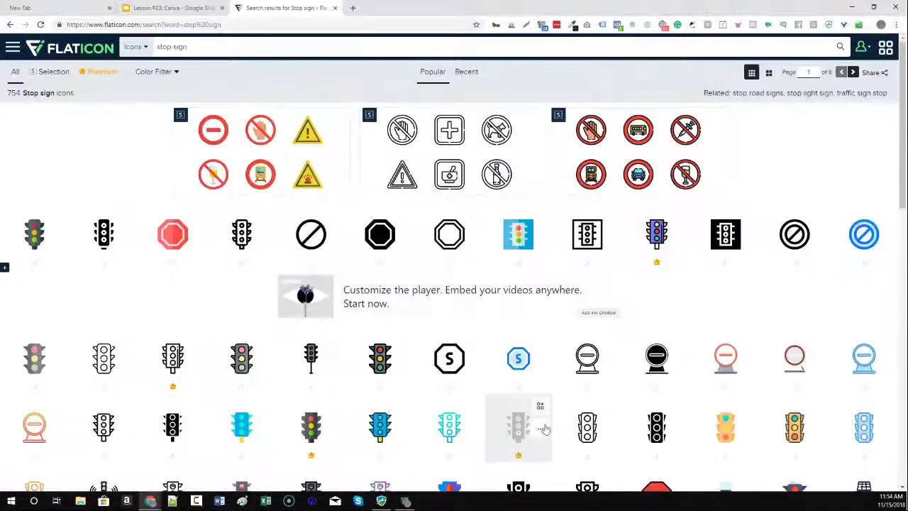
Search for 'happy' icons, close the popup, browse the 2,010 results, and return to the slides.
triple_click(164, 47)
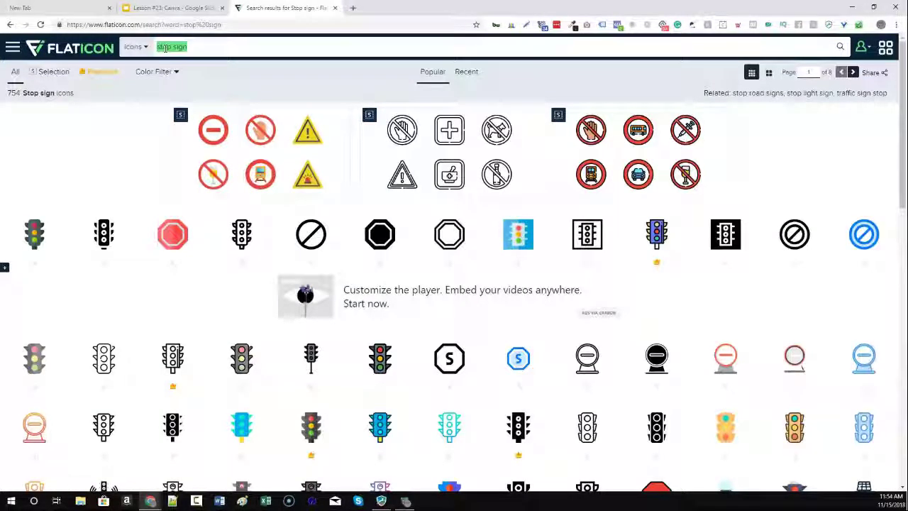
left_click(165, 47)
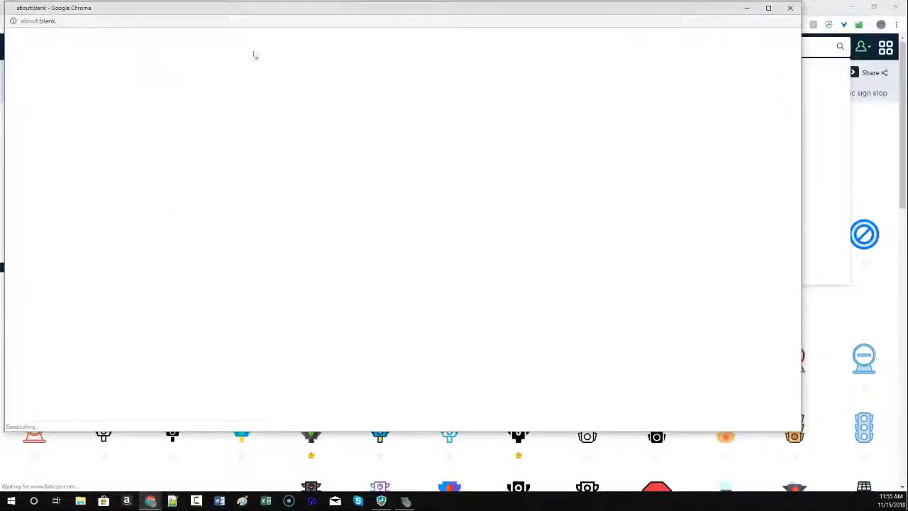
left_click(790, 8)
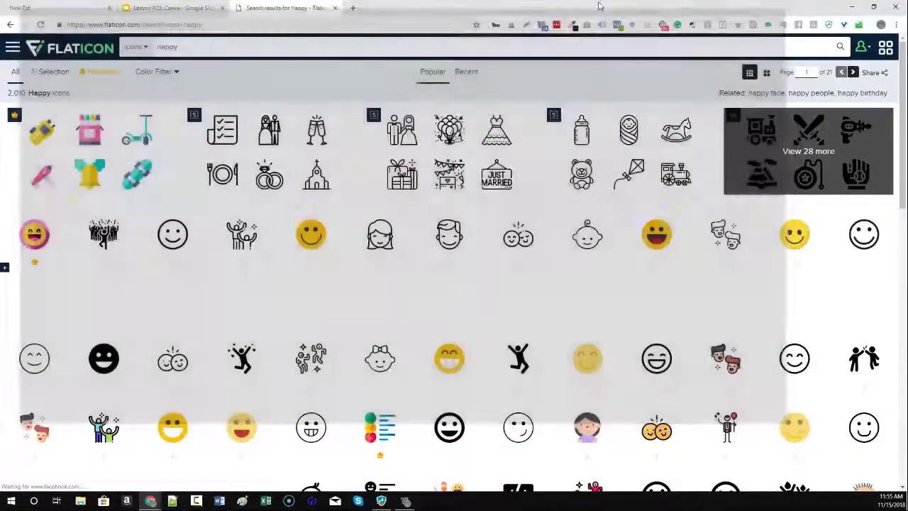
scroll(446, 269, "down", 3)
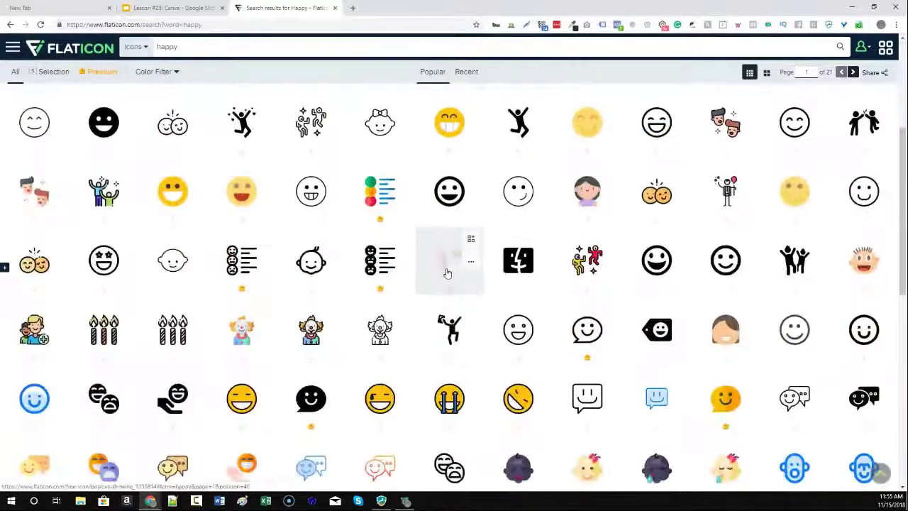
scroll(446, 270, "down", 4)
scroll(446, 270, "up", 7)
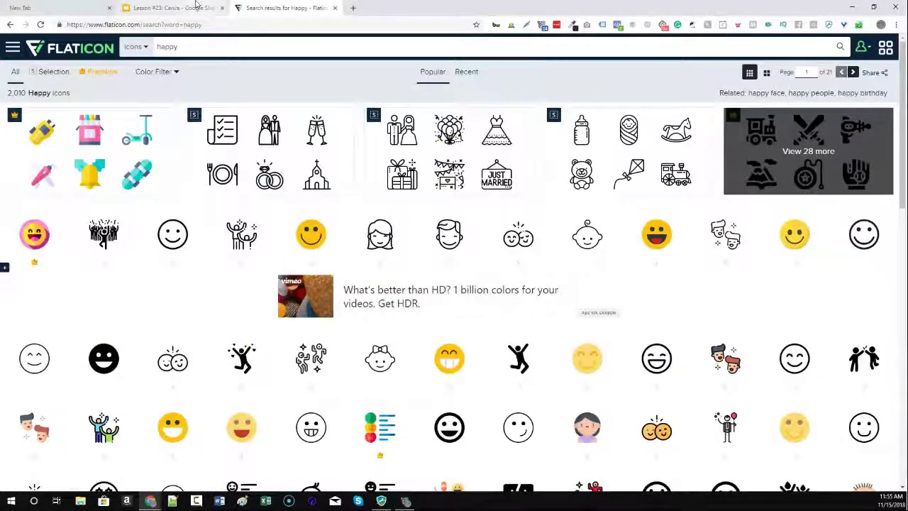
key("ctrl+shift+Tab")
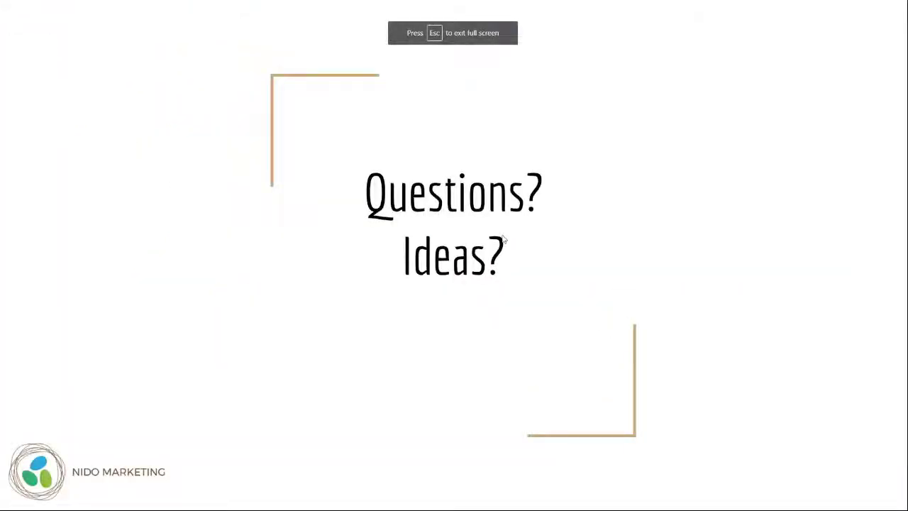
Return to the Extra features & tips slide and open the coolors.co link.
key("Left")
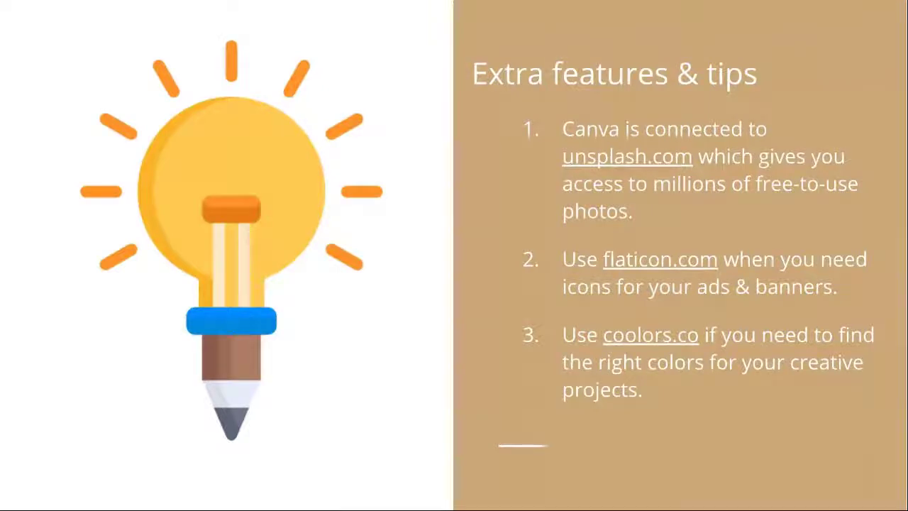
left_click(651, 334)
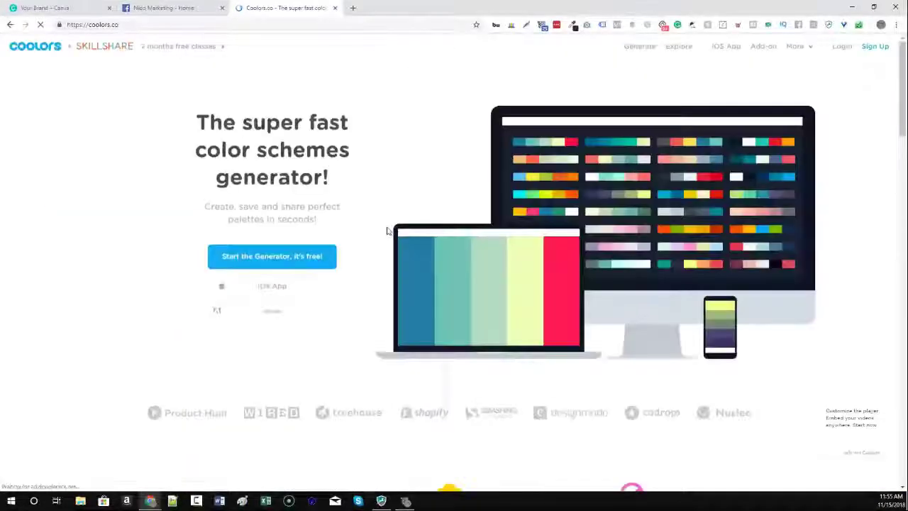
Launch the Coolors palette generator and dismiss the welcome and tutorial dialogs.
left_click(613, 190)
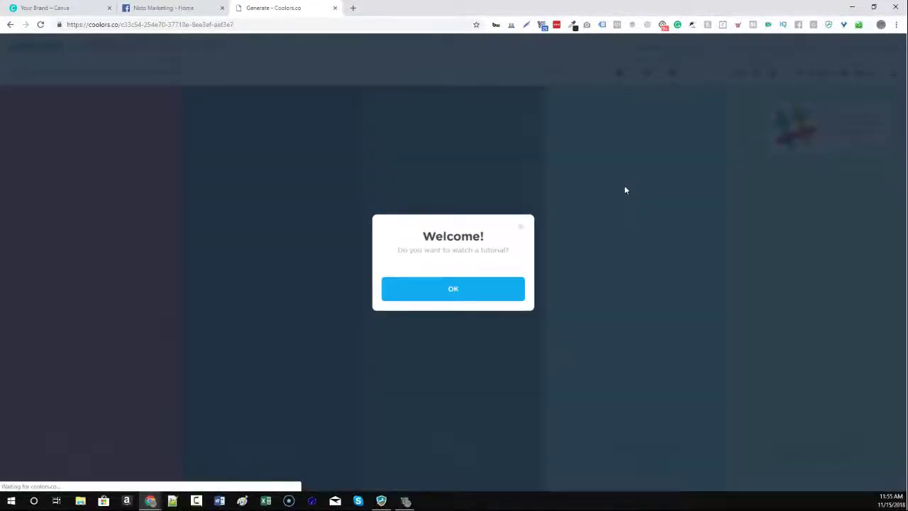
left_click(473, 291)
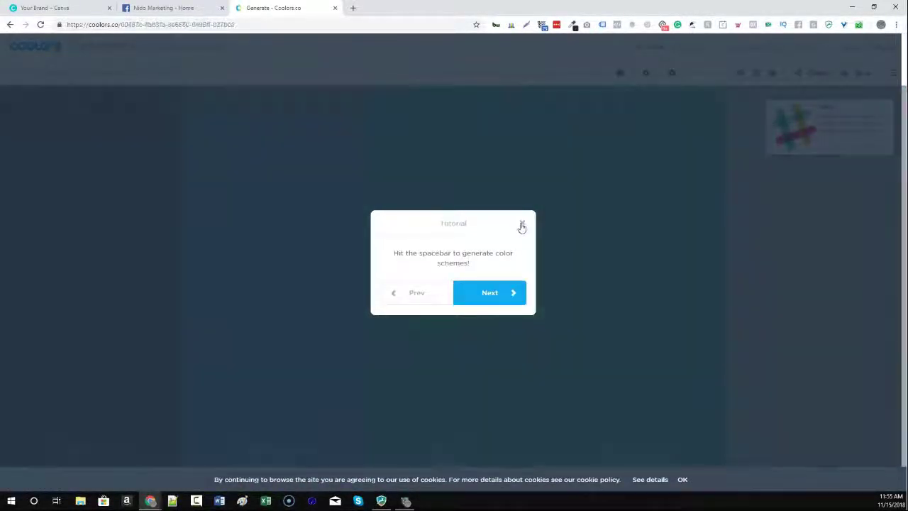
left_click(525, 220)
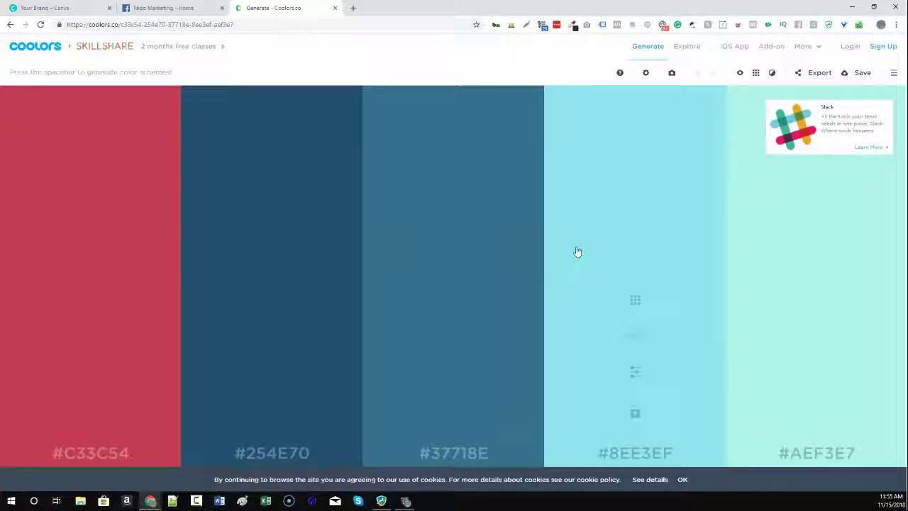
Change the fourth palette colour to the darker shade #345357, then advance to 'Questions? Ideas?'.
left_click(634, 302)
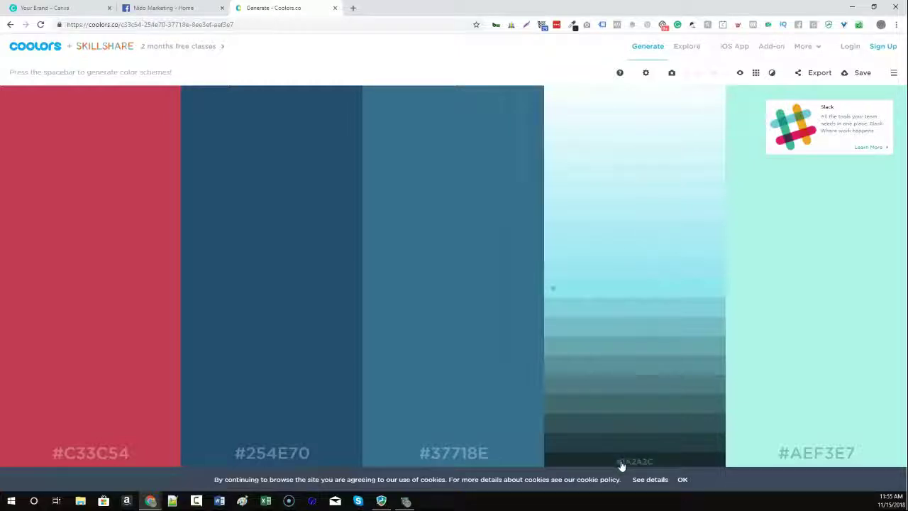
left_click(625, 434)
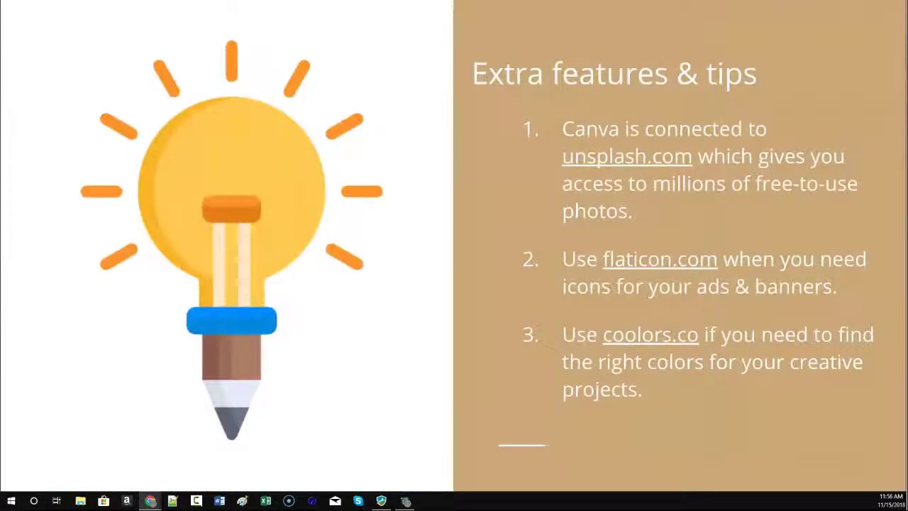
left_click(582, 308)
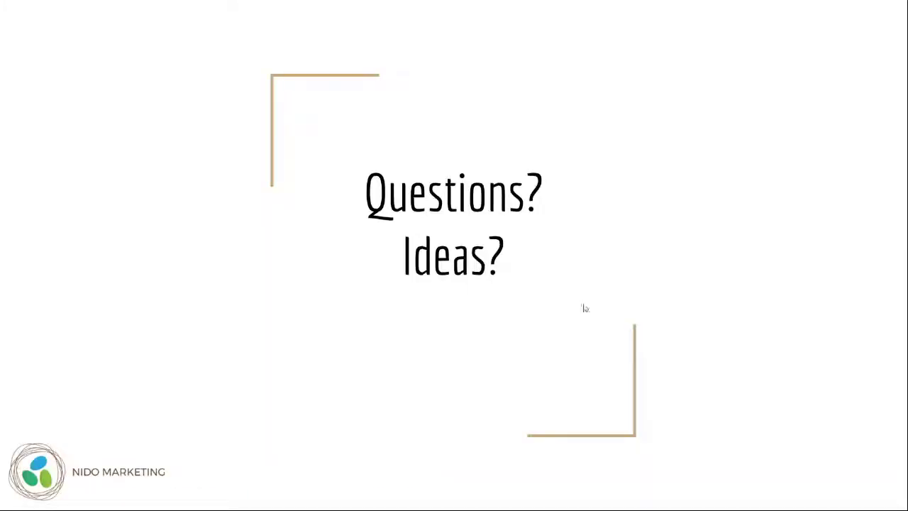